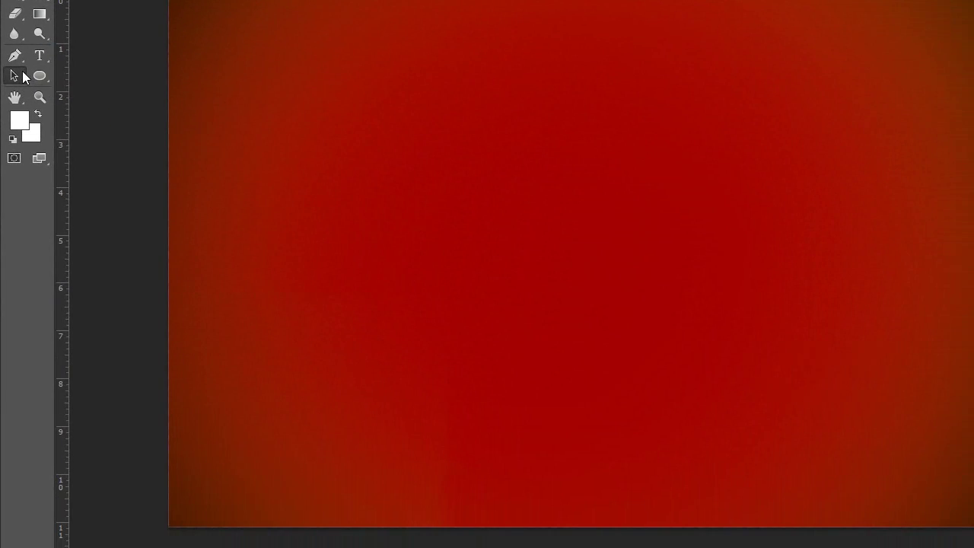
- Pick the Path Selection Tool from the selection flyout, then switch to the Pen tool
{"action": "right_click", "coordinate": [23, 73]}
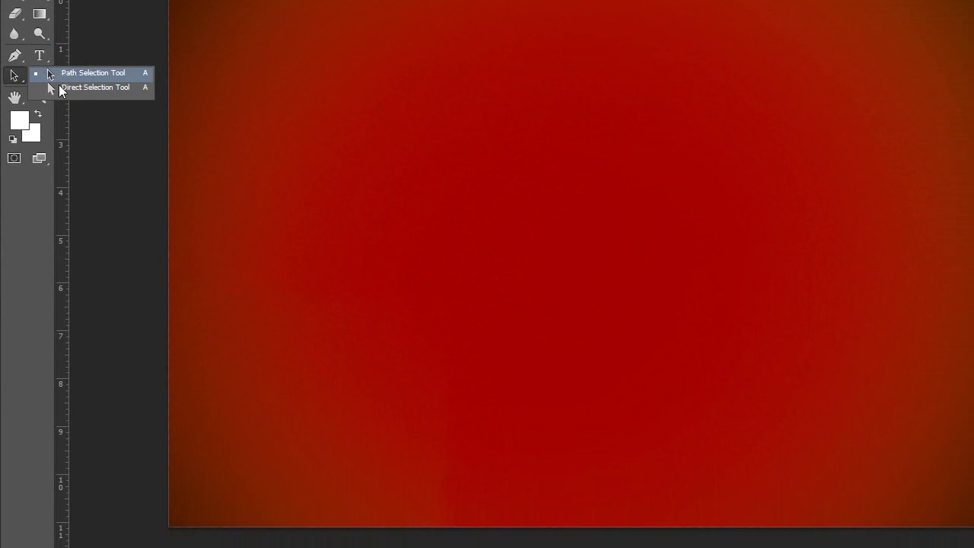
{"action": "left_click", "coordinate": [7, 79]}
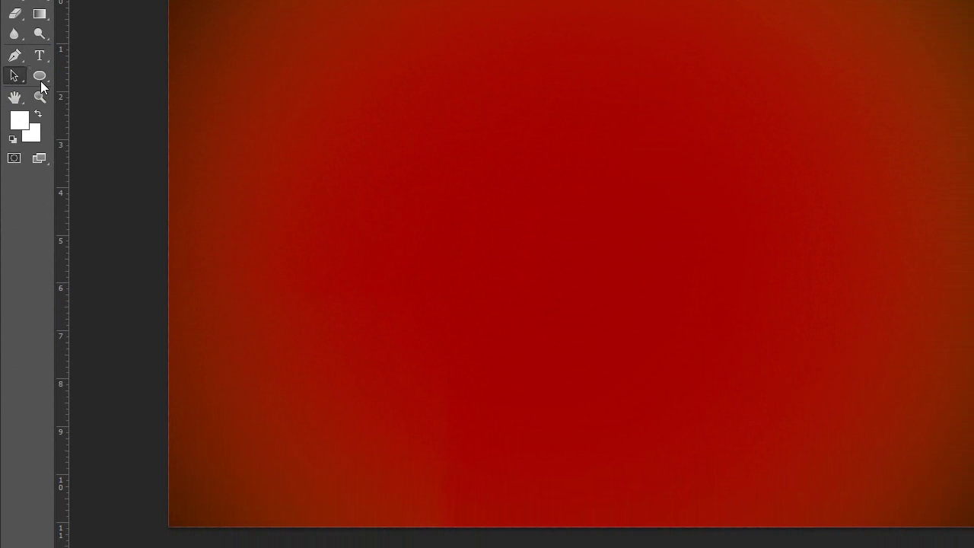
{"action": "left_click", "coordinate": [23, 81]}
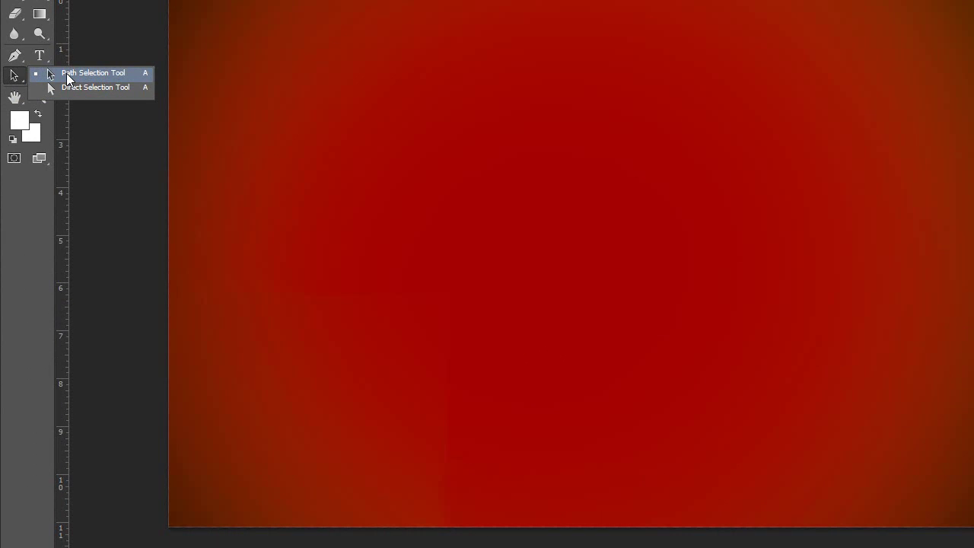
{"action": "left_click", "coordinate": [67, 78]}
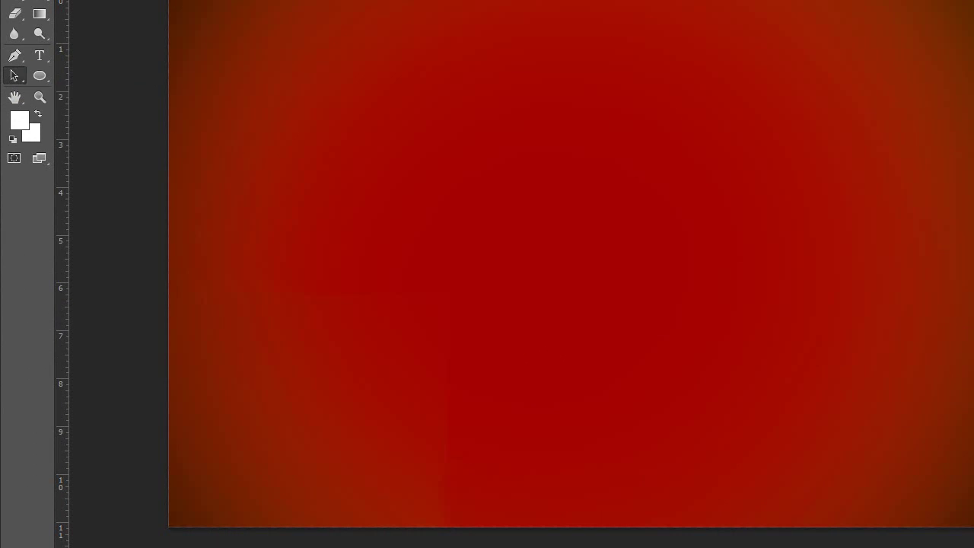
{"action": "left_click", "coordinate": [13, 189]}
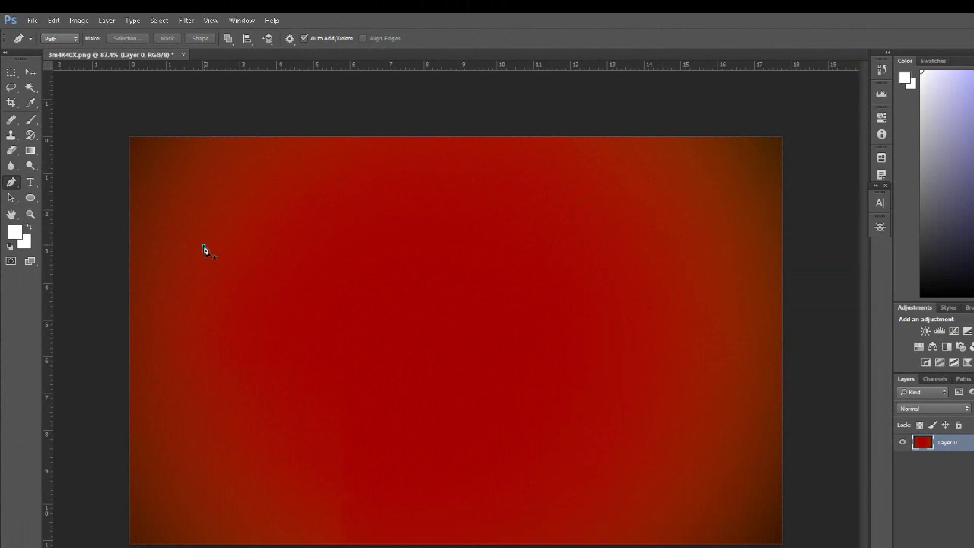
- Draw a three-corner triangle with the Pen and make it a shape layer
{"action": "left_click", "coordinate": [204, 245]}
{"action": "left_click", "coordinate": [617, 204]}
{"action": "left_click", "coordinate": [667, 454]}
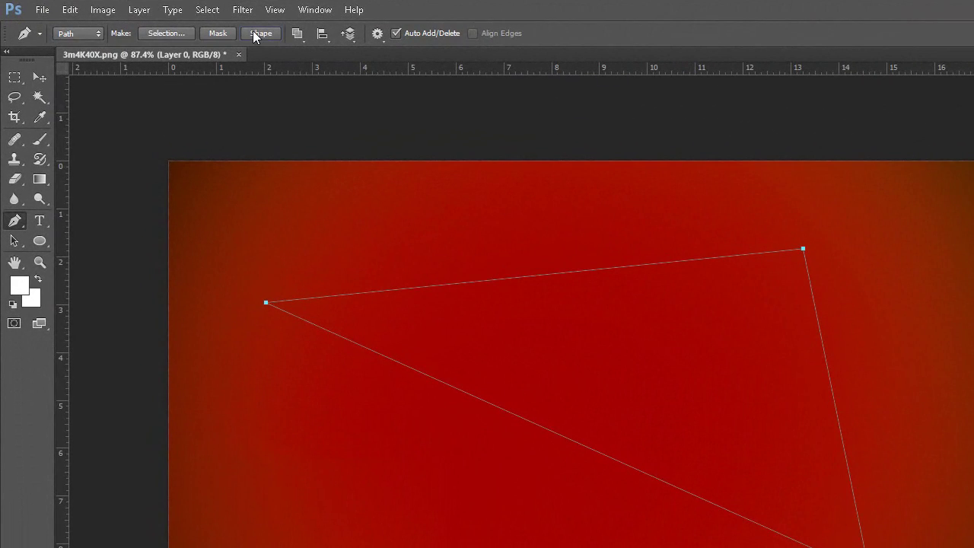
{"action": "left_click", "coordinate": [256, 33]}
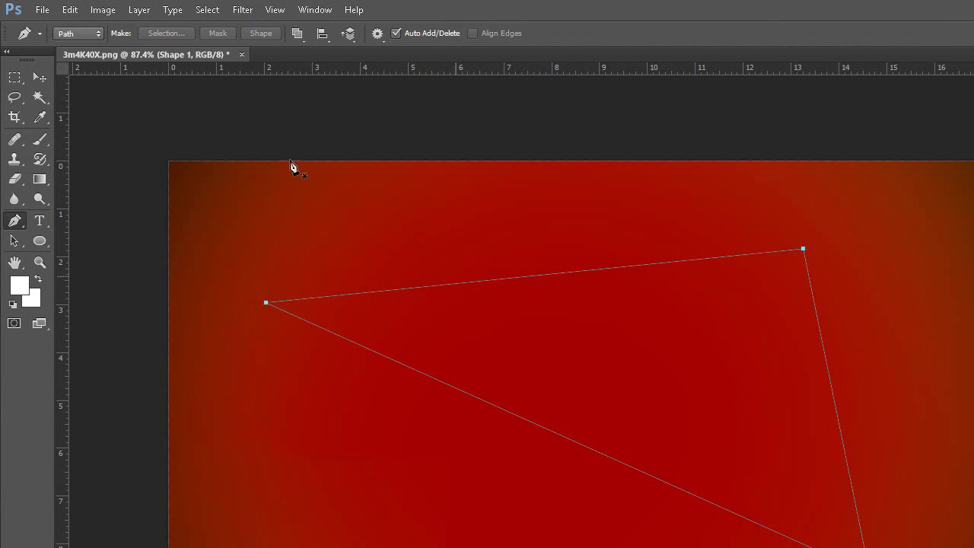
- Fill the Shape 1 triangle with a light orange swatch
{"action": "left_click", "coordinate": [14, 238]}
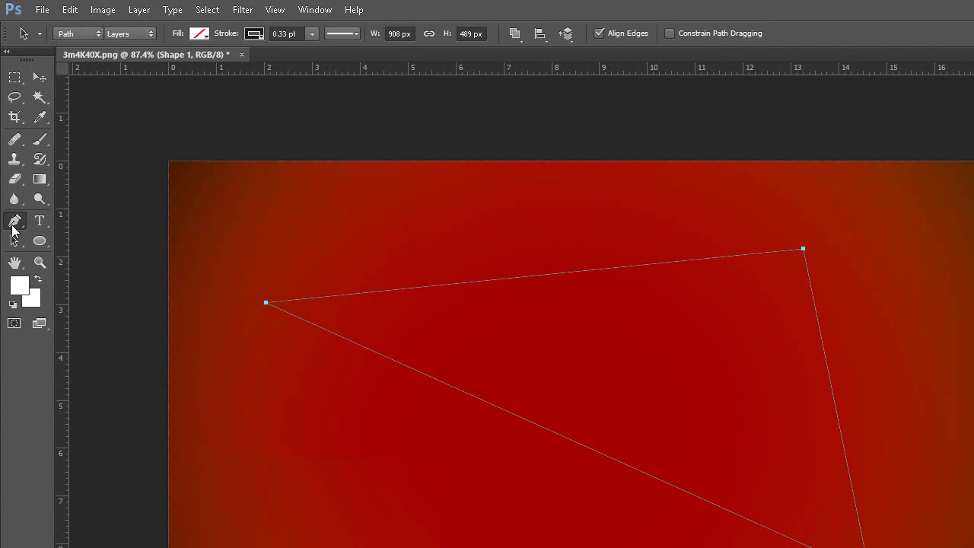
{"action": "left_click", "coordinate": [76, 33]}
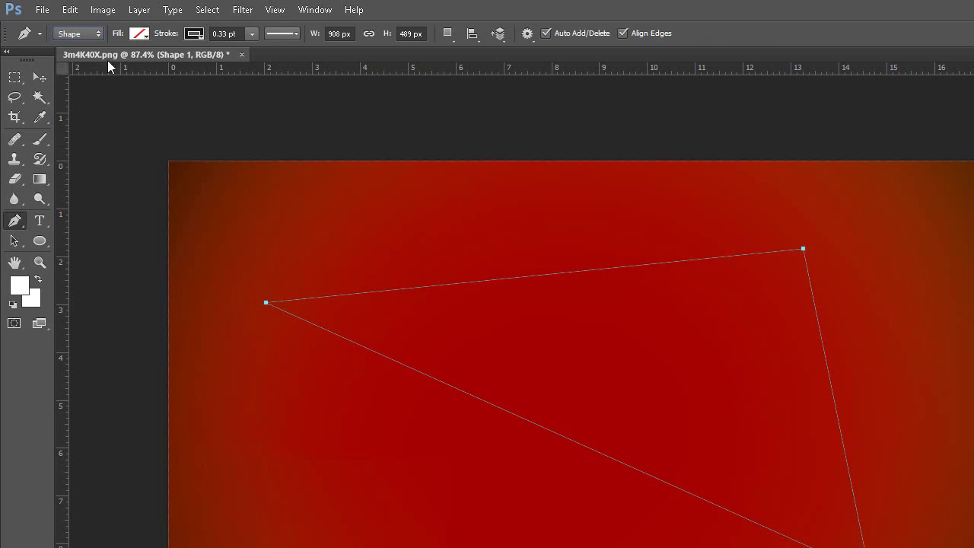
{"action": "left_click", "coordinate": [139, 35]}
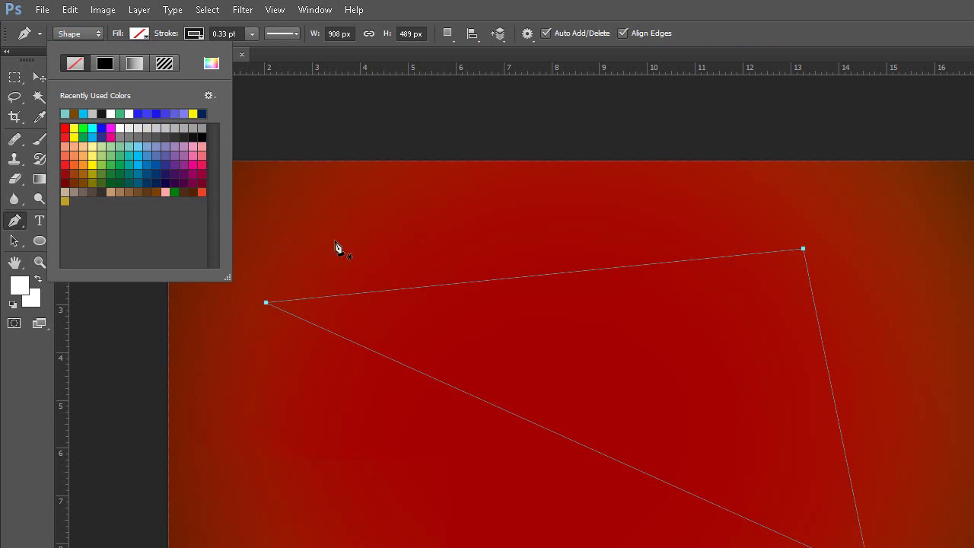
{"action": "left_click", "coordinate": [80, 151]}
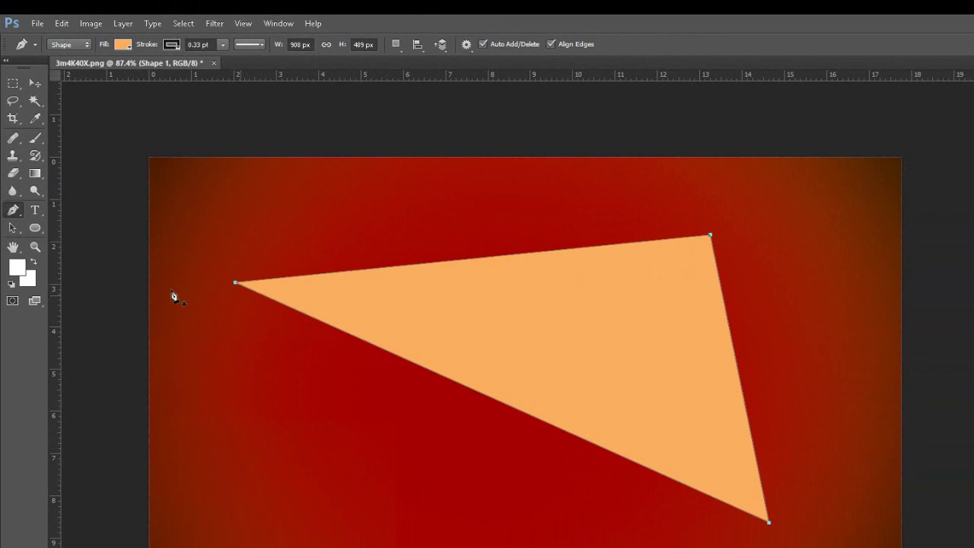
{"action": "left_click", "coordinate": [13, 229]}
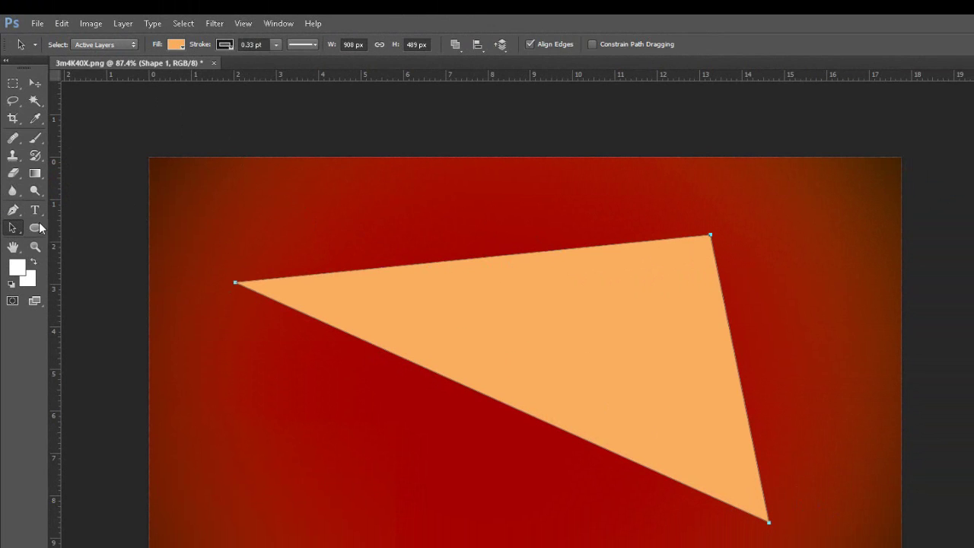
- Drag the triangle up and to the right with Path Selection
{"action": "right_click", "coordinate": [12, 228]}
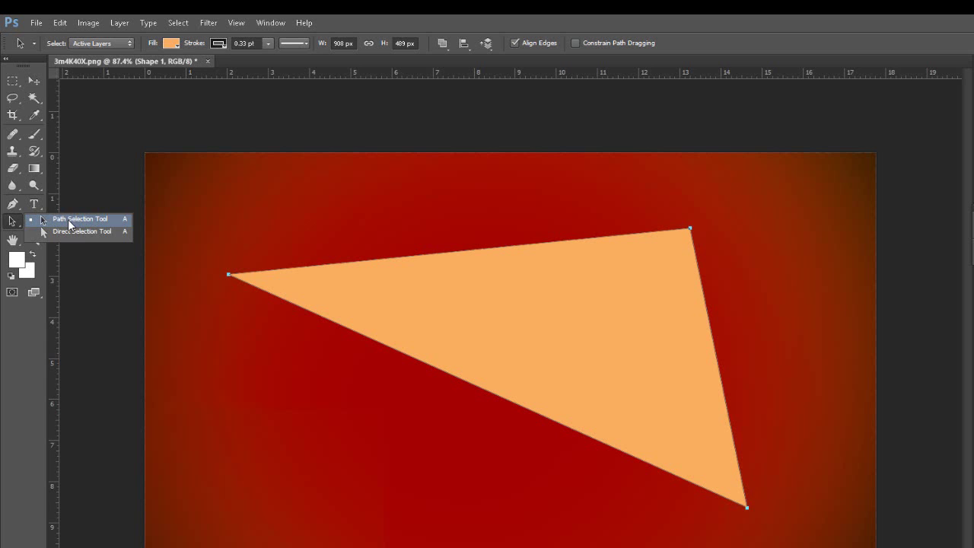
{"action": "left_click", "coordinate": [69, 222]}
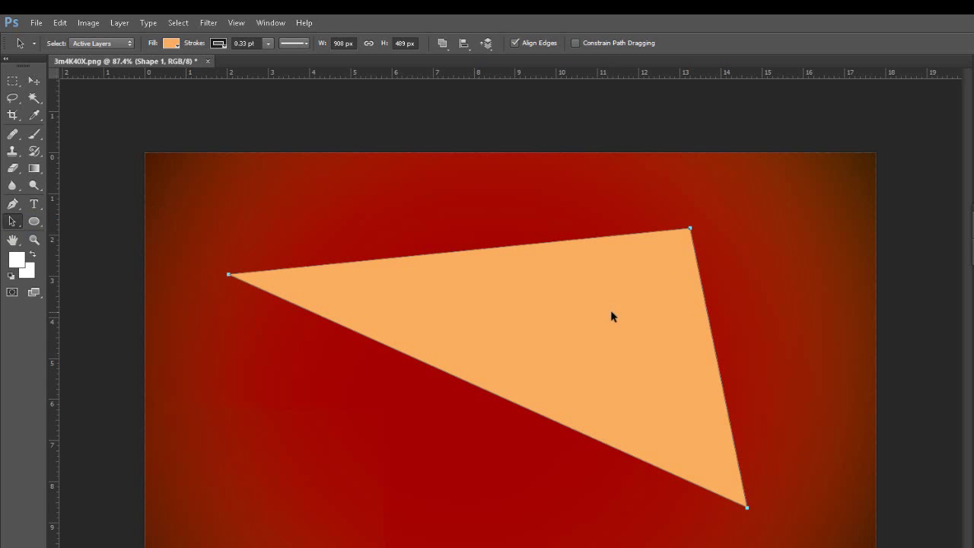
{"action": "left_click_drag", "start_coordinate": [611, 314], "coordinate": [627, 308]}
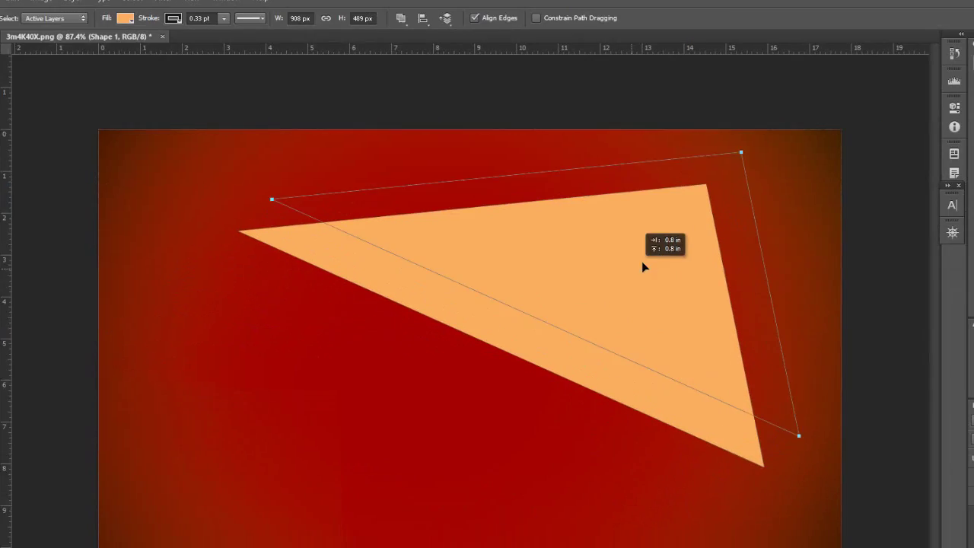
{"action": "left_click_drag", "start_coordinate": [642, 267], "coordinate": [578, 289]}
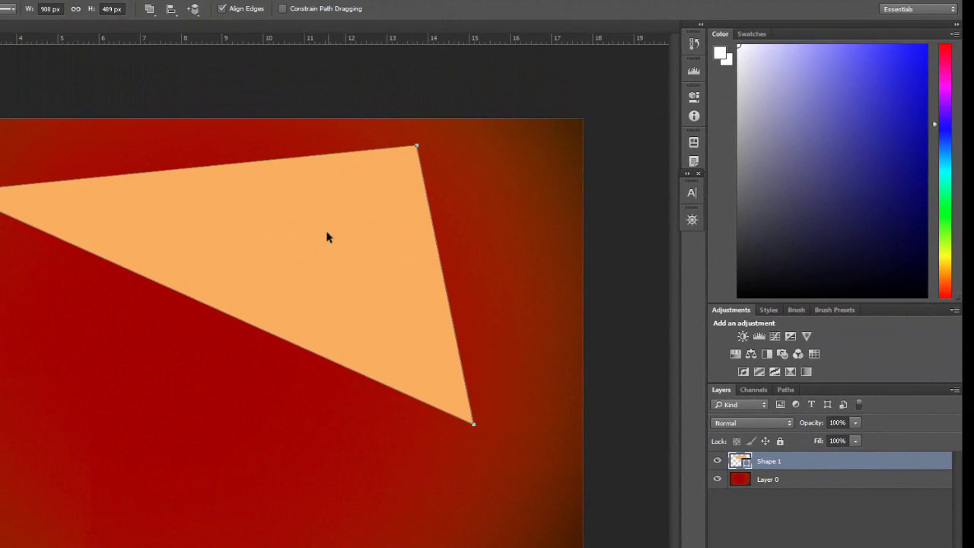
- Duplicate Shape 1, move the copy down-left, then delete the copy
{"action": "right_click", "coordinate": [766, 467]}
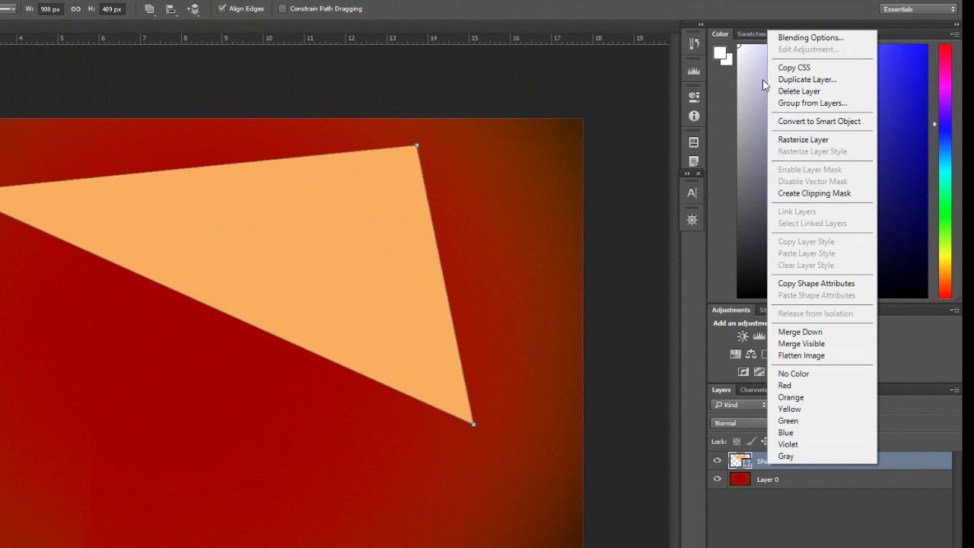
{"action": "left_click", "coordinate": [789, 89]}
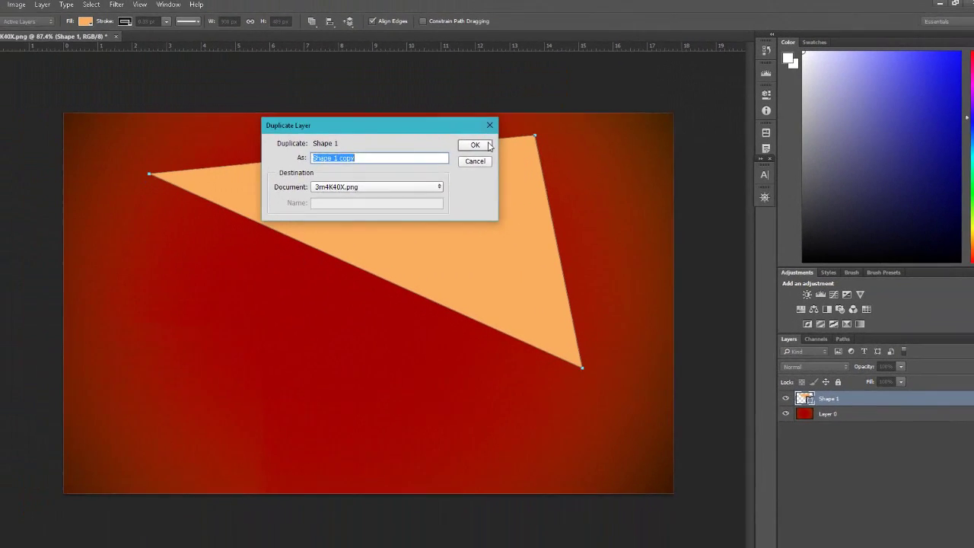
{"action": "key", "text": "Return"}
{"action": "mouse_move", "coordinate": [509, 218]}
{"action": "left_mouse_down"}
{"action": "mouse_move", "coordinate": [409, 307]}
{"action": "mouse_move", "coordinate": [441, 274]}
{"action": "left_mouse_up"}
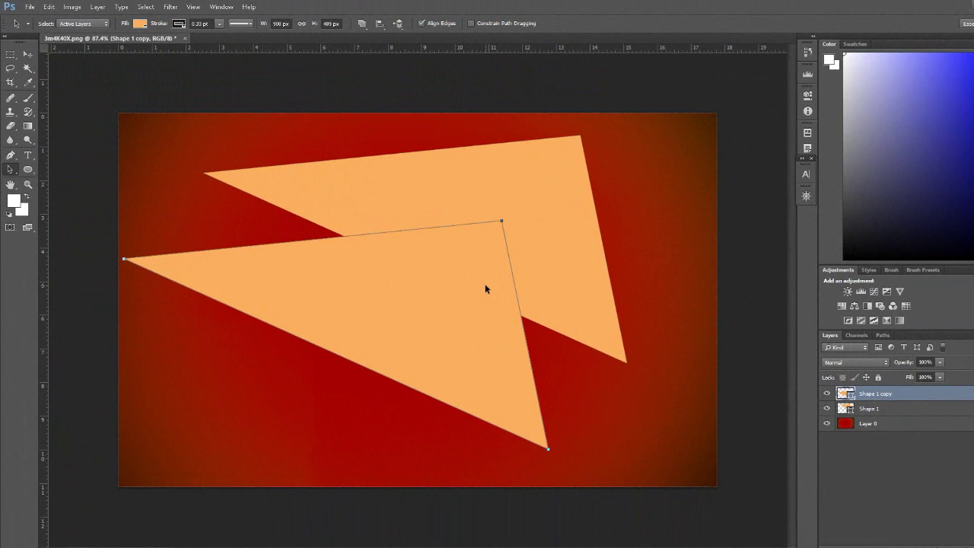
{"action": "key", "text": "Delete"}
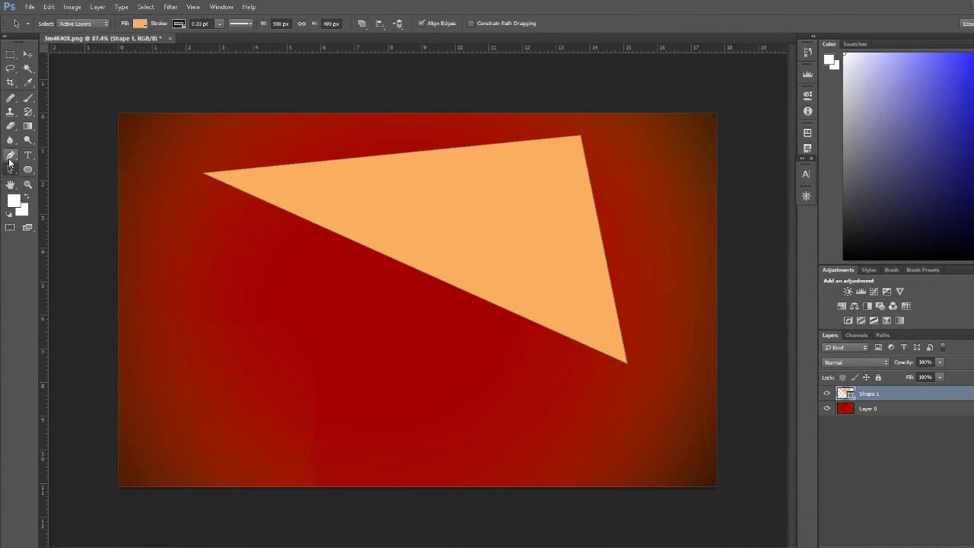
- Draw a second overlapping triangle with the Pen tool
{"action": "left_click", "coordinate": [10, 154]}
{"action": "left_click", "coordinate": [227, 222]}
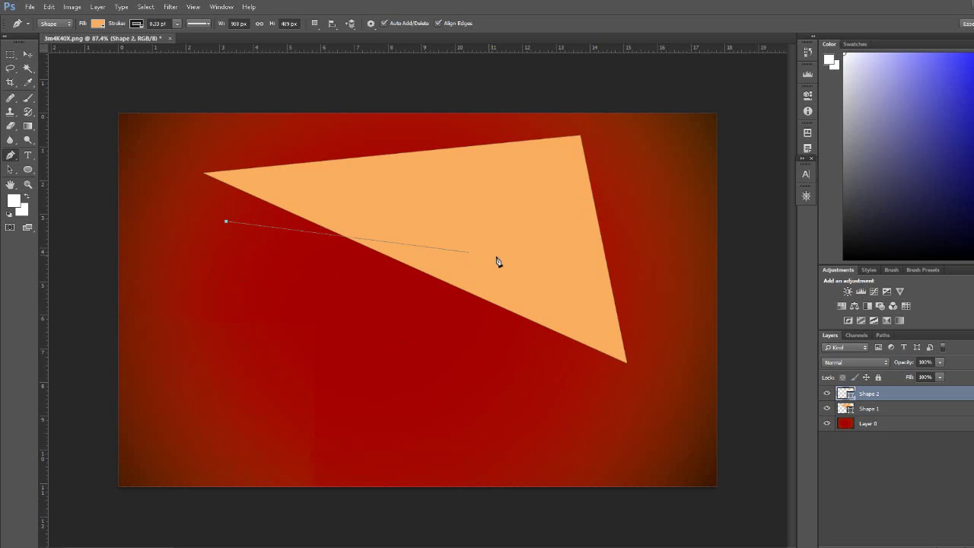
{"action": "left_click", "coordinate": [504, 206]}
{"action": "left_click", "coordinate": [624, 442]}
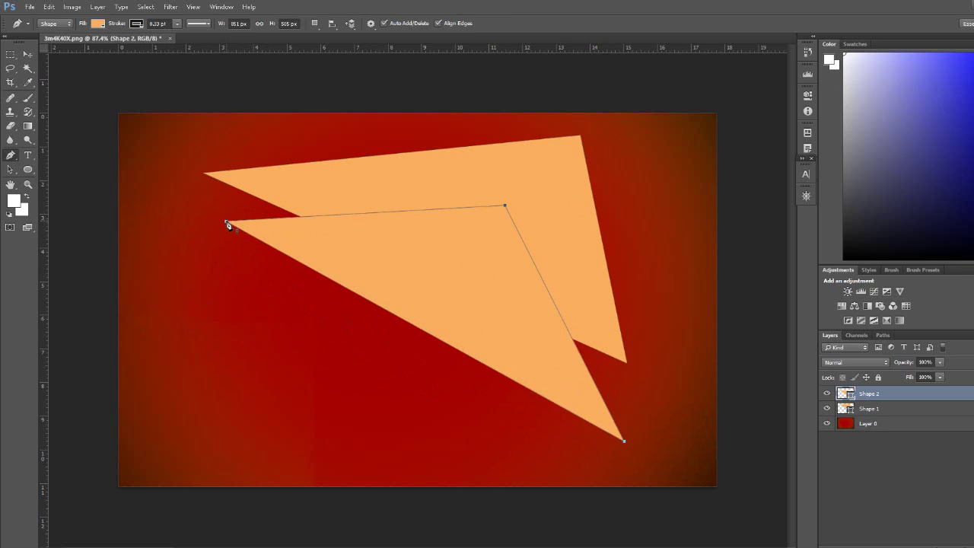
- Select Shape 1 and Shape 2 and merge them with Merge Shapes
{"action": "right_click", "coordinate": [898, 395]}
{"action": "left_click", "coordinate": [888, 405]}
{"action": "right_click", "coordinate": [884, 396]}
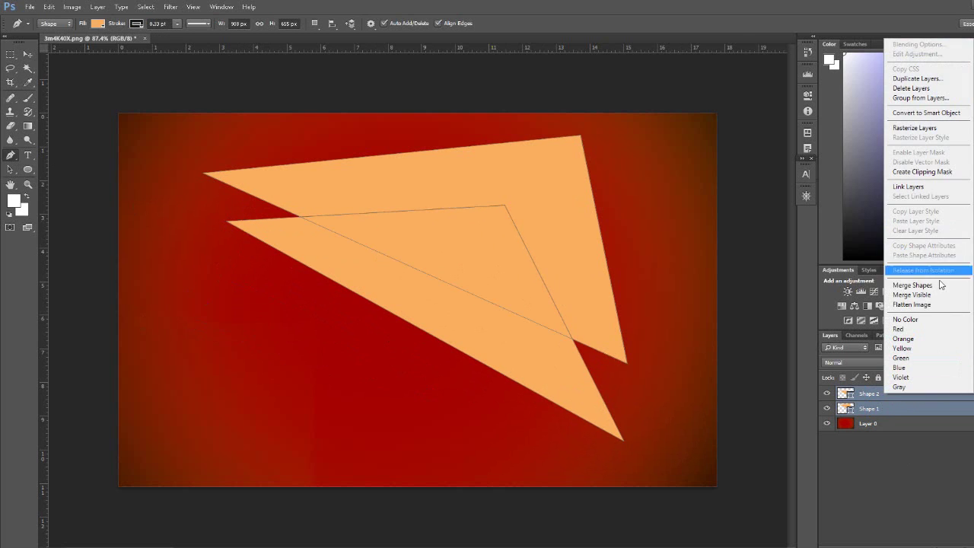
{"action": "left_click", "coordinate": [889, 289]}
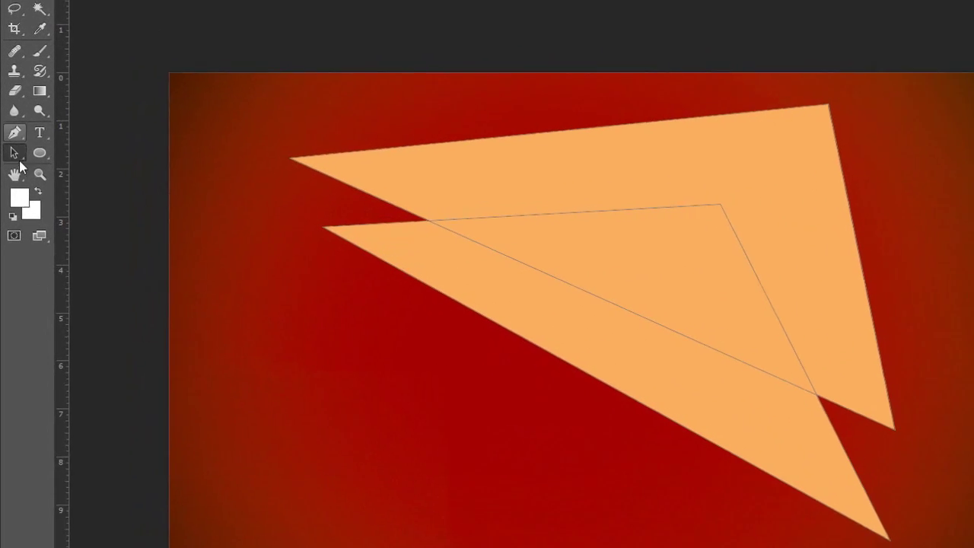
{"action": "left_click", "coordinate": [15, 156]}
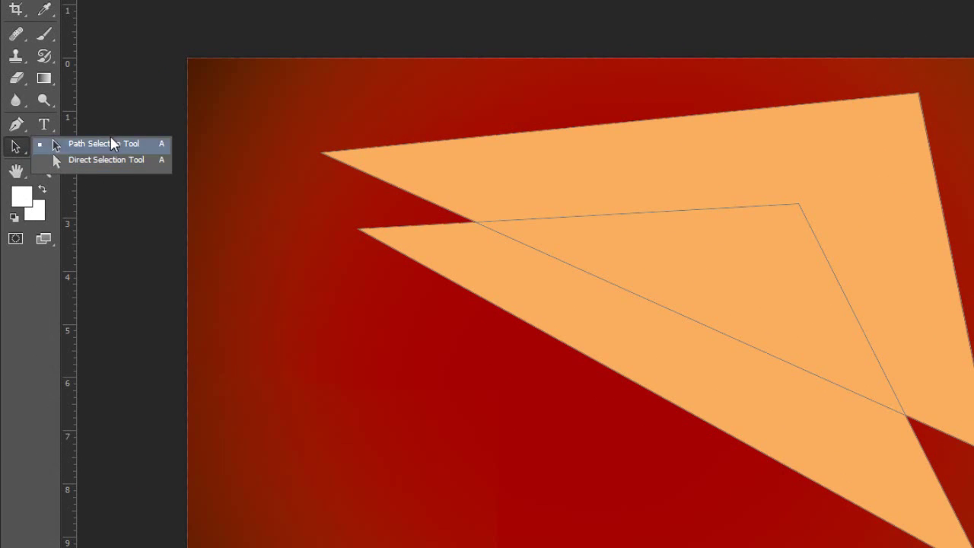
- Drag the lower shape's anchors with Direct Selection into a smaller triangle below
{"action": "left_click", "coordinate": [107, 159]}
{"action": "mouse_move", "coordinate": [778, 355]}
{"action": "left_mouse_down"}
{"action": "mouse_move", "coordinate": [640, 366]}
{"action": "mouse_move", "coordinate": [594, 342]}
{"action": "left_mouse_up"}
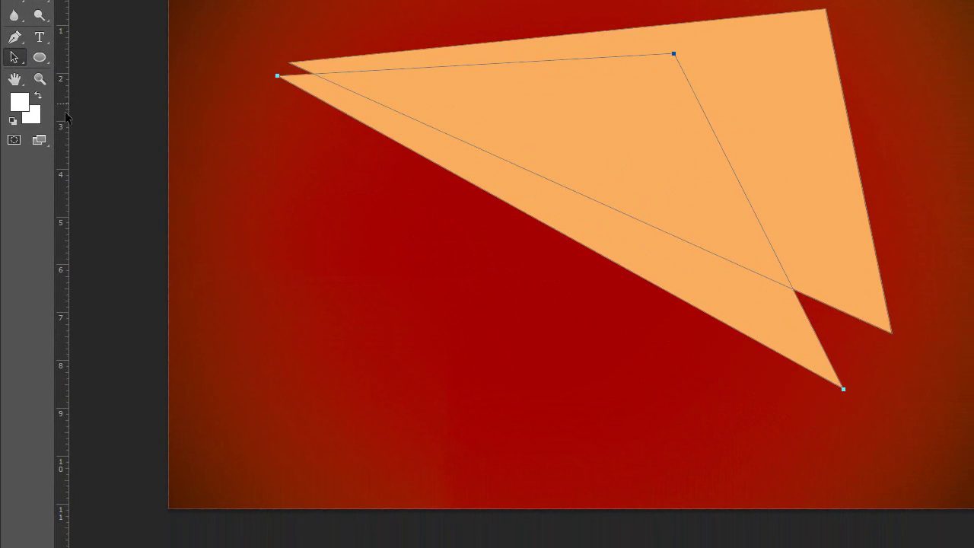
{"action": "right_click", "coordinate": [15, 58]}
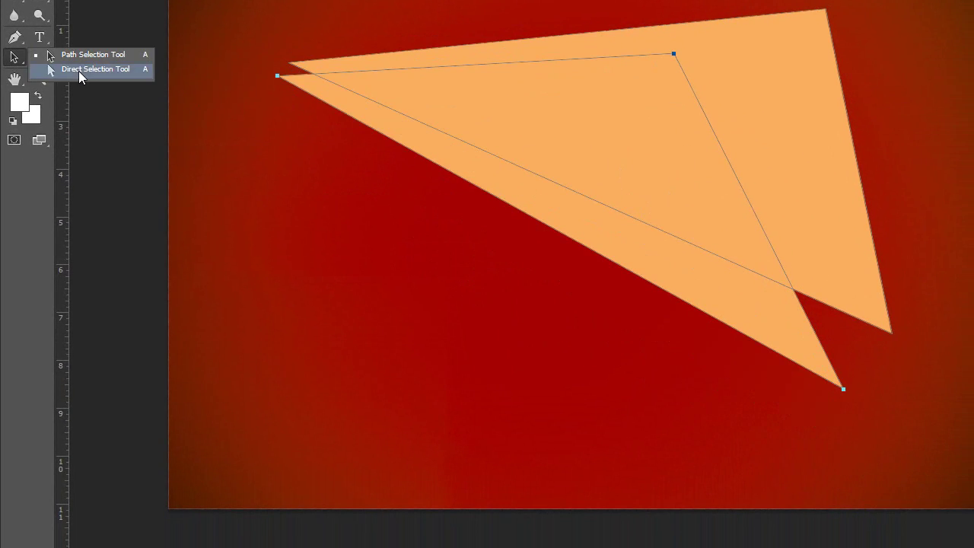
{"action": "left_click", "coordinate": [79, 70]}
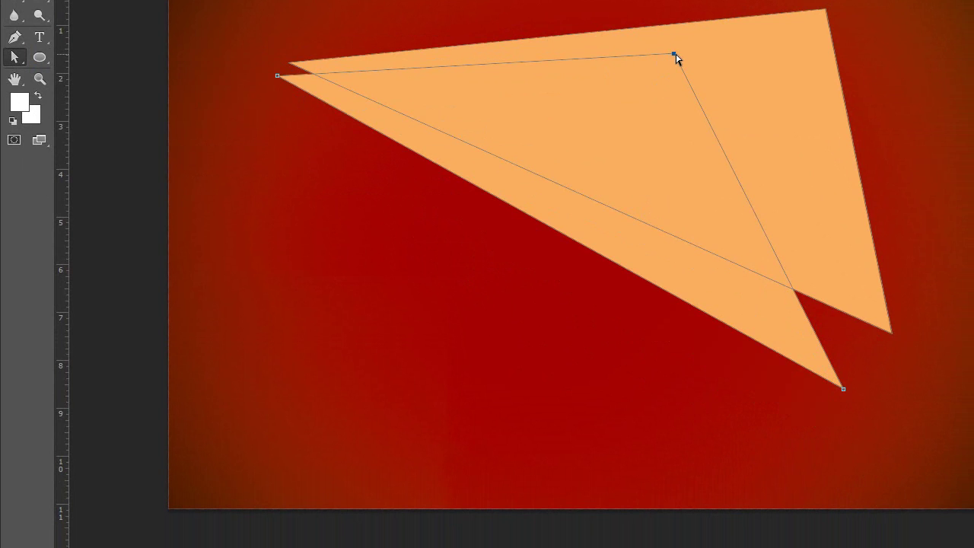
{"action": "left_click_drag", "start_coordinate": [675, 54], "coordinate": [363, 417]}
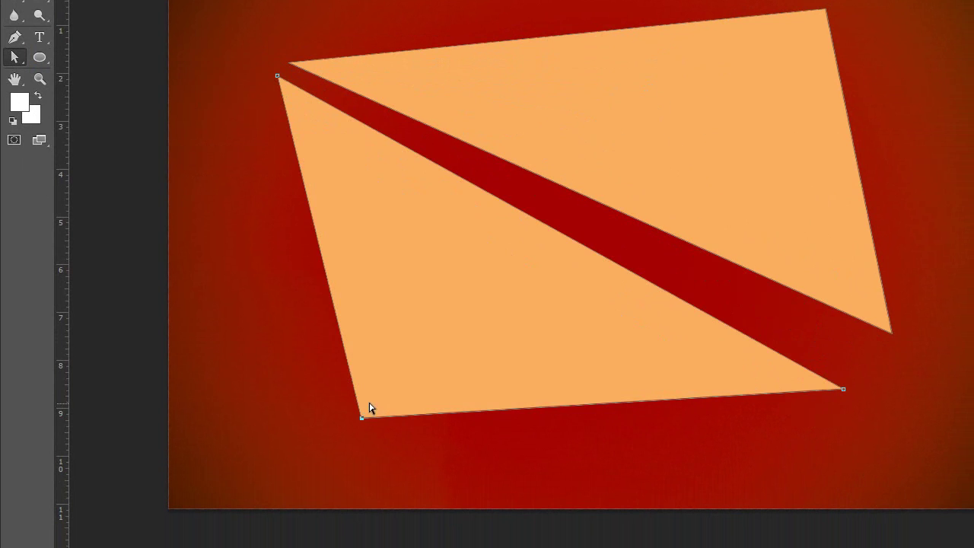
{"action": "left_click_drag", "start_coordinate": [363, 419], "coordinate": [295, 302]}
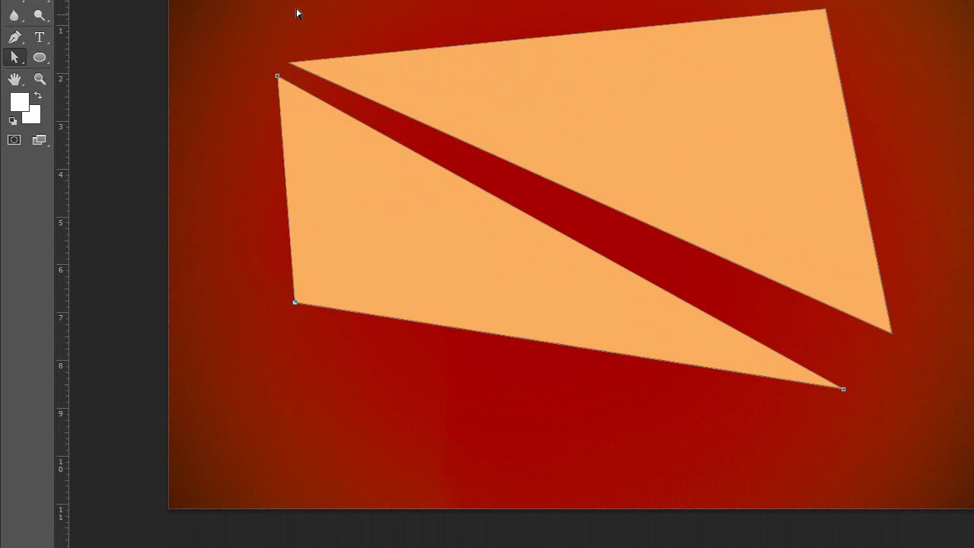
{"action": "mouse_move", "coordinate": [275, 77]}
{"action": "left_mouse_down"}
{"action": "mouse_move", "coordinate": [389, 213]}
{"action": "mouse_move", "coordinate": [382, 122]}
{"action": "left_mouse_up"}
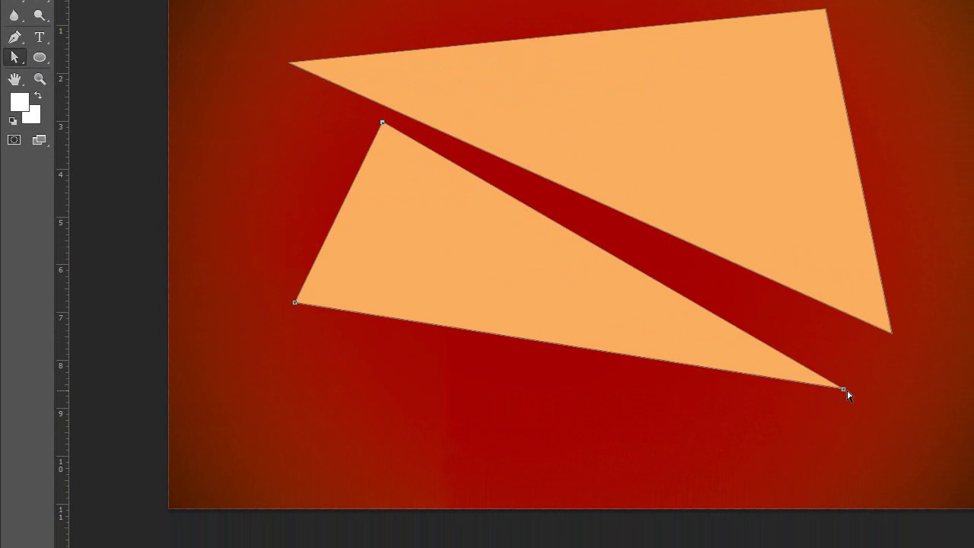
{"action": "mouse_move", "coordinate": [844, 390]}
{"action": "left_mouse_down"}
{"action": "mouse_move", "coordinate": [692, 300]}
{"action": "mouse_move", "coordinate": [612, 268]}
{"action": "left_mouse_up"}
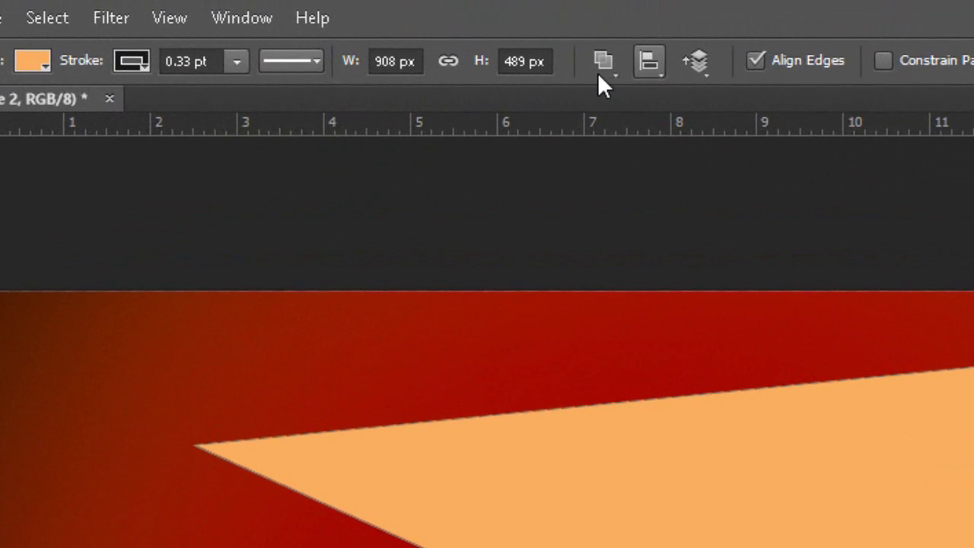
- Browse the Path Operations and Fill colour menus without changing anything
{"action": "left_click", "coordinate": [542, 42]}
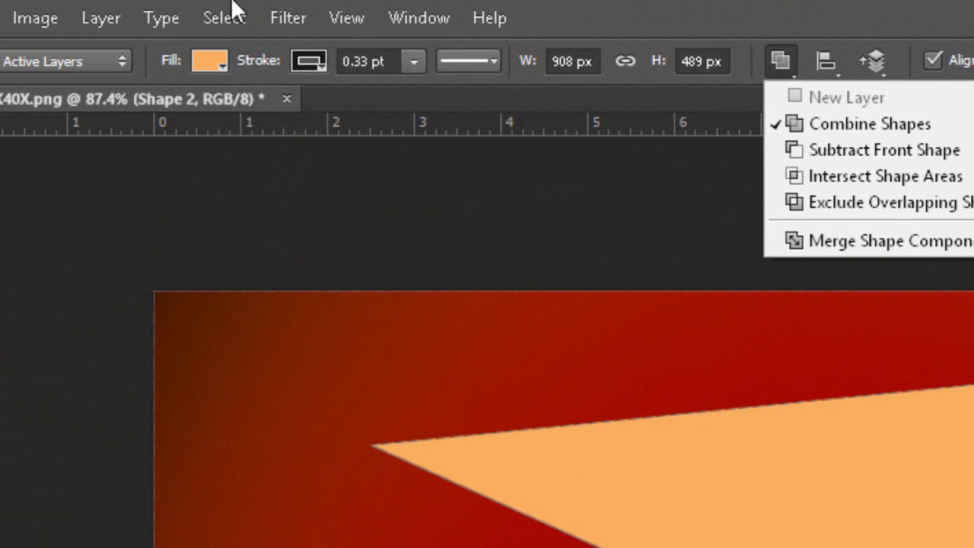
{"action": "left_click", "coordinate": [212, 82]}
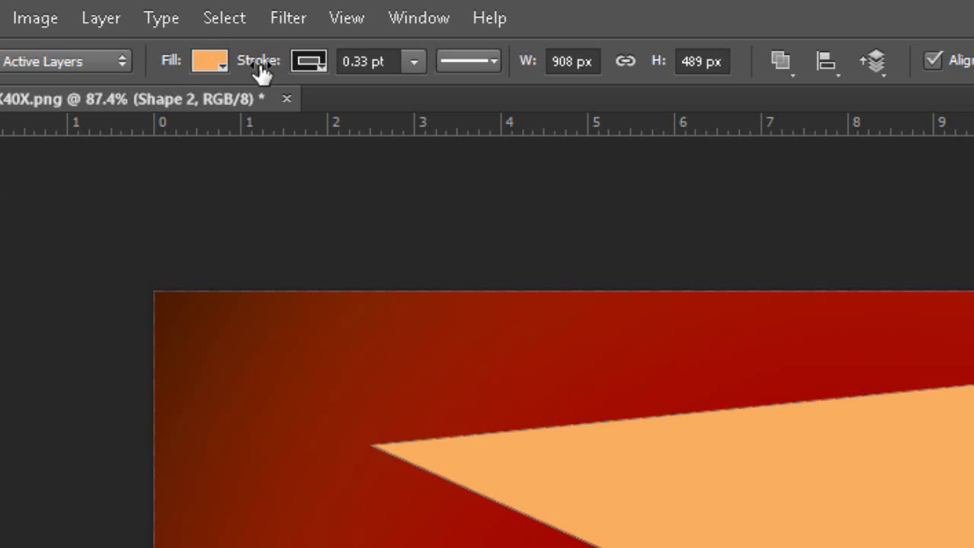
{"action": "left_click", "coordinate": [220, 58]}
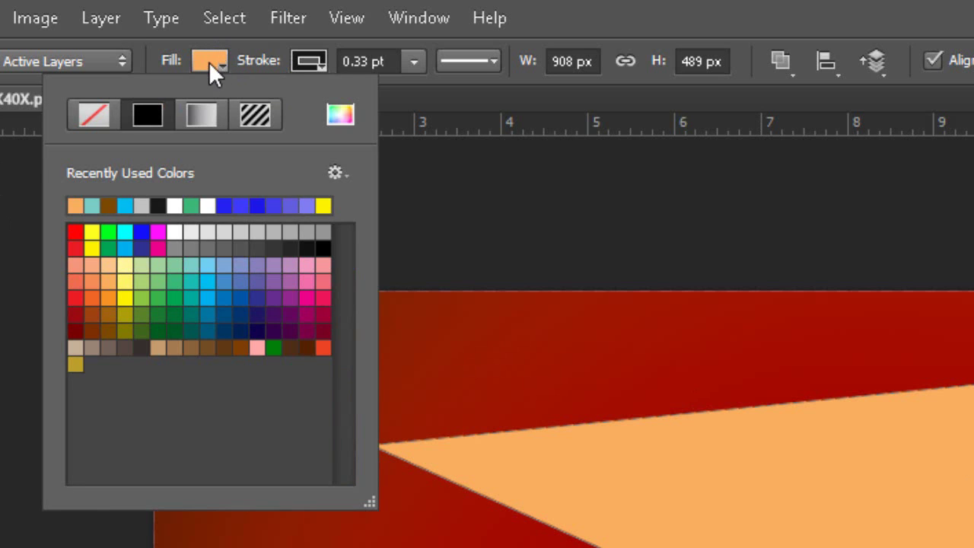
{"action": "left_click", "coordinate": [214, 57]}
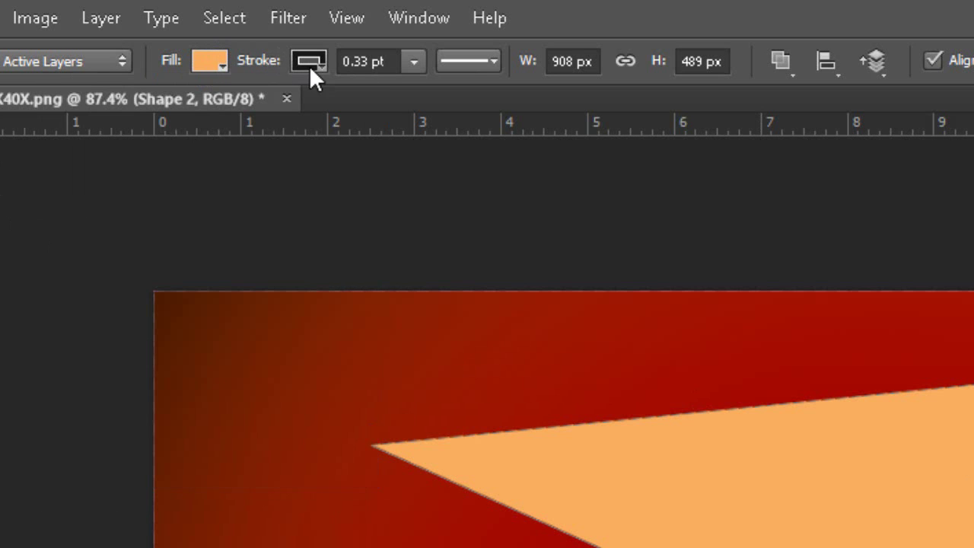
- Set the triangles' stroke colour to dark navy
{"action": "left_click", "coordinate": [309, 66]}
{"action": "left_click", "coordinate": [208, 63]}
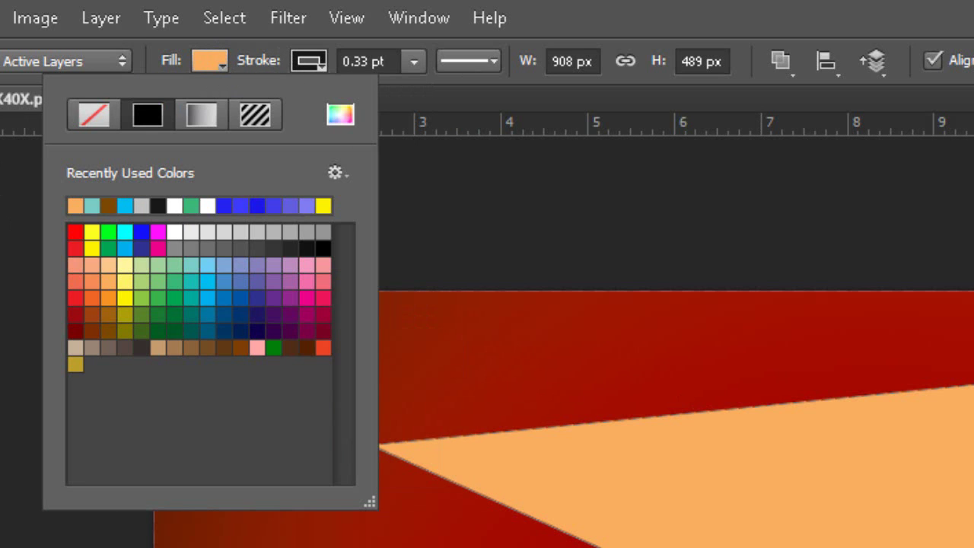
{"action": "left_click", "coordinate": [312, 65]}
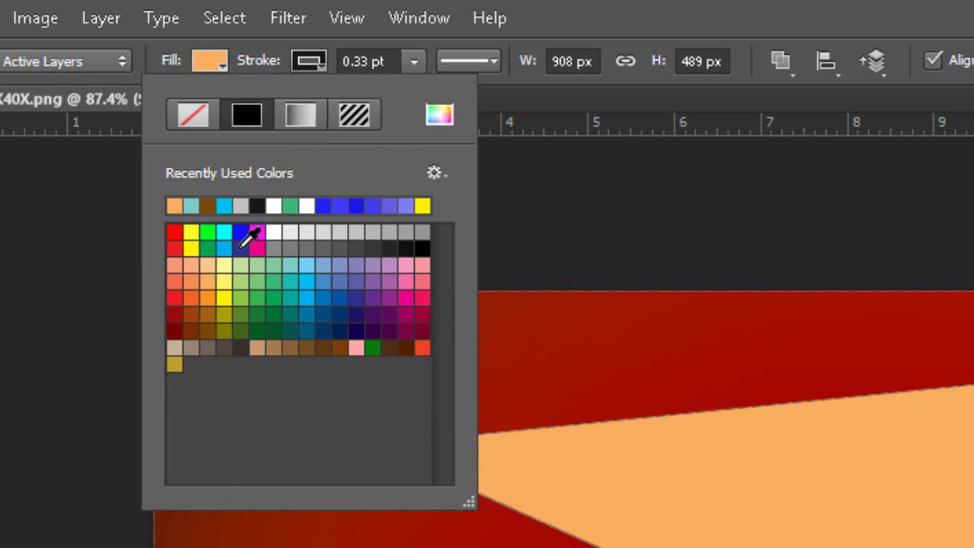
{"action": "left_click", "coordinate": [240, 283]}
{"action": "left_click", "coordinate": [358, 313]}
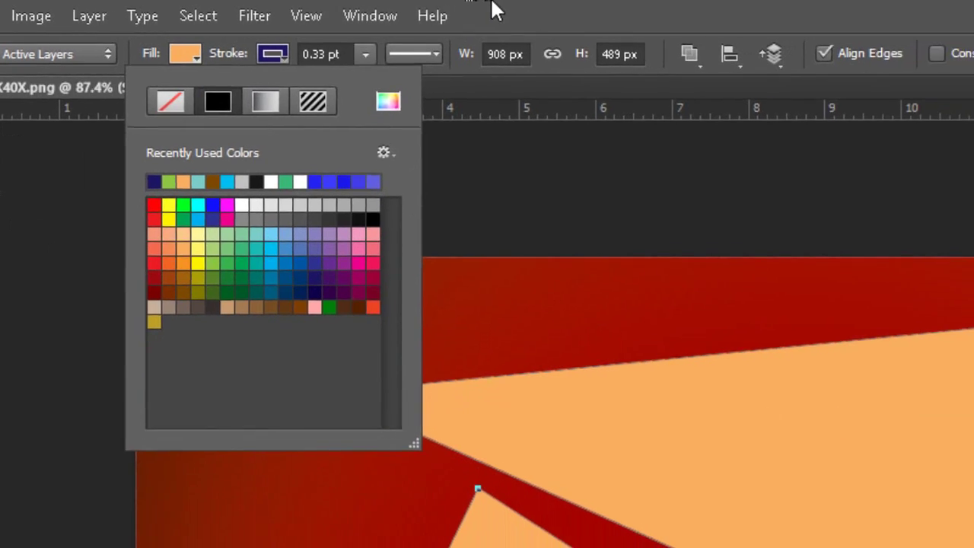
{"action": "left_click", "coordinate": [493, 9]}
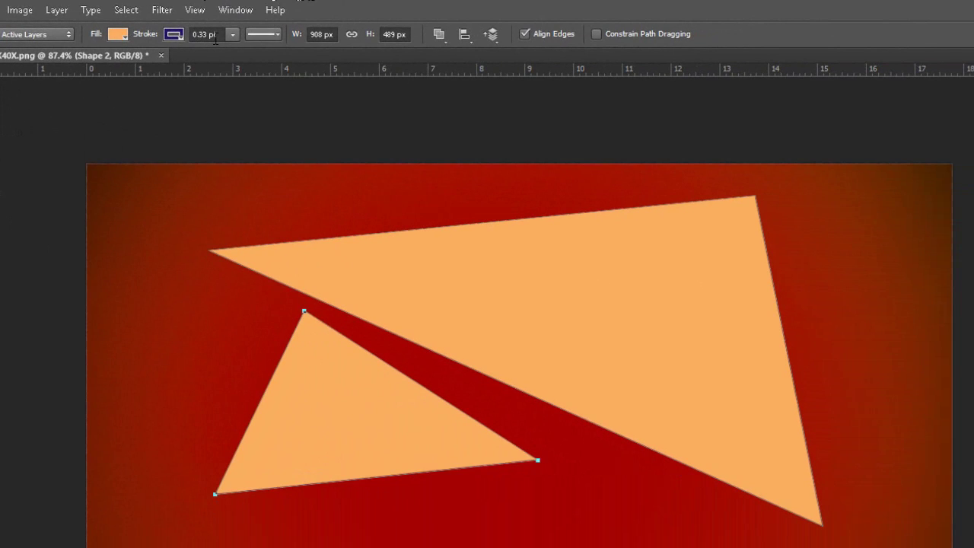
- Thicken the stroke to 18.82 pt, then reset it to 0 pt with no colour
{"action": "left_click", "coordinate": [238, 35]}
{"action": "mouse_move", "coordinate": [245, 50]}
{"action": "left_mouse_down"}
{"action": "mouse_move", "coordinate": [270, 53]}
{"action": "mouse_move", "coordinate": [175, 59]}
{"action": "left_mouse_up"}
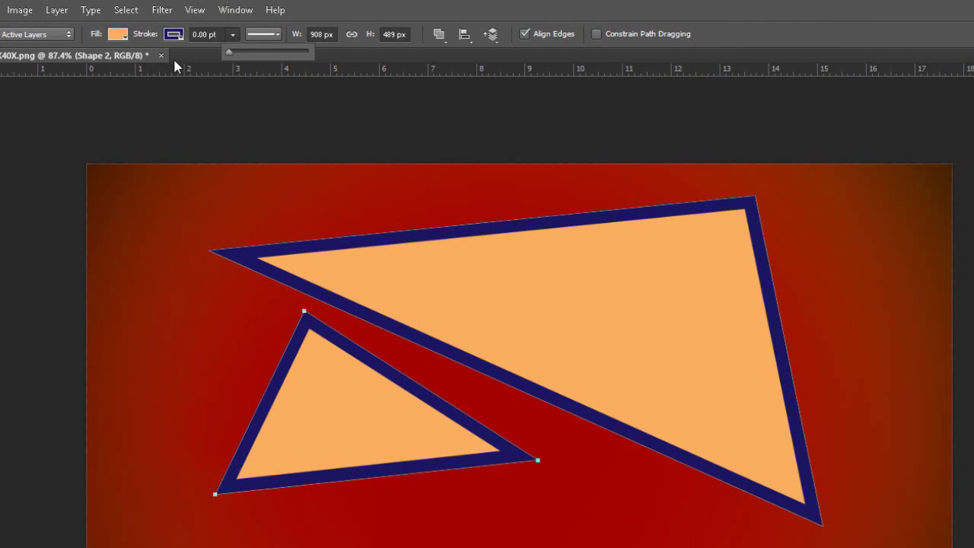
{"action": "left_click", "coordinate": [176, 38]}
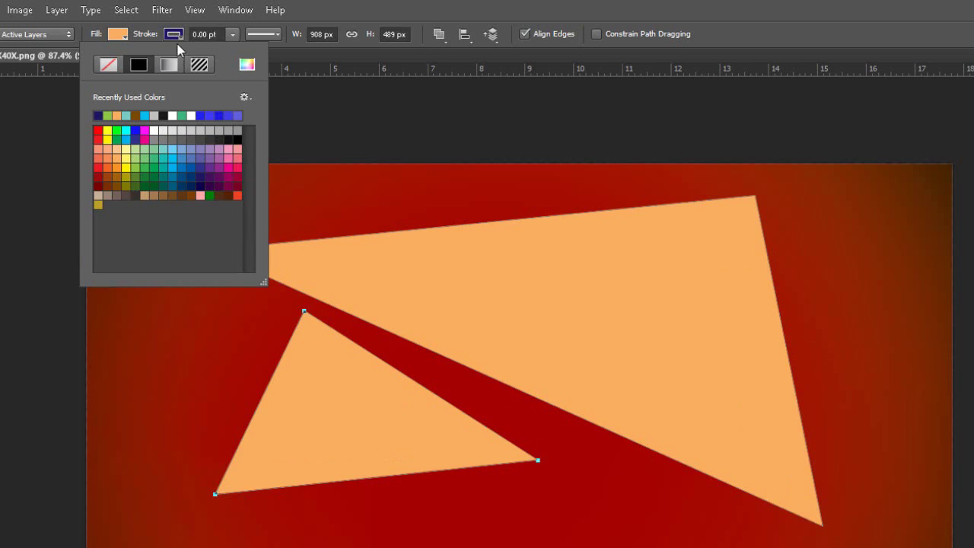
{"action": "left_click", "coordinate": [113, 67]}
{"action": "left_click", "coordinate": [364, 5]}
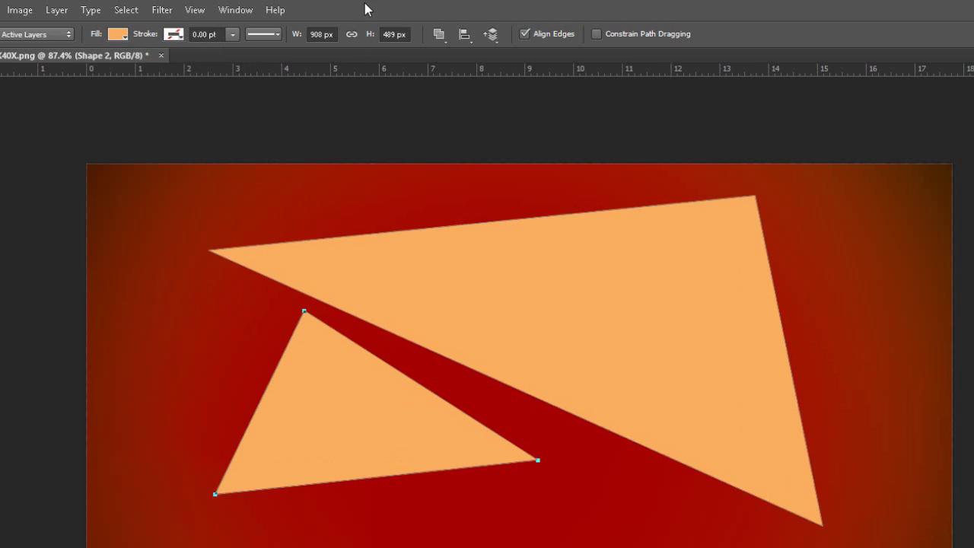
- Try a dashed stroke style, then revert to solid
{"action": "left_click", "coordinate": [263, 34]}
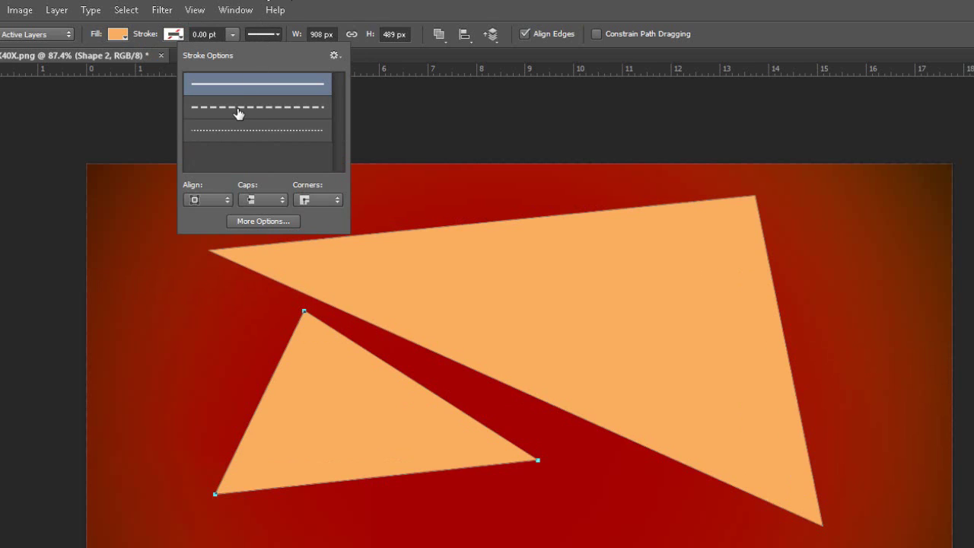
{"action": "left_click", "coordinate": [238, 110]}
{"action": "left_click", "coordinate": [260, 87]}
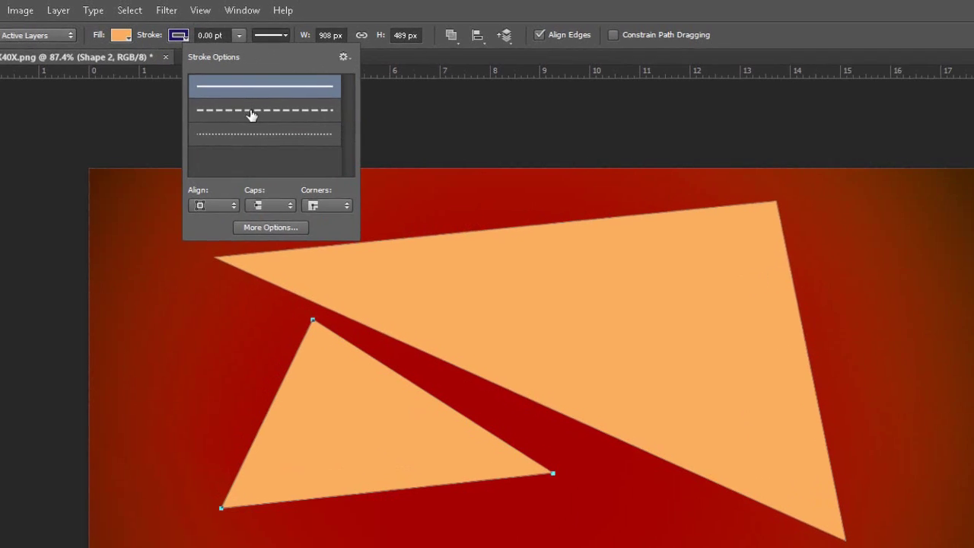
{"action": "left_click", "coordinate": [356, 38]}
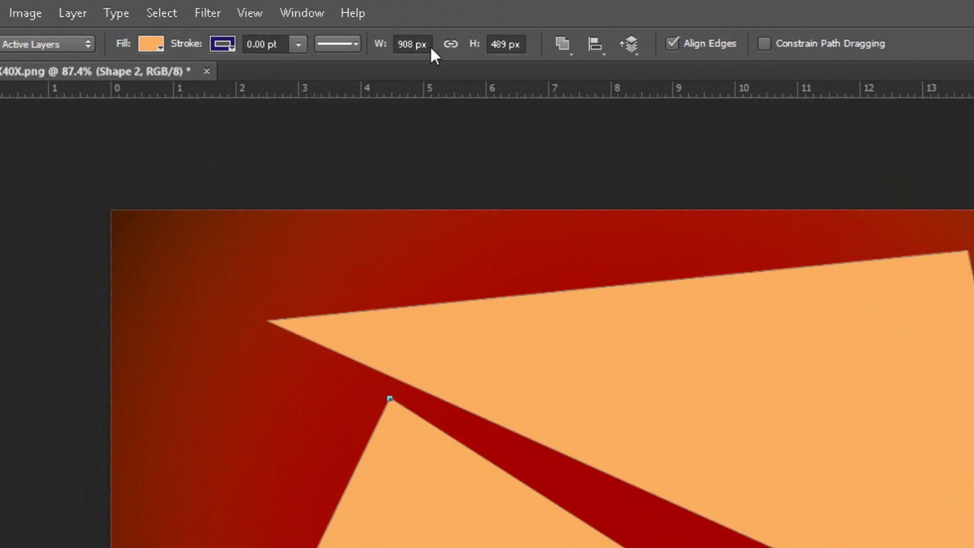
{"action": "left_click", "coordinate": [564, 46]}
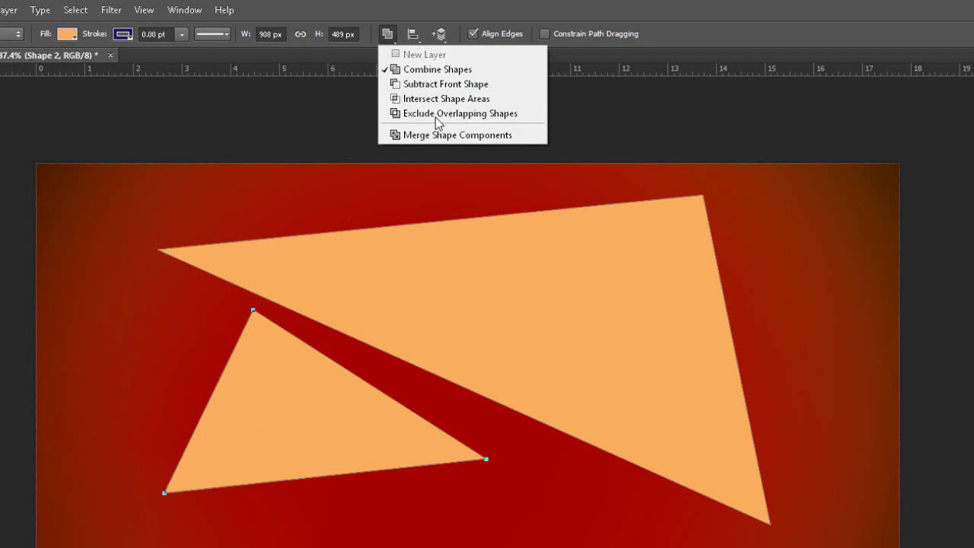
- Apply Subtract Front Shape, move the small triangle over the large one, then try Intersect Shape Areas
{"action": "left_click", "coordinate": [444, 84]}
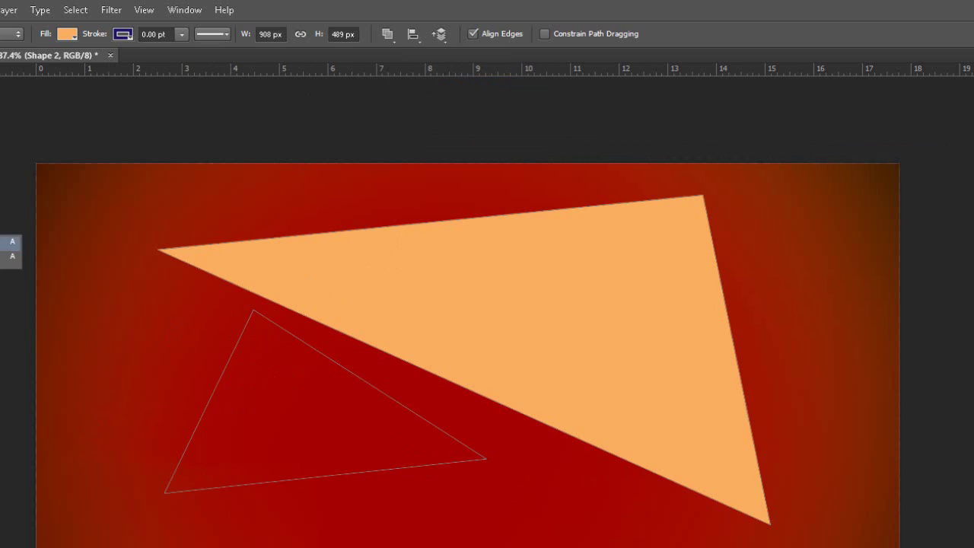
{"action": "left_click_drag", "start_coordinate": [309, 411], "coordinate": [416, 281]}
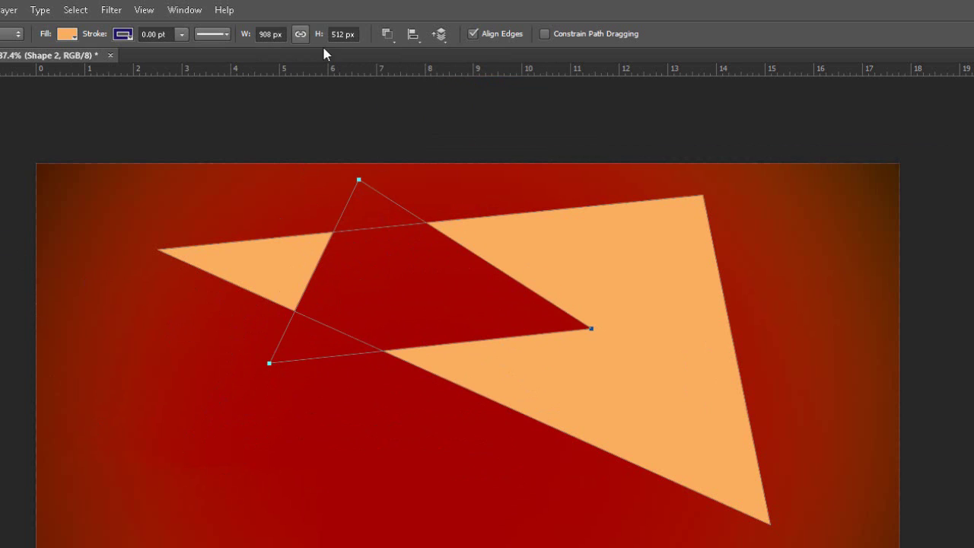
{"action": "mouse_move", "coordinate": [449, 293]}
{"action": "left_mouse_down"}
{"action": "mouse_move", "coordinate": [479, 324]}
{"action": "mouse_move", "coordinate": [477, 282]}
{"action": "mouse_move", "coordinate": [501, 312]}
{"action": "left_mouse_up"}
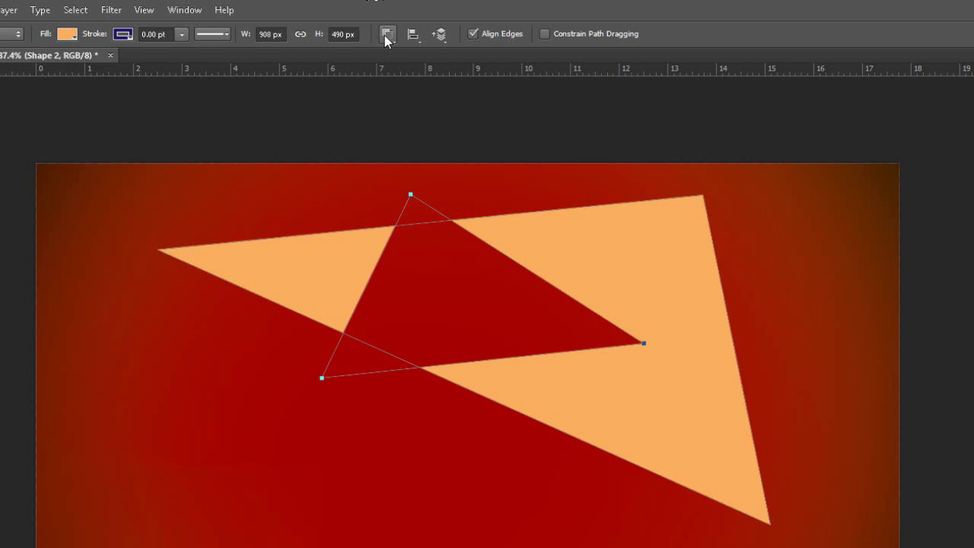
{"action": "left_click", "coordinate": [387, 34]}
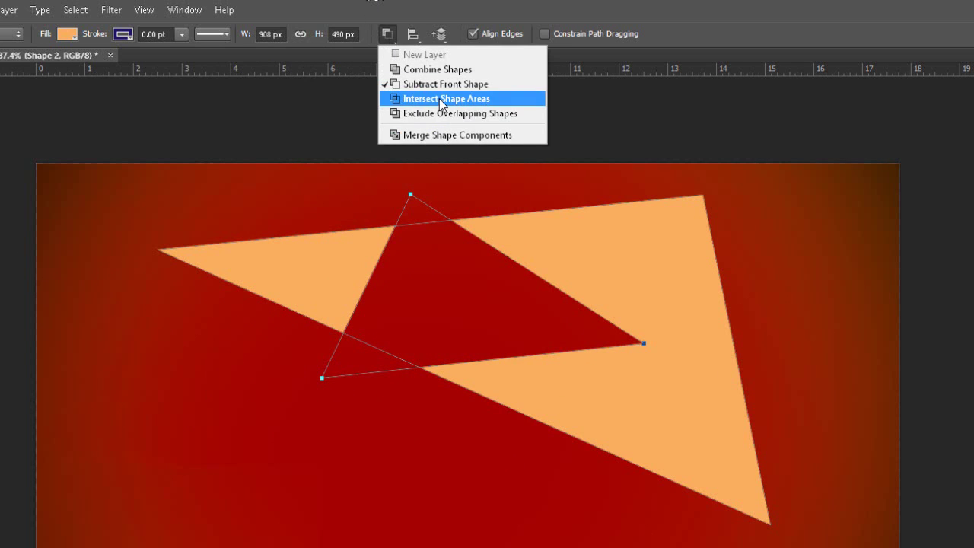
{"action": "left_click", "coordinate": [442, 99]}
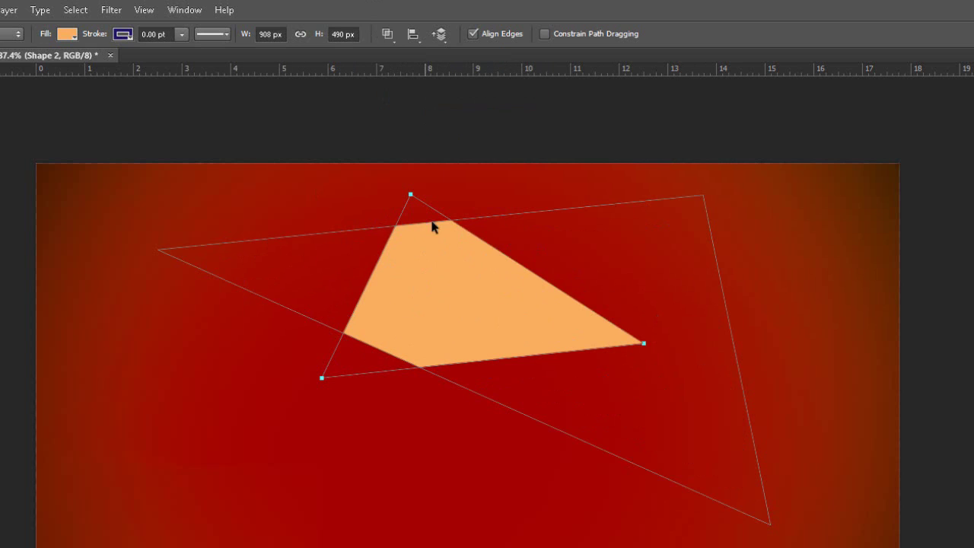
- Apply Exclude Overlapping Shapes and move the small triangle over the large one's upper left
{"action": "left_click", "coordinate": [386, 33]}
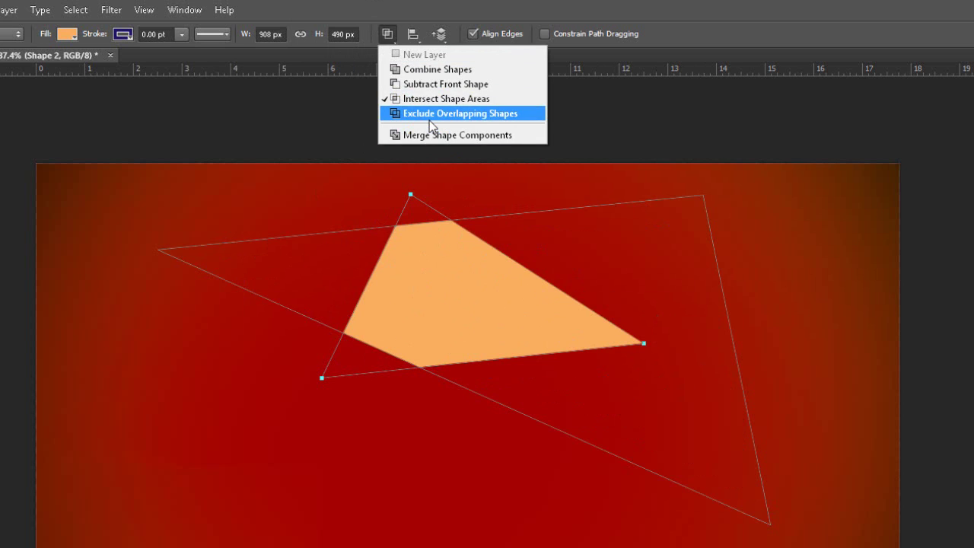
{"action": "left_click", "coordinate": [429, 114]}
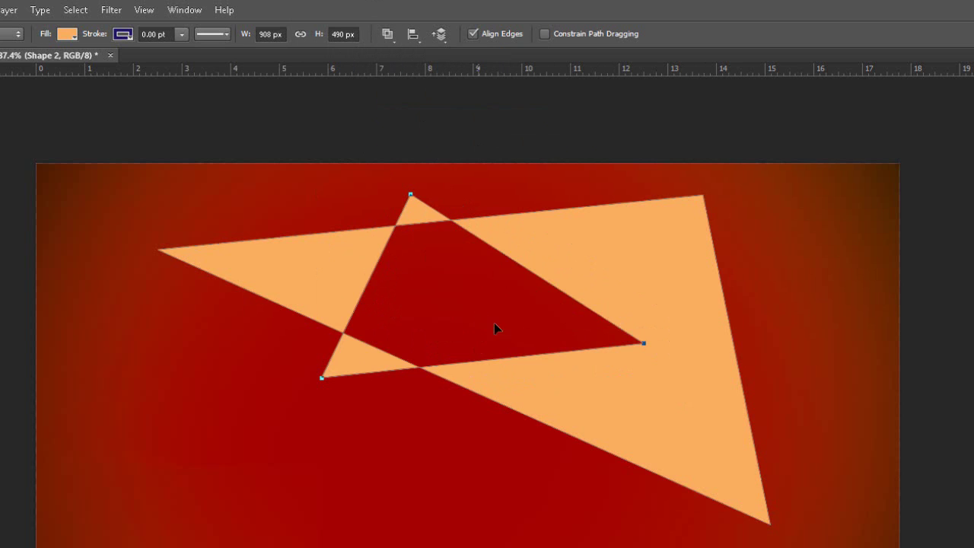
{"action": "mouse_move", "coordinate": [494, 328]}
{"action": "left_mouse_down"}
{"action": "mouse_move", "coordinate": [578, 346]}
{"action": "mouse_move", "coordinate": [436, 346]}
{"action": "left_mouse_up"}
{"action": "left_click_drag", "start_coordinate": [472, 316], "coordinate": [418, 277]}
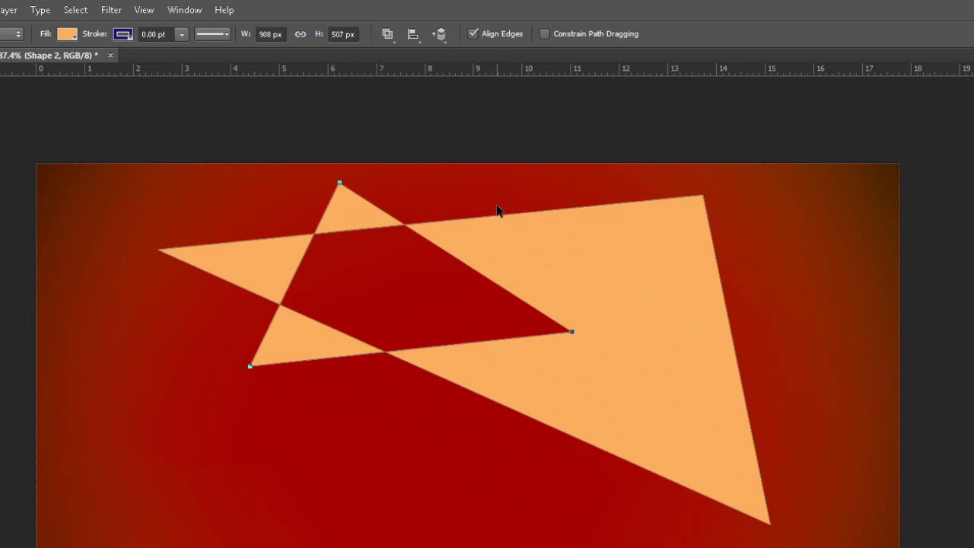
{"action": "left_click", "coordinate": [439, 34]}
{"action": "left_click", "coordinate": [440, 35]}
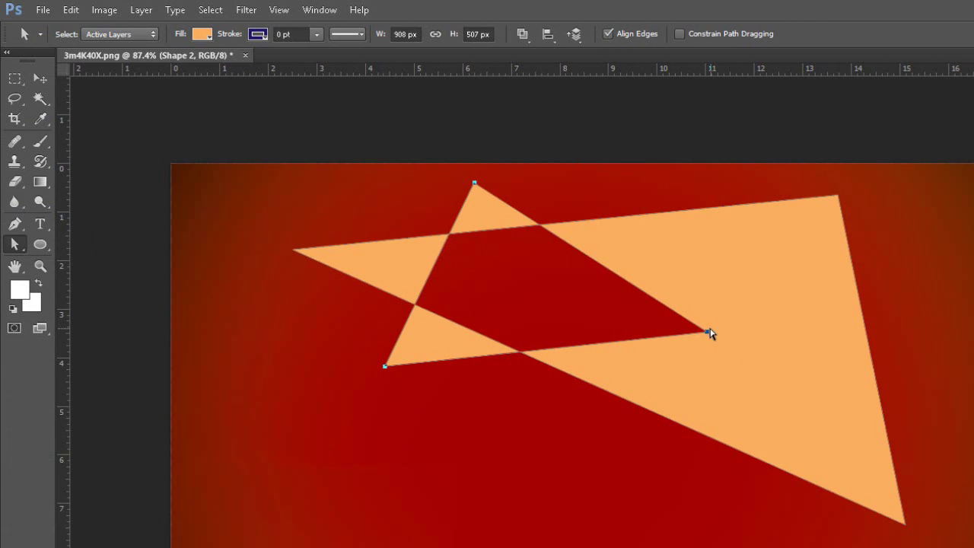
{"action": "mouse_move", "coordinate": [711, 332]}
{"action": "left_mouse_down"}
{"action": "mouse_move", "coordinate": [546, 360]}
{"action": "mouse_move", "coordinate": [574, 386]}
{"action": "left_mouse_up"}
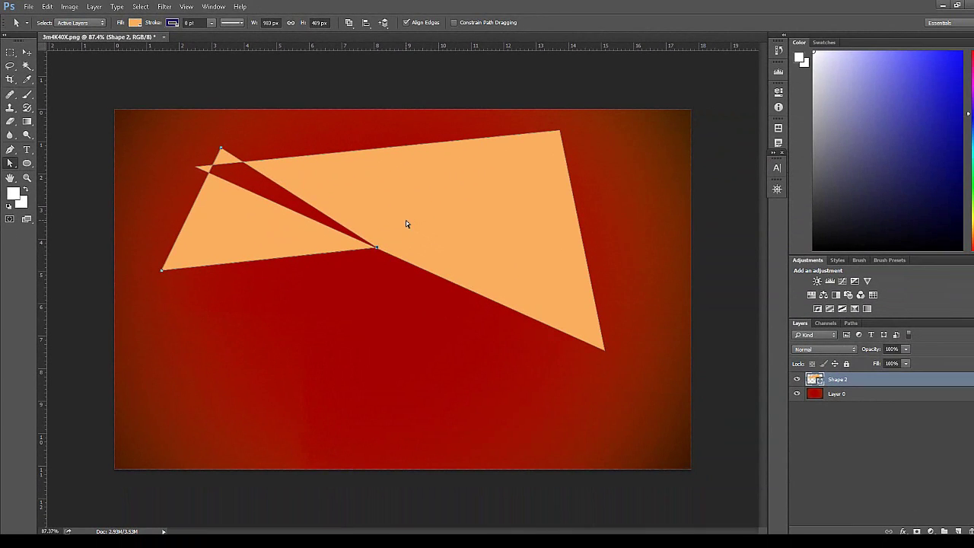
- Delete the triangles layer and draw an unfilled 537 px circle with the Ellipse tool
{"action": "key", "text": "Delete"}
{"action": "key", "text": "Delete"}
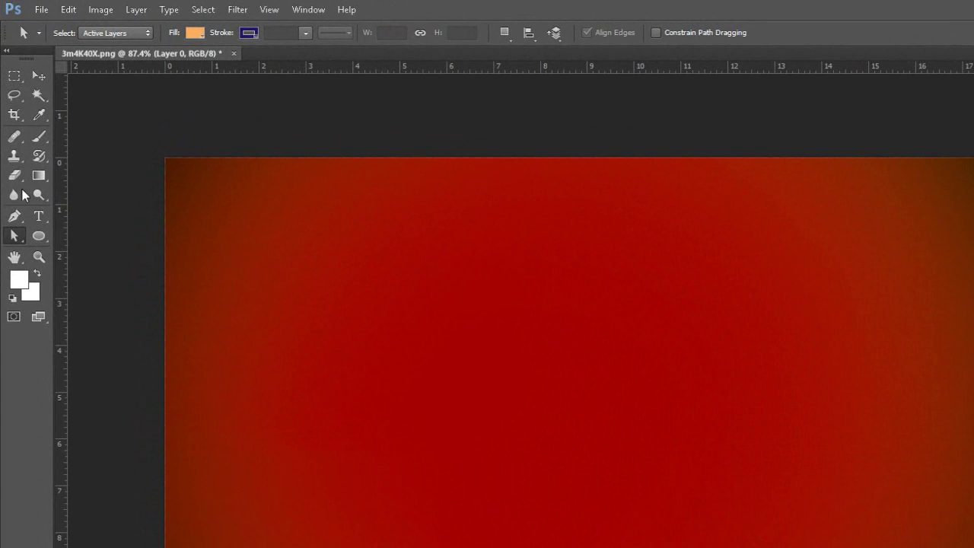
{"action": "left_click", "coordinate": [38, 236]}
{"action": "right_click", "coordinate": [40, 233]}
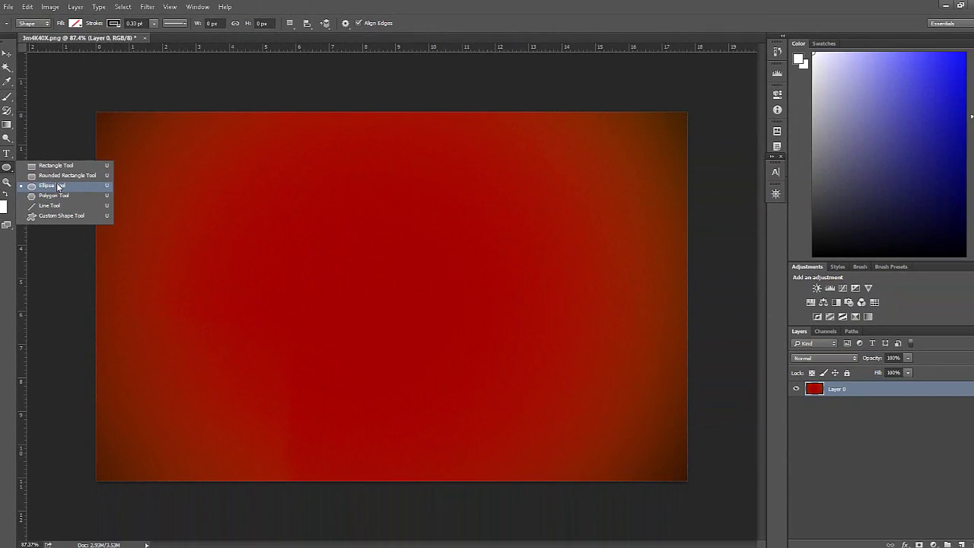
{"action": "left_click", "coordinate": [109, 261]}
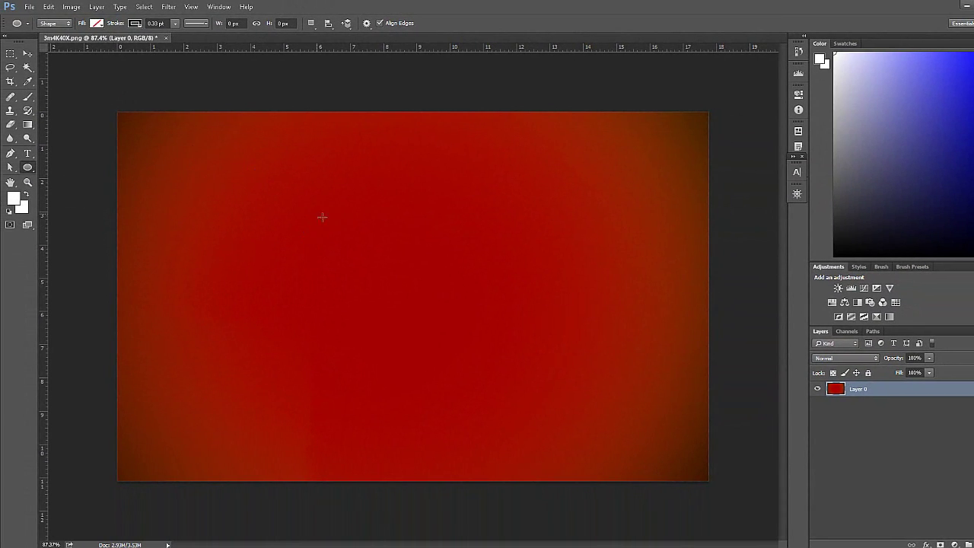
{"action": "left_click_drag", "start_coordinate": [322, 217], "coordinate": [598, 461]}
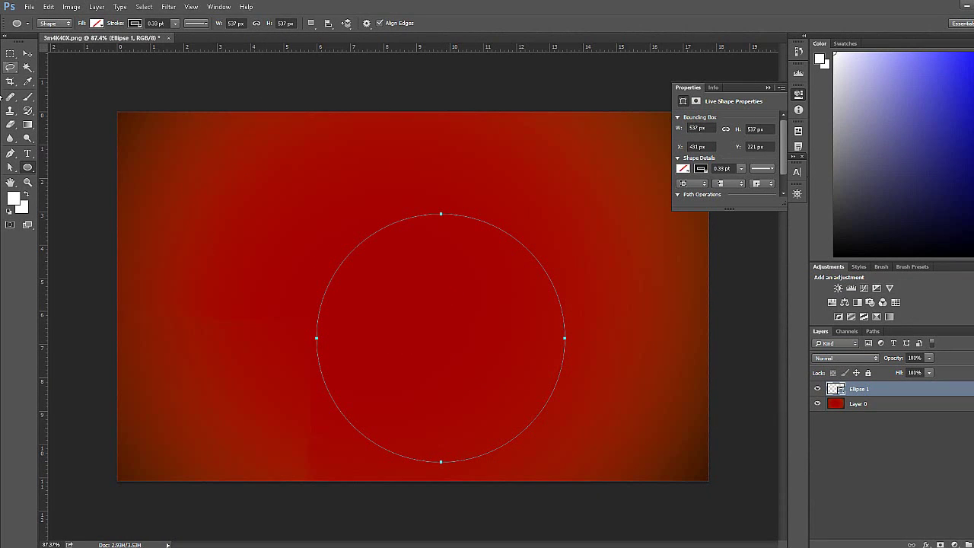
- Move the circle to just above the canvas centre with Path Selection
{"action": "left_click", "coordinate": [11, 168]}
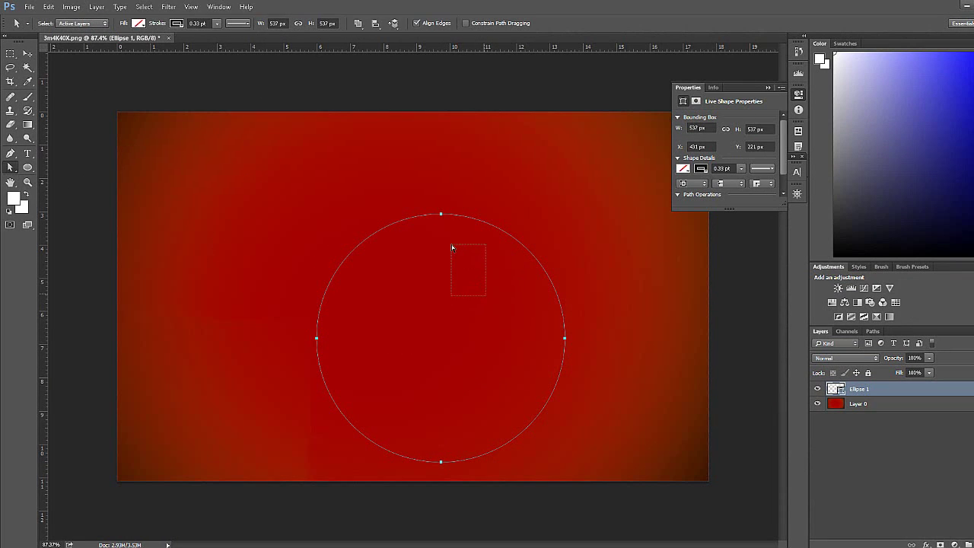
{"action": "left_click_drag", "start_coordinate": [489, 298], "coordinate": [420, 187]}
{"action": "left_click", "coordinate": [449, 217]}
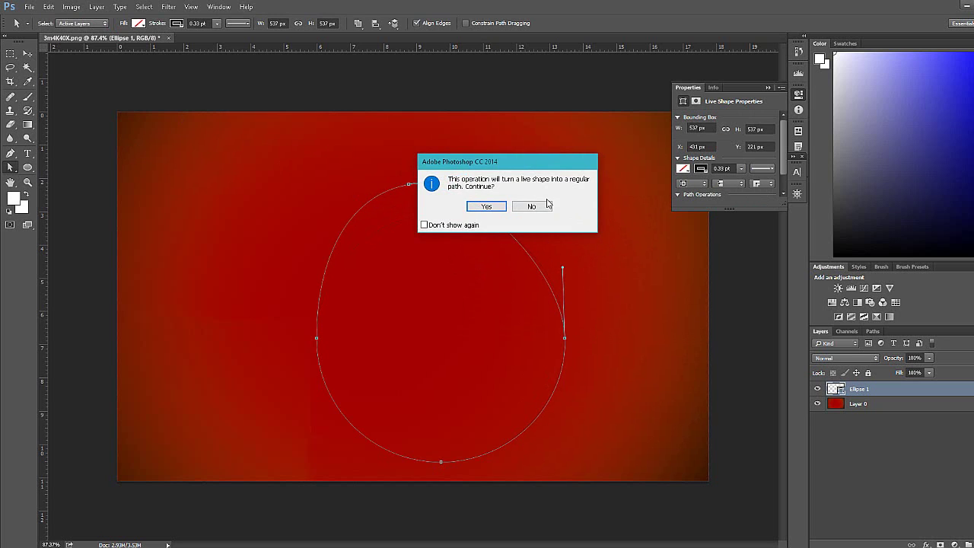
{"action": "left_click", "coordinate": [546, 206]}
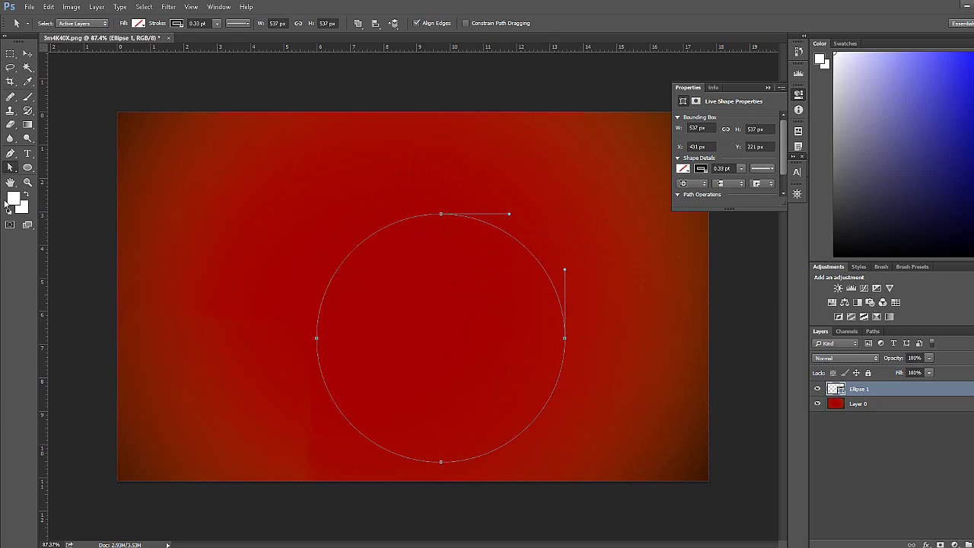
{"action": "right_click", "coordinate": [10, 167]}
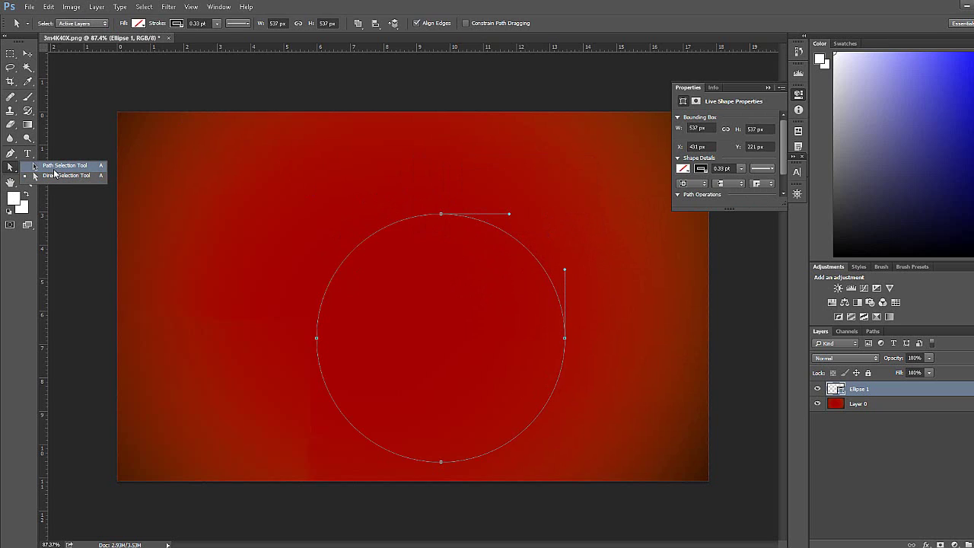
{"action": "left_click", "coordinate": [54, 166]}
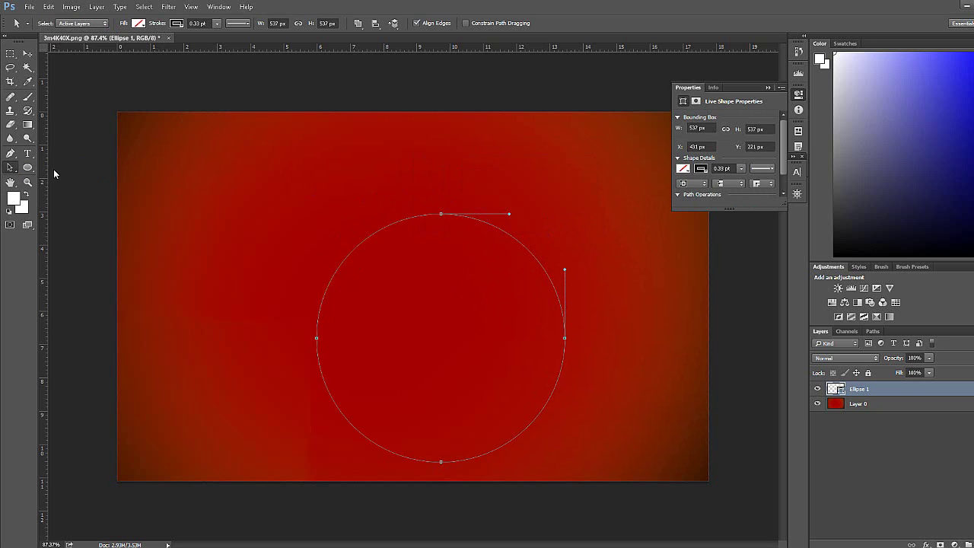
{"action": "left_click_drag", "start_coordinate": [486, 285], "coordinate": [435, 226]}
{"action": "left_click_drag", "start_coordinate": [427, 268], "coordinate": [450, 296]}
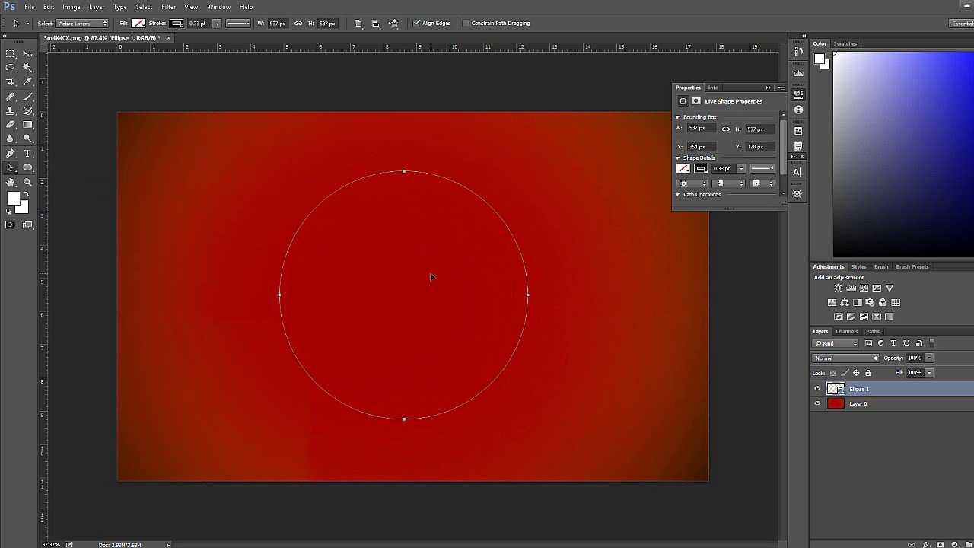
- Select the Horizontal Type tool, open Navigator and zoom the canvas to about 105%
{"action": "left_click", "coordinate": [28, 153]}
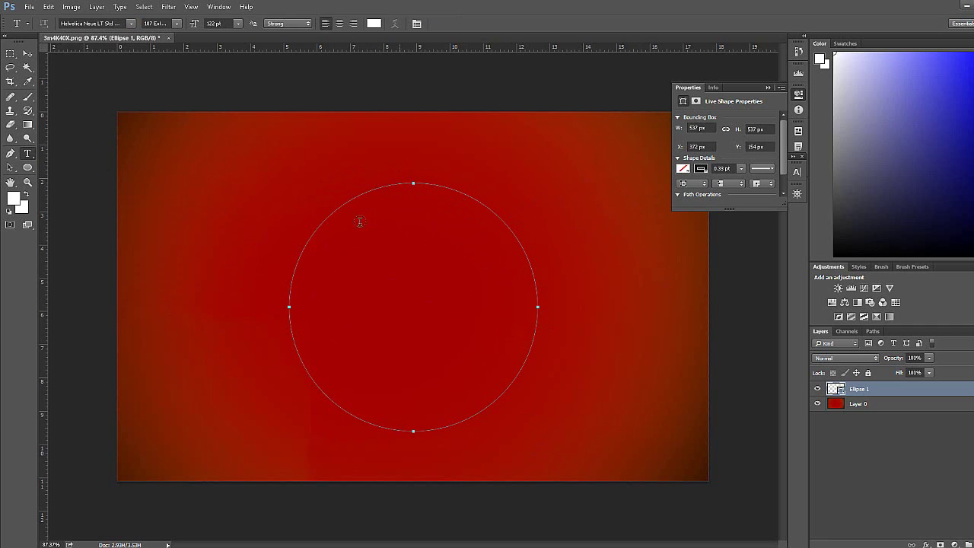
{"action": "left_click", "coordinate": [28, 167]}
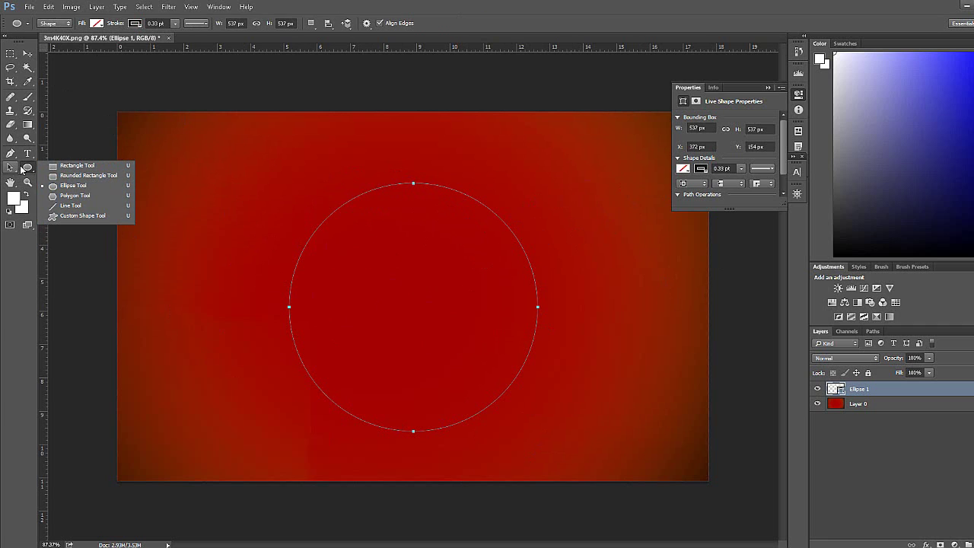
{"action": "left_click", "coordinate": [27, 167]}
{"action": "left_click", "coordinate": [28, 154]}
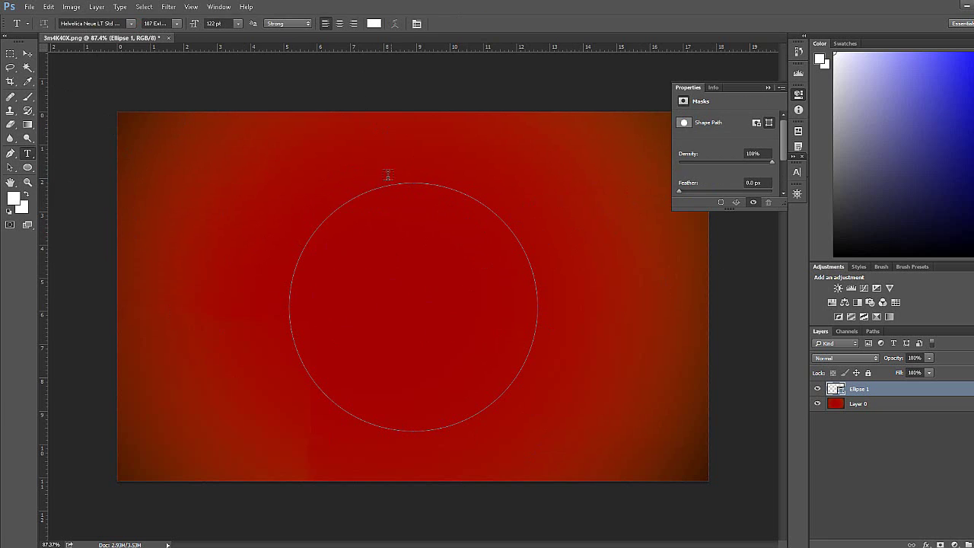
{"action": "left_click", "coordinate": [797, 195]}
{"action": "left_click_drag", "start_coordinate": [737, 302], "coordinate": [740, 302]}
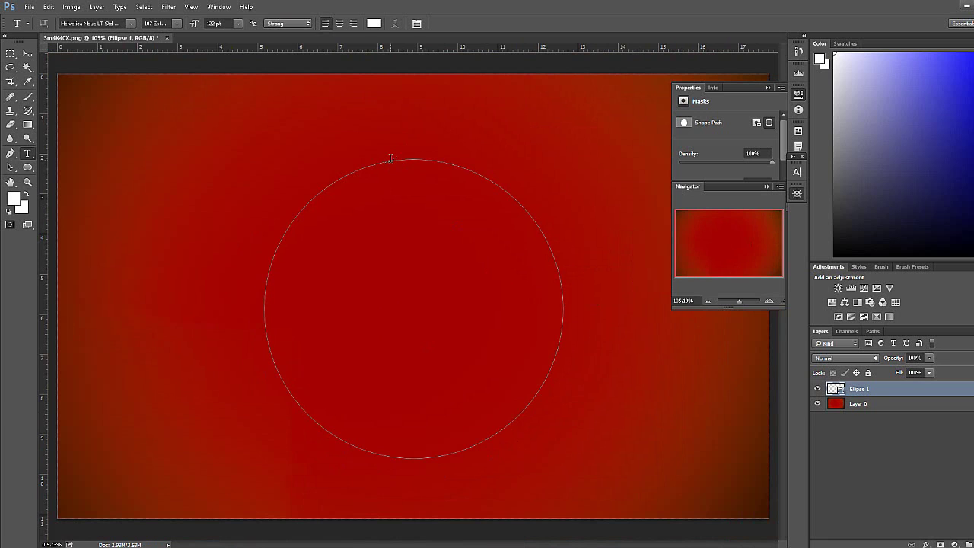
- Type 'Love is powerful' along the circle path starting at its top
{"action": "left_click", "coordinate": [389, 160]}
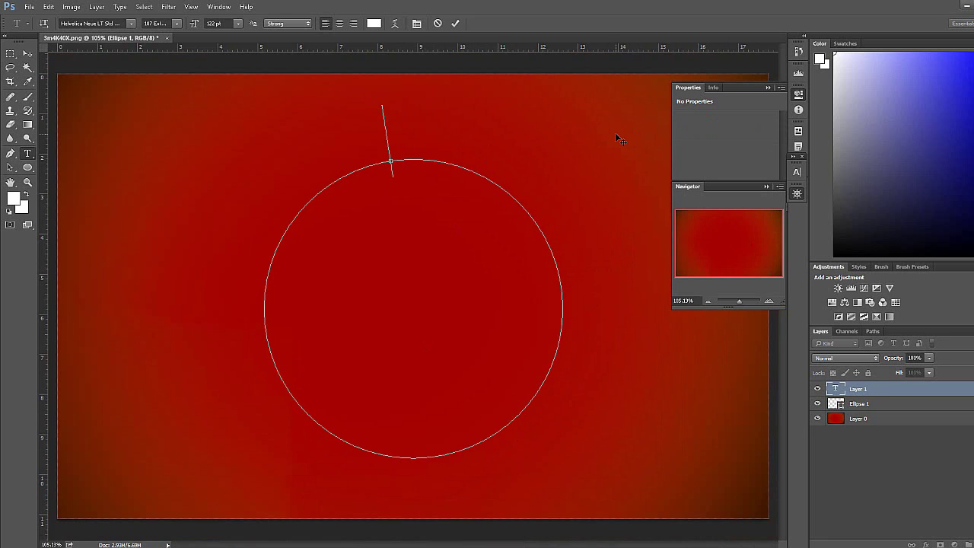
{"action": "key", "text": "Caps_Lock"}
{"action": "type", "text": "L"}
{"action": "key", "text": "Caps_Lock"}
{"action": "type", "text": "o"}
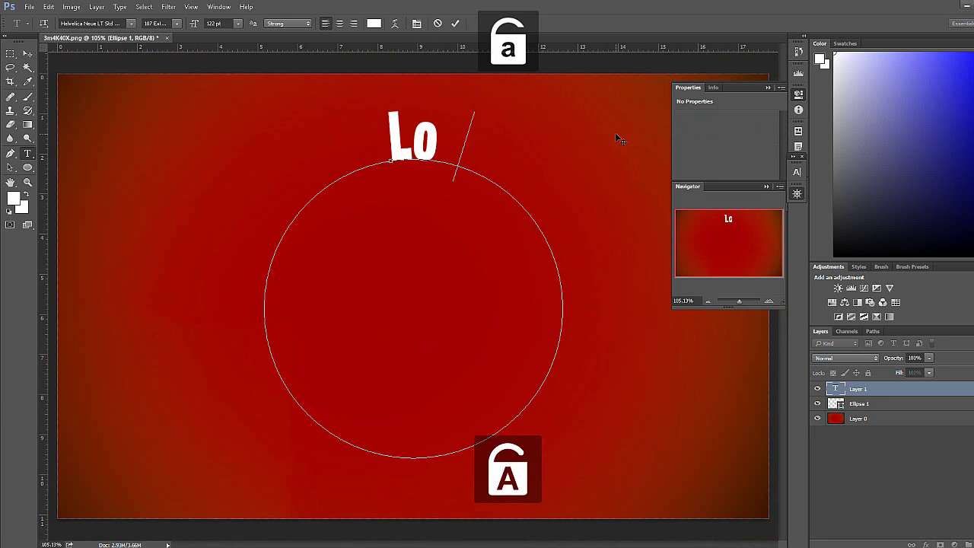
{"action": "type", "text": "ve"}
{"action": "key", "text": "BackSpace"}
{"action": "type", "text": "ve"}
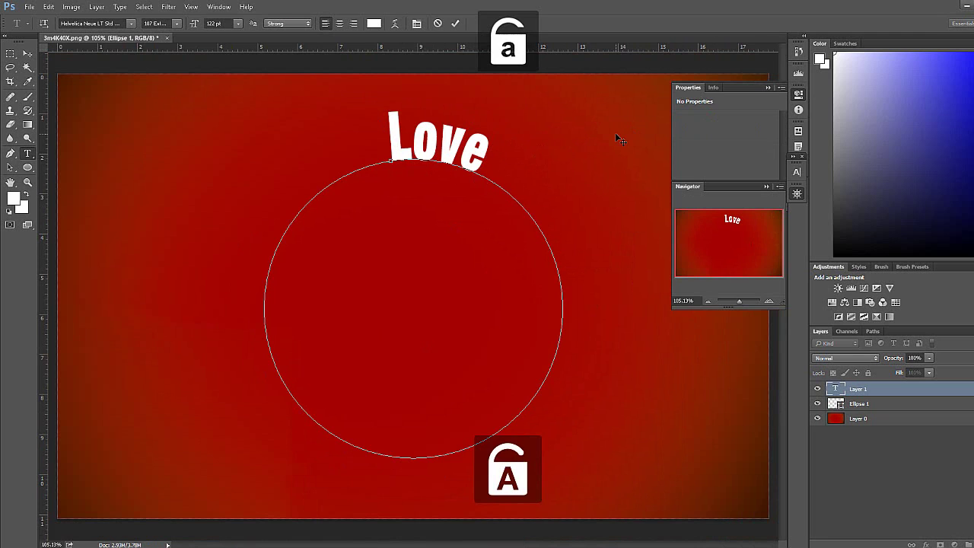
{"action": "type", "text": " is"}
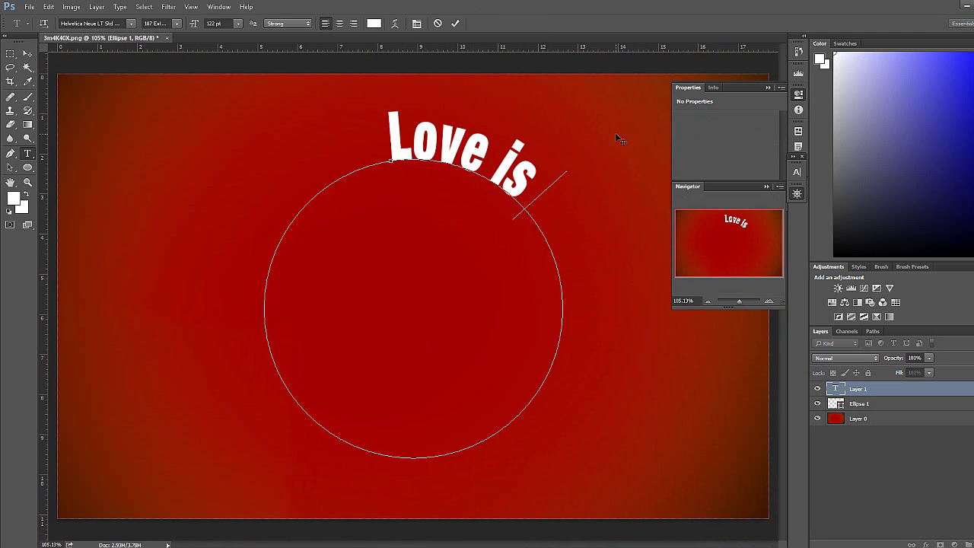
{"action": "type", "text": " powerfu"}
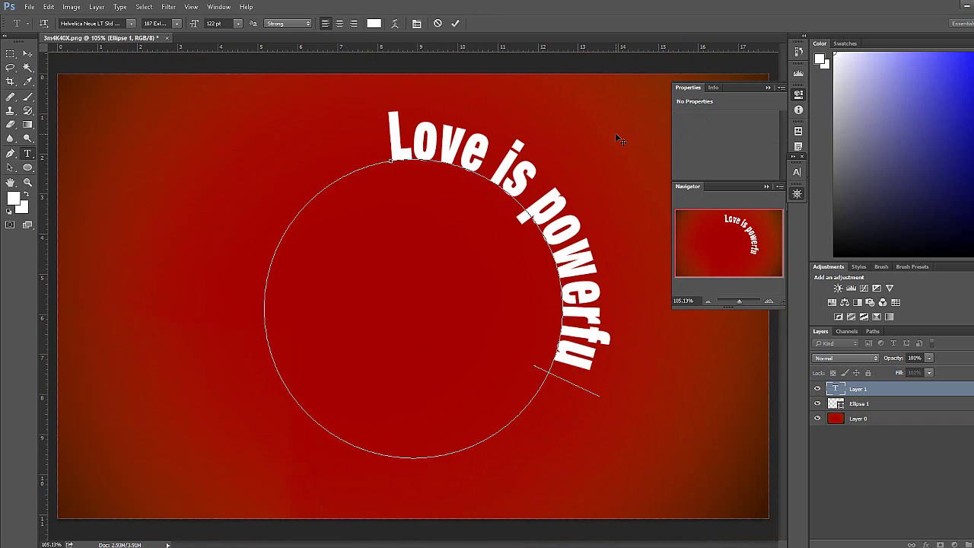
{"action": "type", "text": "l"}
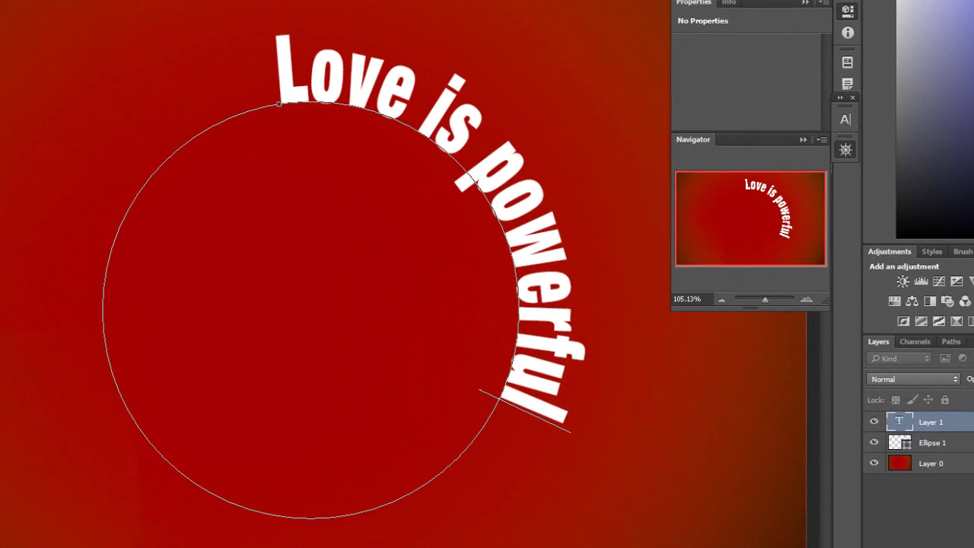
- Commit the curved text and slide its start point until 'Love is powerful' arcs centred over the circle
{"action": "key", "text": "ctrl+Return"}
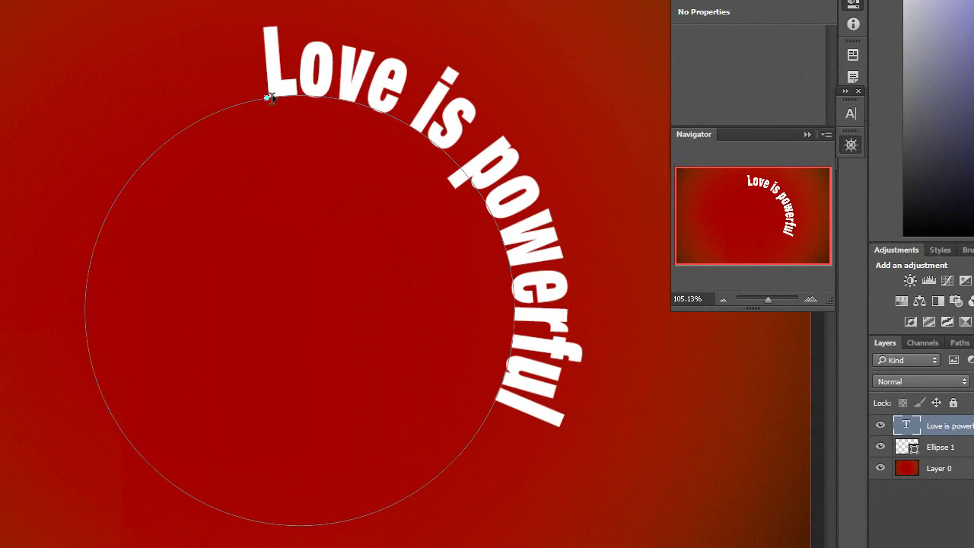
{"action": "left_click_drag", "start_coordinate": [272, 98], "coordinate": [78, 281]}
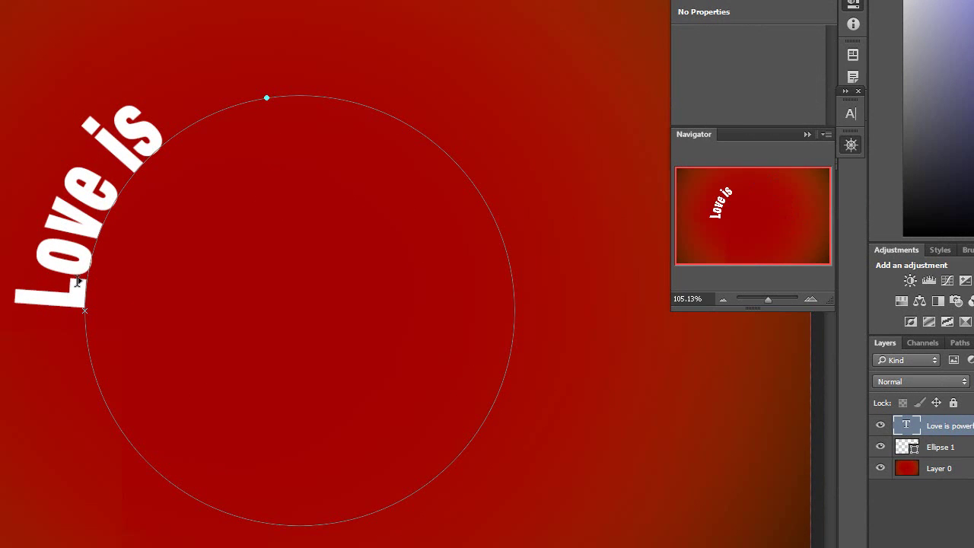
{"action": "mouse_move", "coordinate": [82, 303]}
{"action": "left_mouse_down"}
{"action": "mouse_move", "coordinate": [112, 181]}
{"action": "mouse_move", "coordinate": [135, 161]}
{"action": "left_mouse_up"}
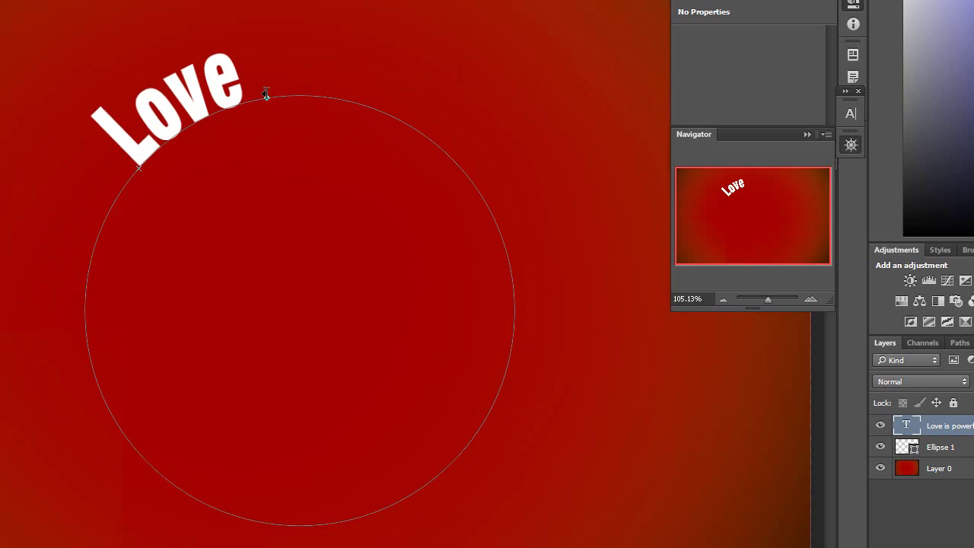
{"action": "left_click_drag", "start_coordinate": [267, 94], "coordinate": [432, 484]}
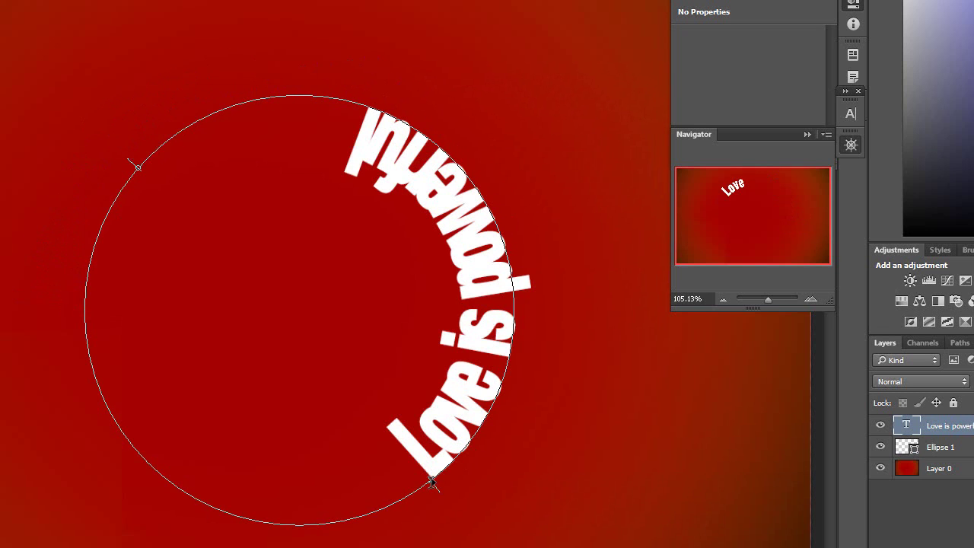
{"action": "left_click_drag", "start_coordinate": [431, 484], "coordinate": [472, 488]}
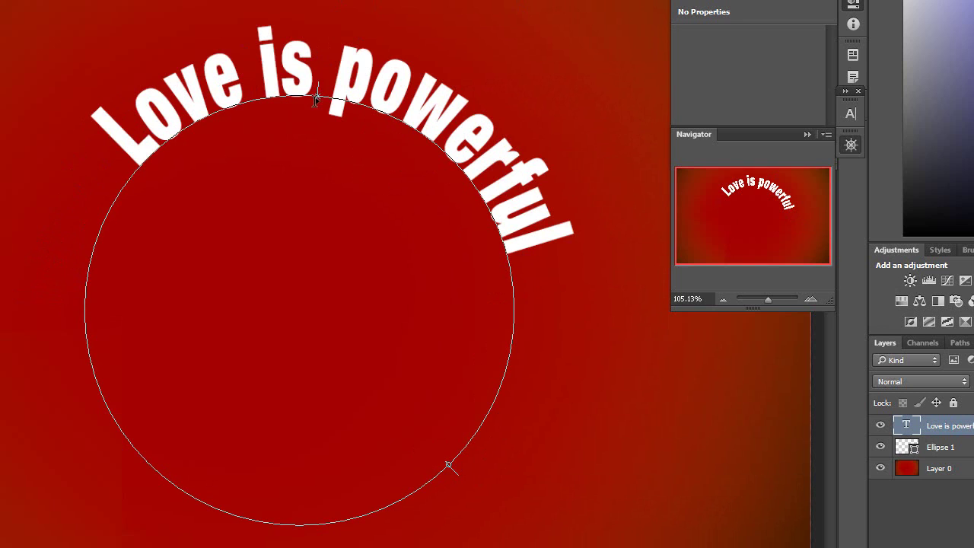
{"action": "mouse_move", "coordinate": [319, 96]}
{"action": "left_mouse_down"}
{"action": "mouse_move", "coordinate": [305, 133]}
{"action": "mouse_move", "coordinate": [313, 90]}
{"action": "mouse_move", "coordinate": [290, 72]}
{"action": "left_mouse_up"}
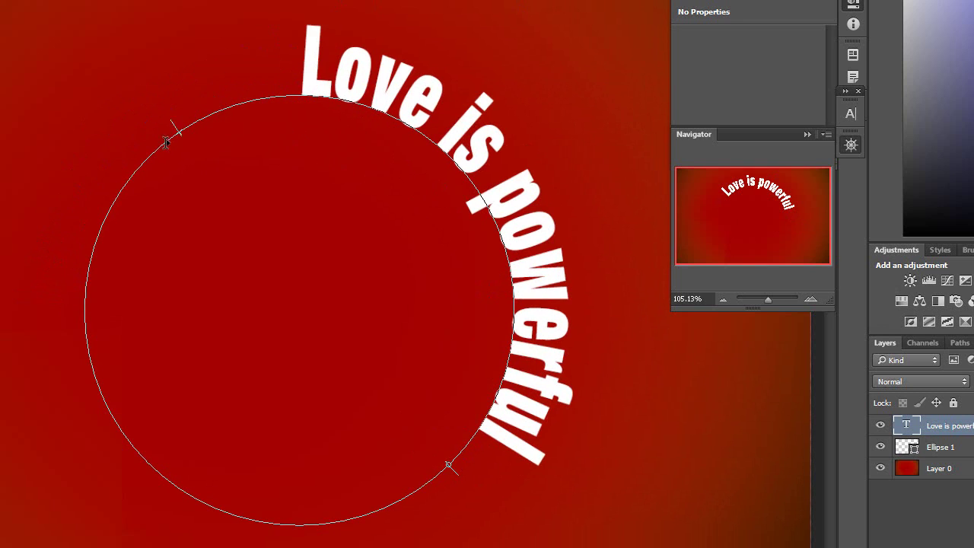
{"action": "left_click_drag", "start_coordinate": [166, 141], "coordinate": [95, 201]}
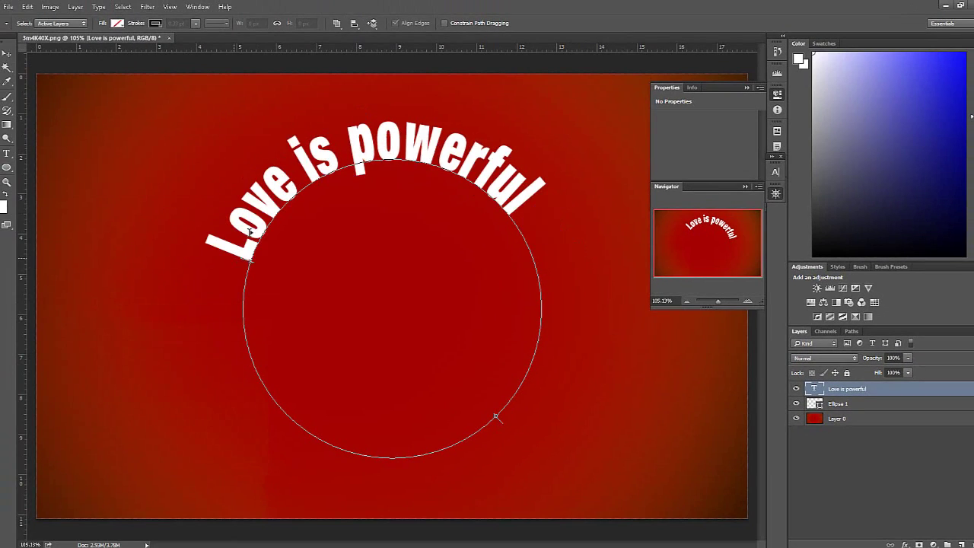
{"action": "left_click_drag", "start_coordinate": [250, 233], "coordinate": [256, 225]}
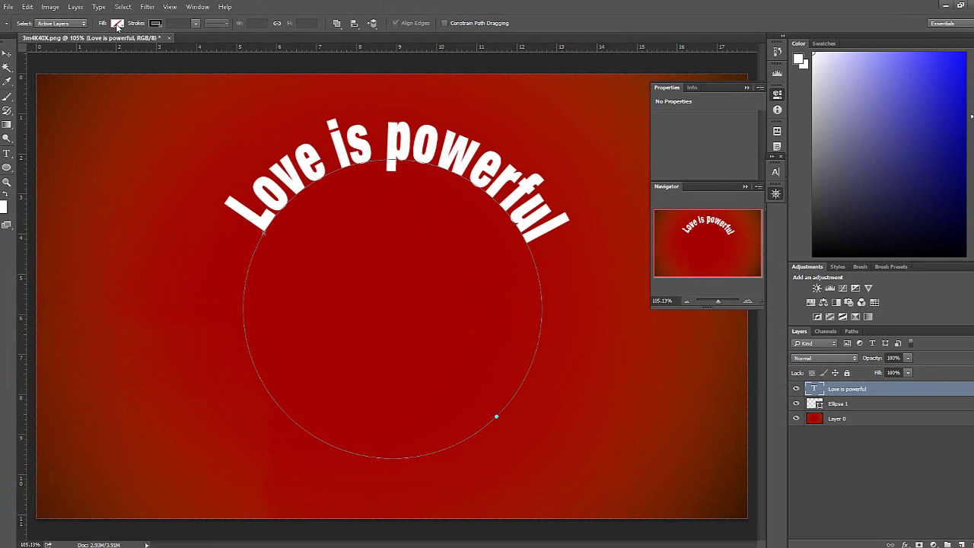
- Try solid fill colours, including dark grey, on the circle shape layer
{"action": "left_click", "coordinate": [841, 404]}
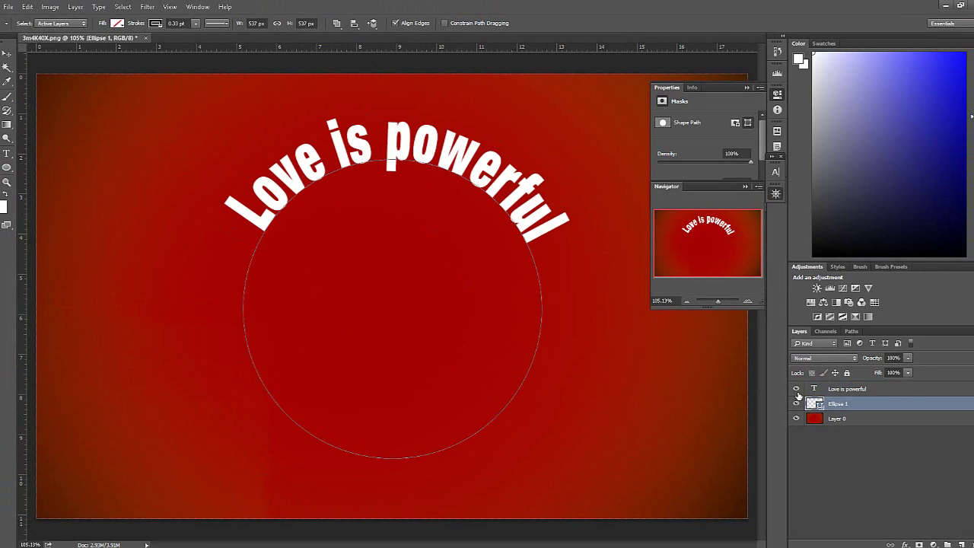
{"action": "left_click", "coordinate": [117, 23]}
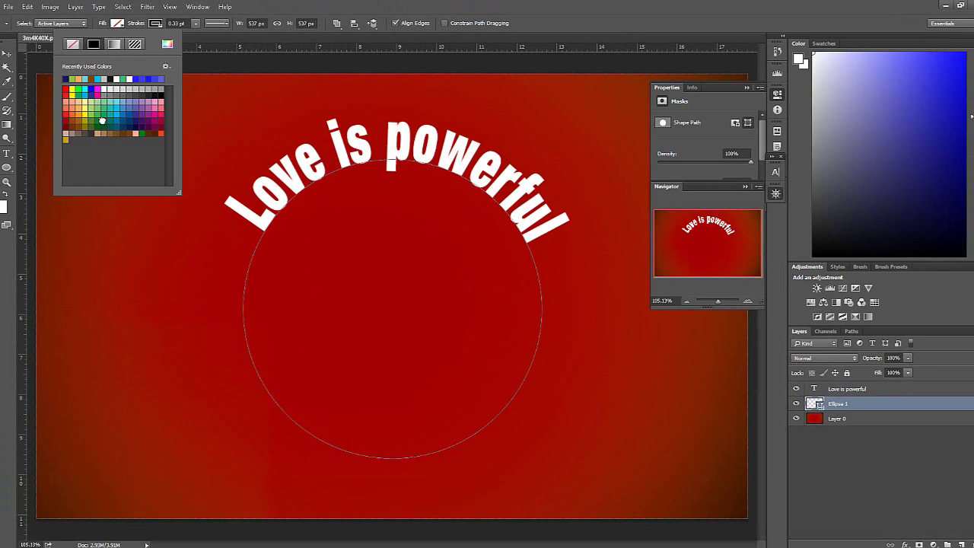
{"action": "left_click", "coordinate": [102, 121]}
{"action": "left_click", "coordinate": [148, 94]}
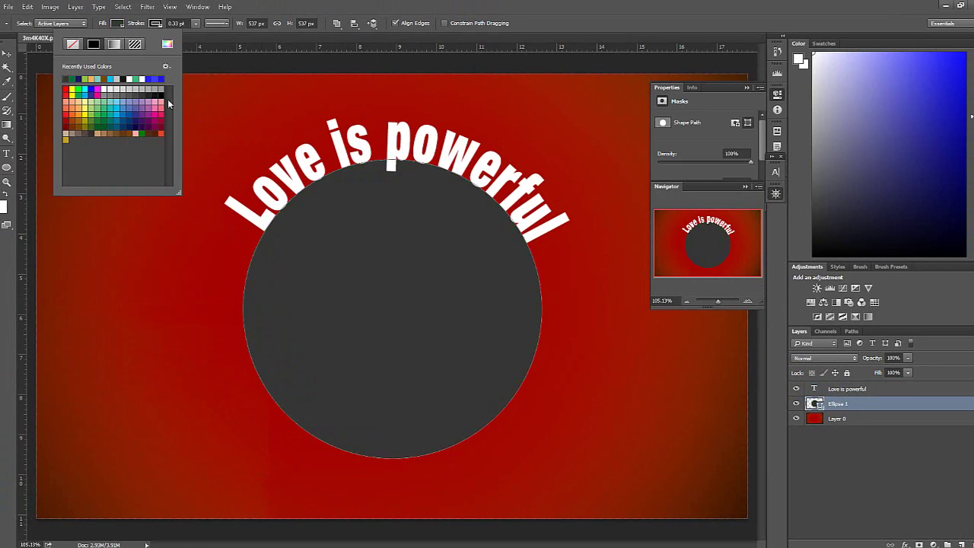
{"action": "left_click", "coordinate": [138, 133]}
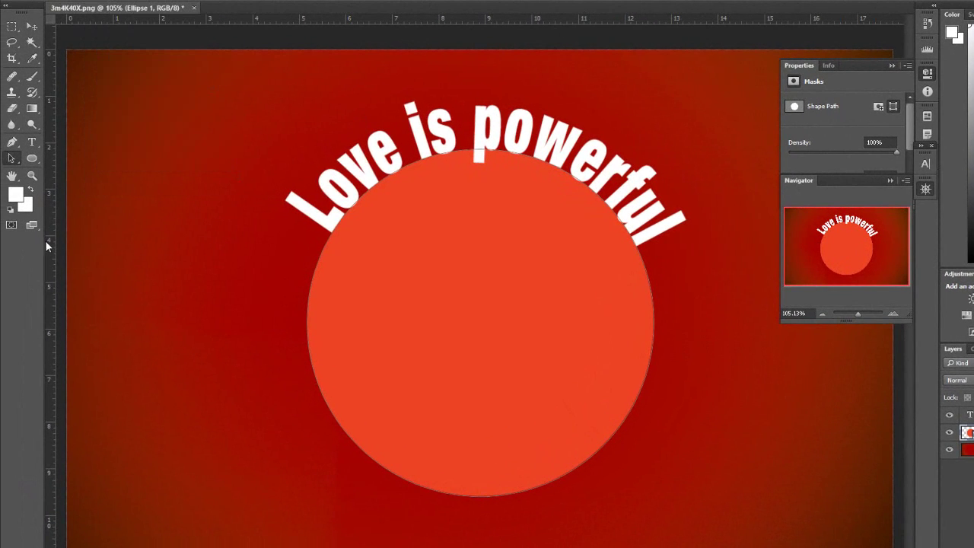
- Delete the curved text and circle layers so only Layer 0 remains
{"action": "left_click", "coordinate": [31, 26]}
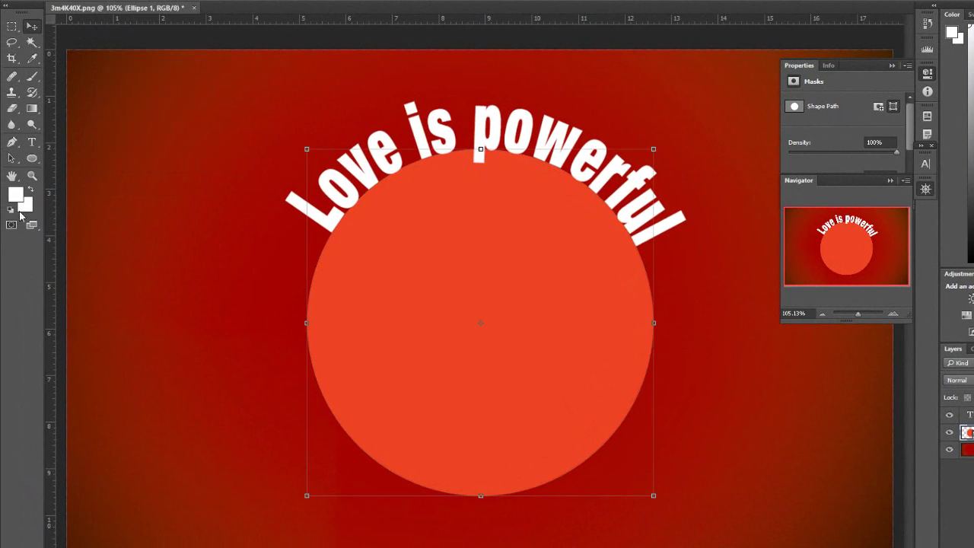
{"action": "left_click", "coordinate": [11, 160]}
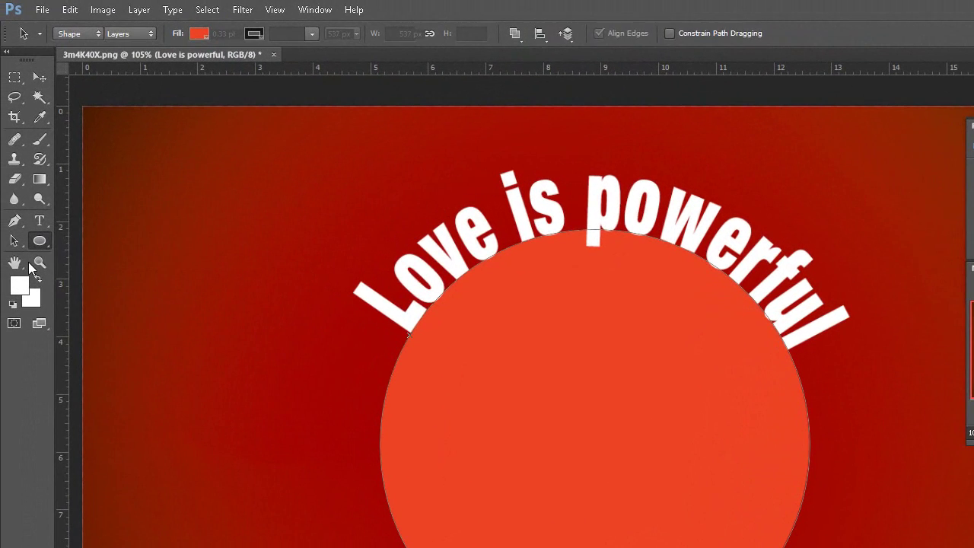
{"action": "right_click", "coordinate": [6, 168]}
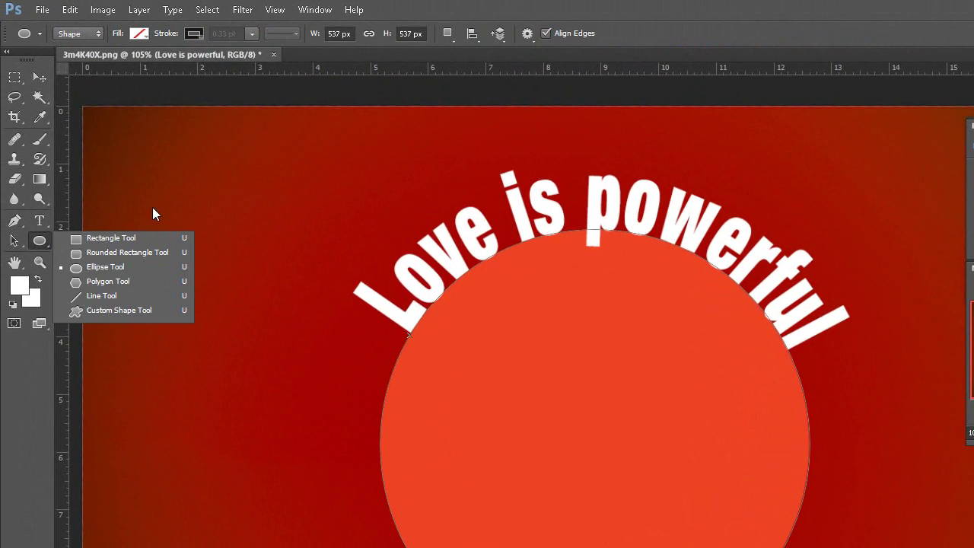
{"action": "key", "text": "Escape"}
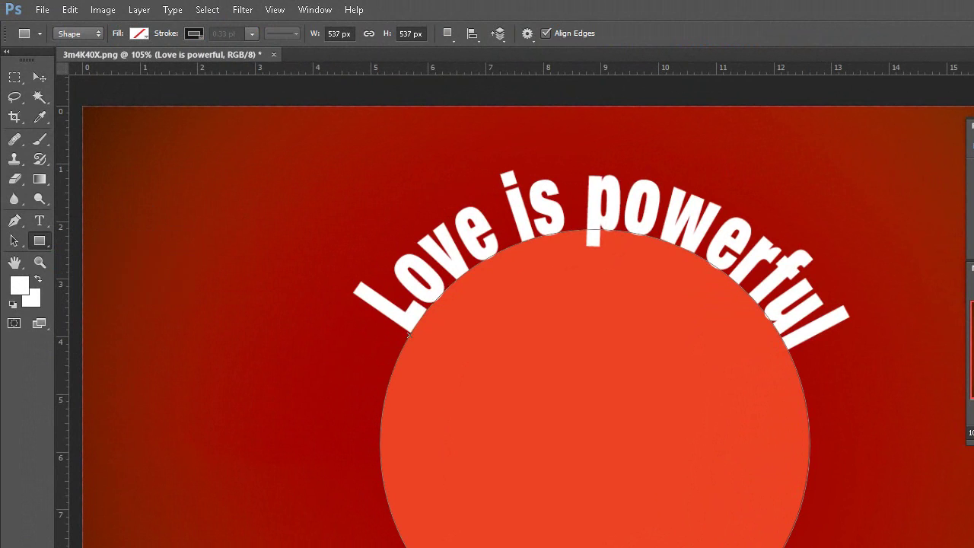
{"action": "left_click", "coordinate": [41, 78]}
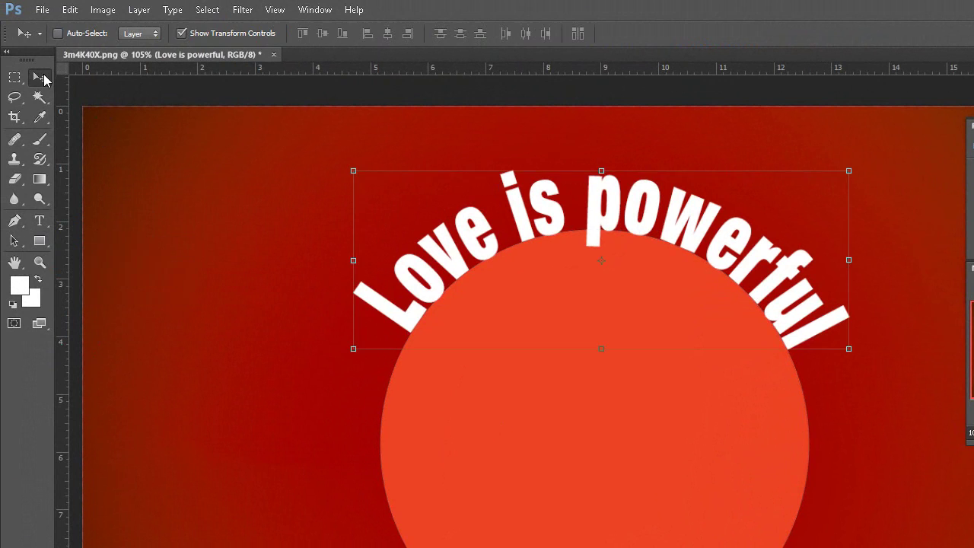
{"action": "key", "text": "Delete"}
{"action": "key", "text": "Delete"}
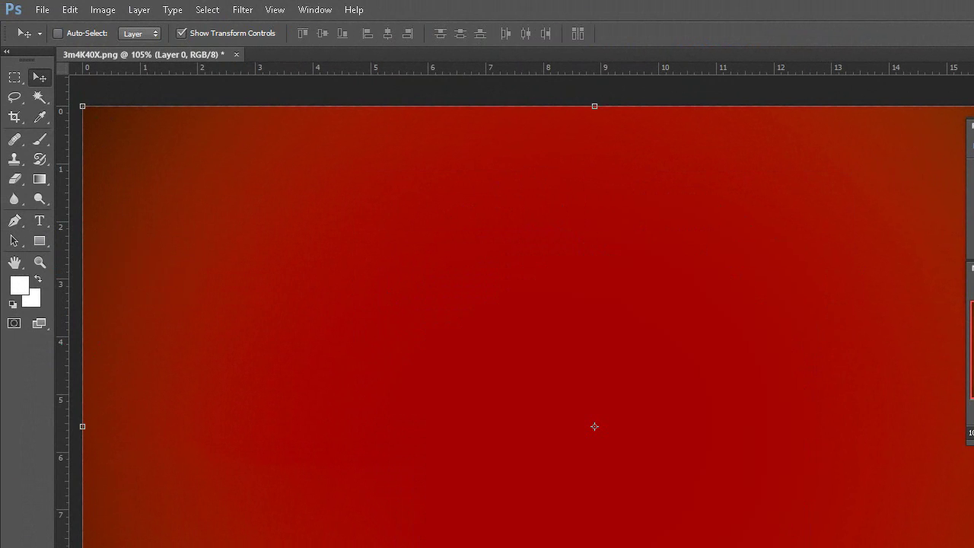
- Draw a test square with the Rectangle tool, then undo it
{"action": "left_click", "coordinate": [39, 241]}
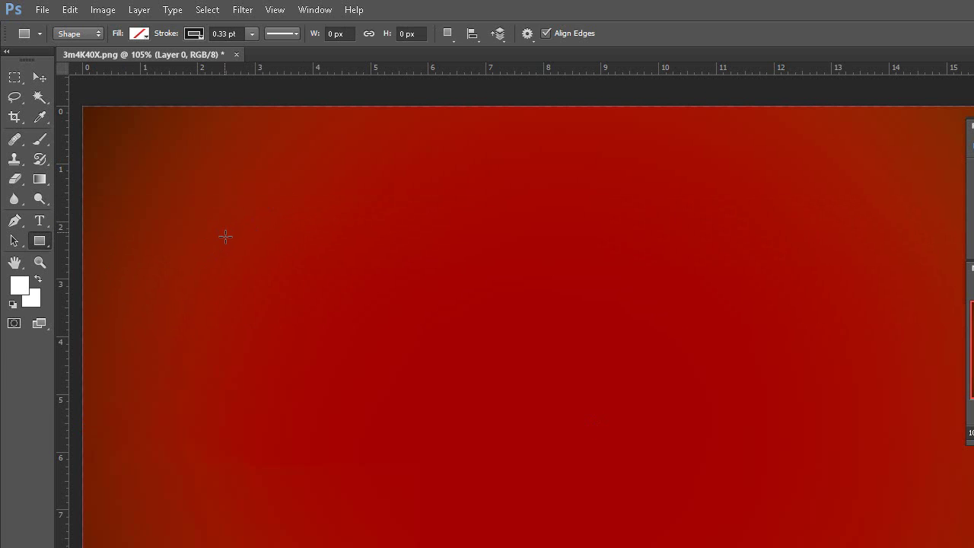
{"action": "mouse_move", "coordinate": [226, 202]}
{"action": "left_mouse_down"}
{"action": "mouse_move", "coordinate": [551, 439]}
{"action": "mouse_move", "coordinate": [384, 287]}
{"action": "left_mouse_up"}
{"action": "key", "text": "ctrl+z"}
- Set rectangle geometry to Unconstrained with From Center off, then test-draw and undo a rectangle
{"action": "left_click", "coordinate": [527, 35]}
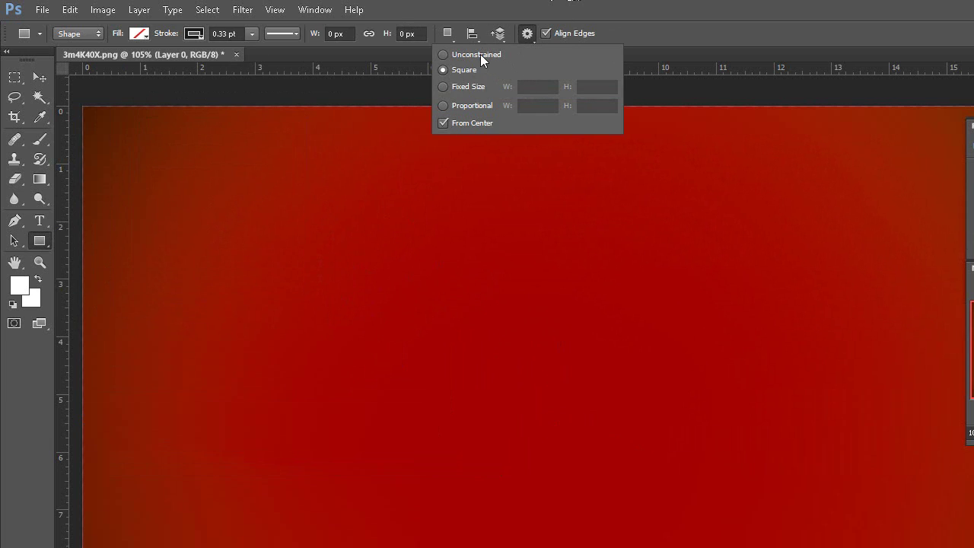
{"action": "left_click", "coordinate": [480, 54]}
{"action": "left_click", "coordinate": [443, 123]}
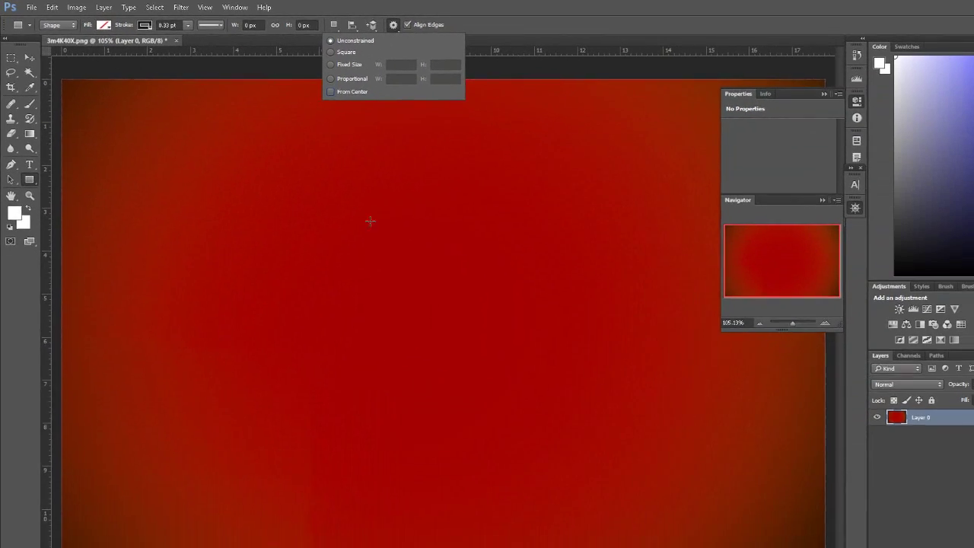
{"action": "left_click_drag", "start_coordinate": [348, 232], "coordinate": [533, 373]}
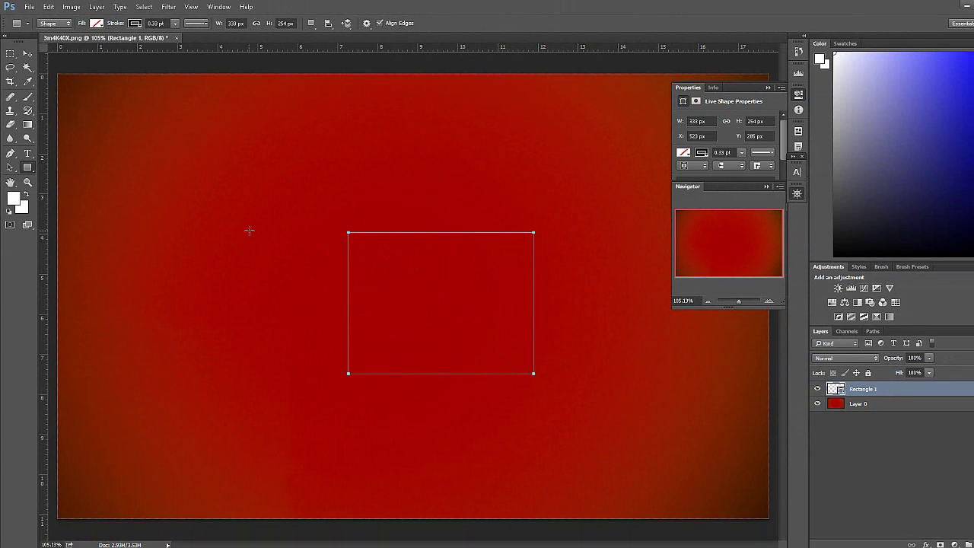
{"action": "key", "text": "ctrl+z"}
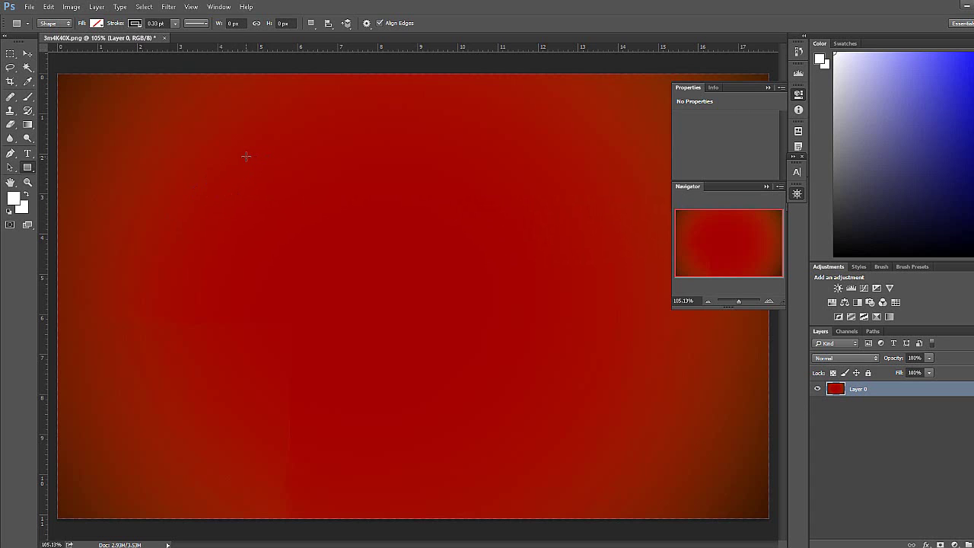
- Draw a 443 × 443 px square and fill it navy blue from the swatches
{"action": "left_click_drag", "start_coordinate": [246, 157], "coordinate": [561, 402]}
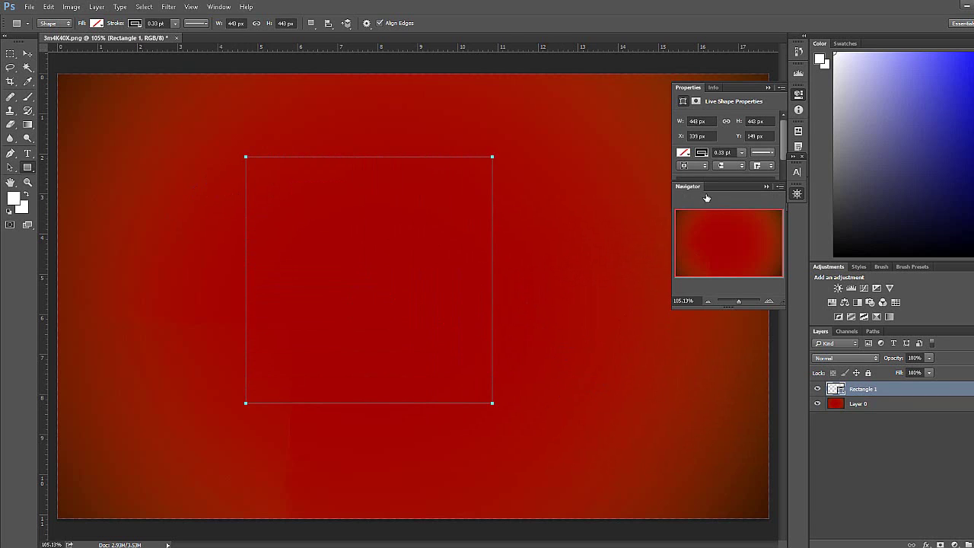
{"action": "left_click", "coordinate": [97, 23]}
{"action": "left_click", "coordinate": [109, 120]}
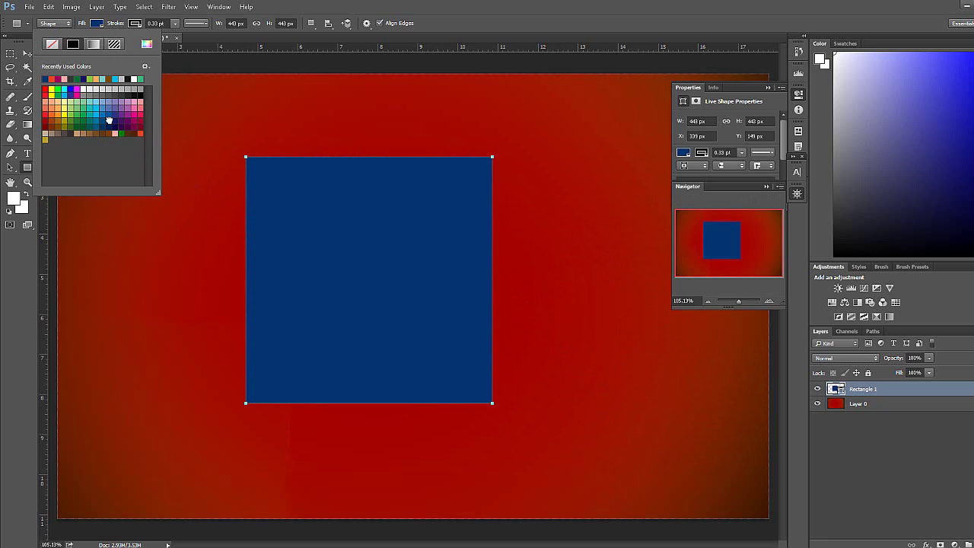
{"action": "left_click", "coordinate": [467, 5]}
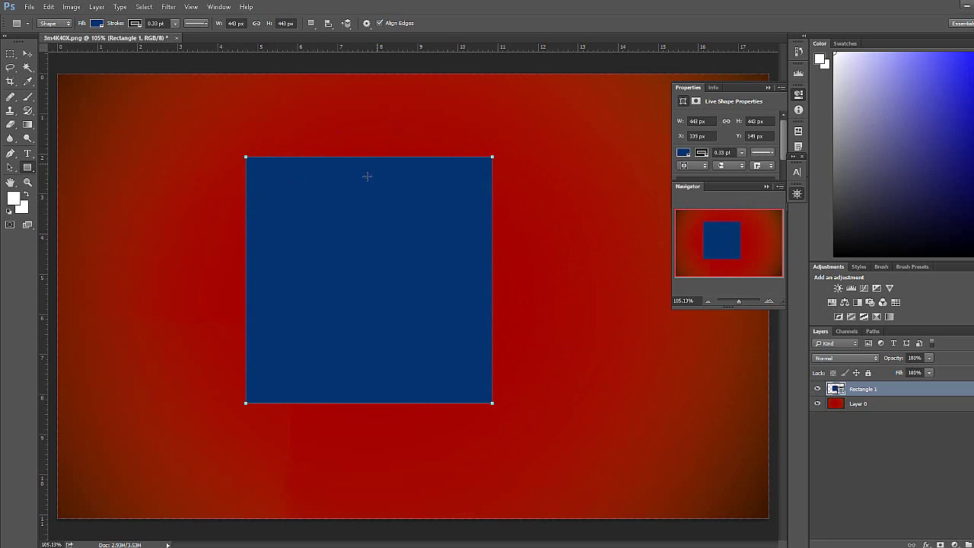
- Undo a stray second rectangle and reposition the navy square with Path Selection
{"action": "left_click_drag", "start_coordinate": [414, 205], "coordinate": [302, 259]}
{"action": "key", "text": "ctrl+z"}
{"action": "left_click", "coordinate": [10, 167]}
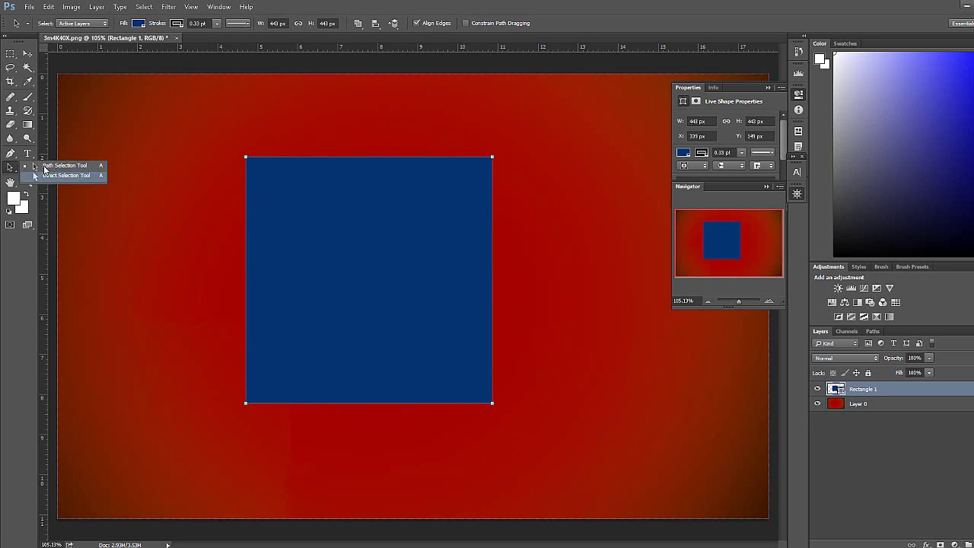
{"action": "left_click_drag", "start_coordinate": [332, 216], "coordinate": [362, 240]}
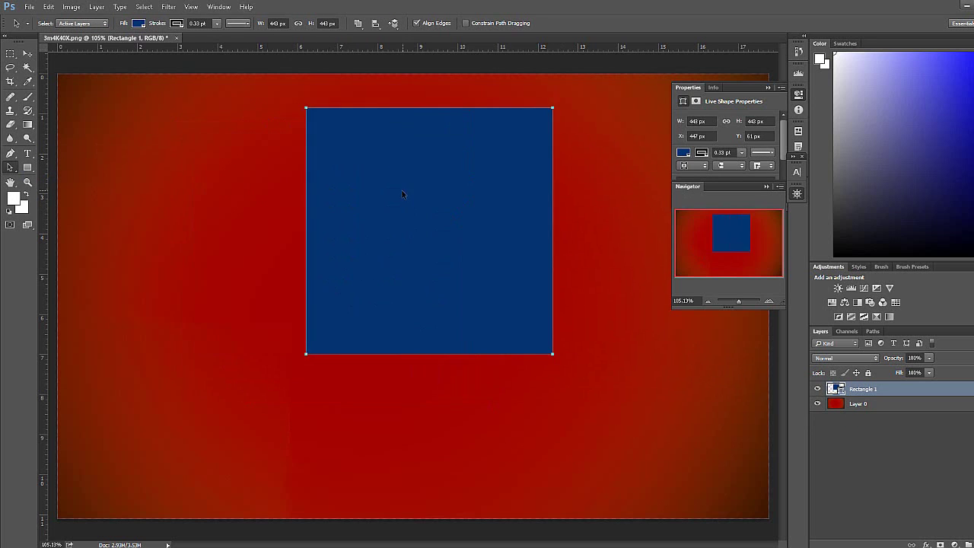
{"action": "left_click", "coordinate": [27, 167]}
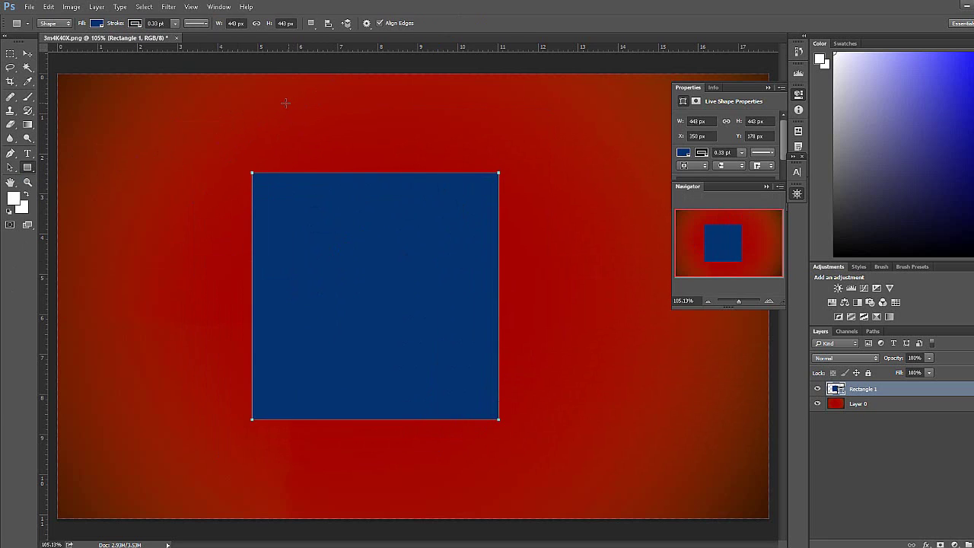
- Draw a tall overlapping rectangle, try Subtract Front Shape, then step back with Ctrl+Alt+Z
{"action": "left_click_drag", "start_coordinate": [287, 103], "coordinate": [455, 385]}
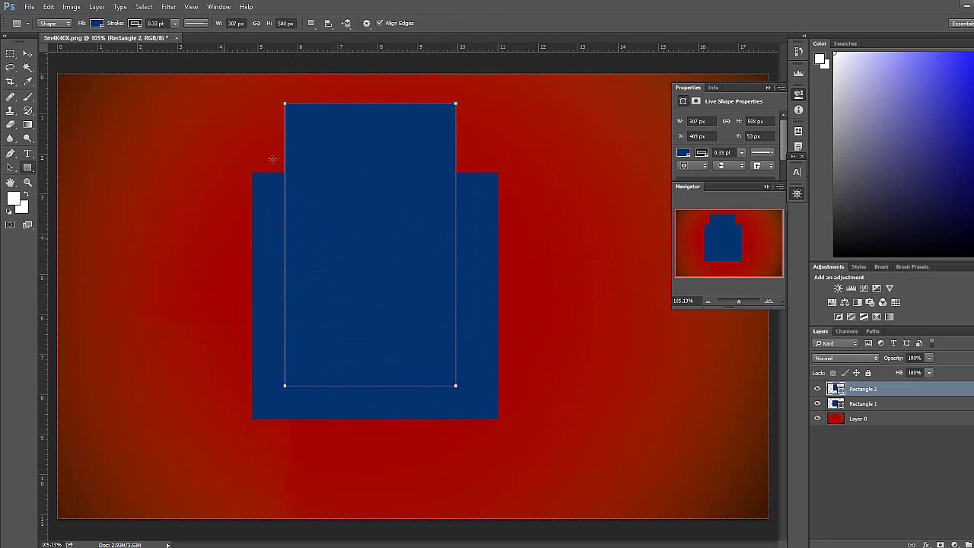
{"action": "left_click", "coordinate": [312, 23]}
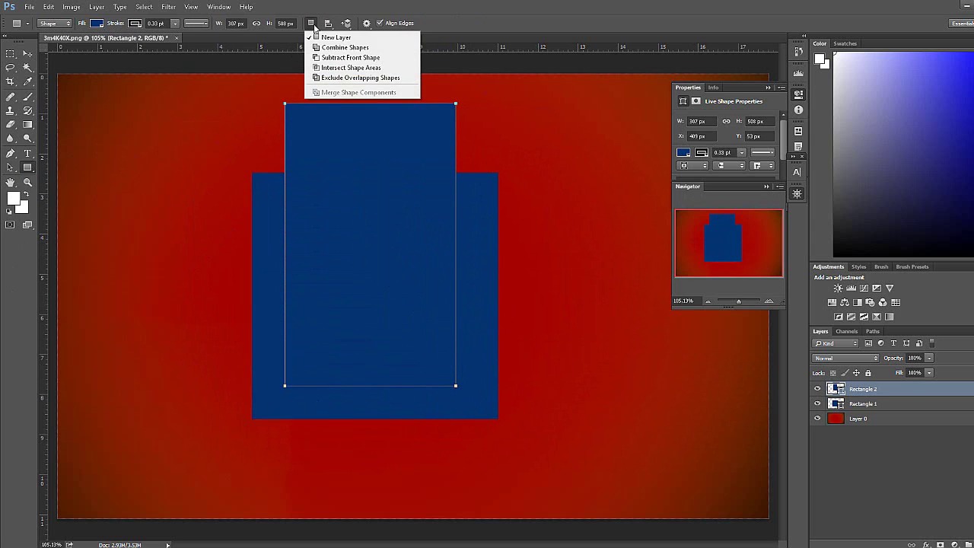
{"action": "left_click", "coordinate": [317, 58]}
{"action": "left_click", "coordinate": [311, 22]}
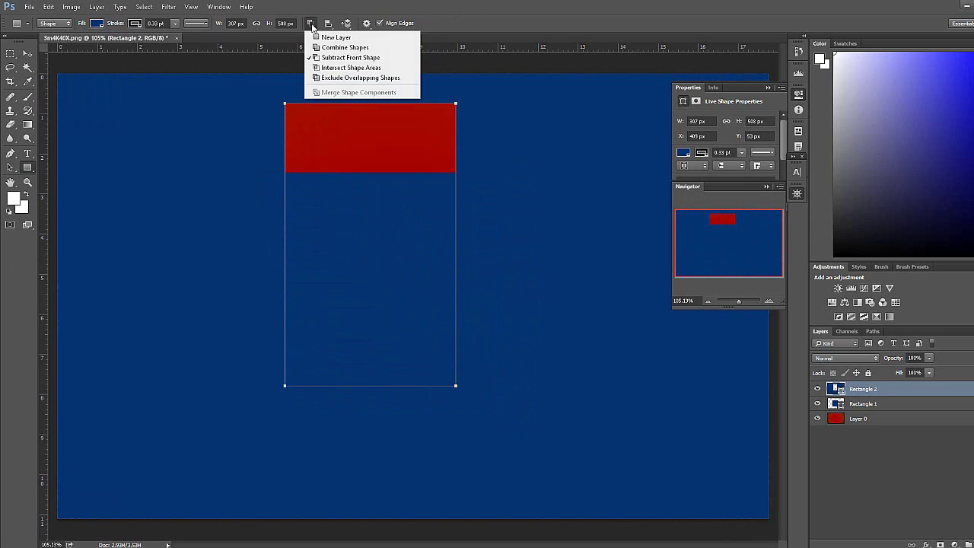
{"action": "key", "text": "ctrl+alt+z"}
{"action": "key", "text": "ctrl+alt+z"}
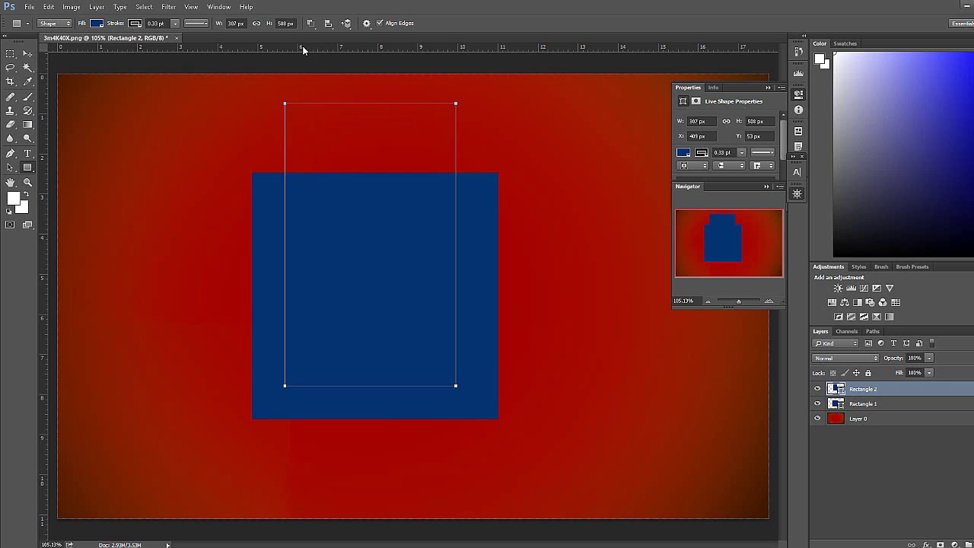
{"action": "key", "text": "ctrl+alt+z"}
{"action": "key", "text": "ctrl+alt+z"}
{"action": "key", "text": "ctrl+alt+z"}
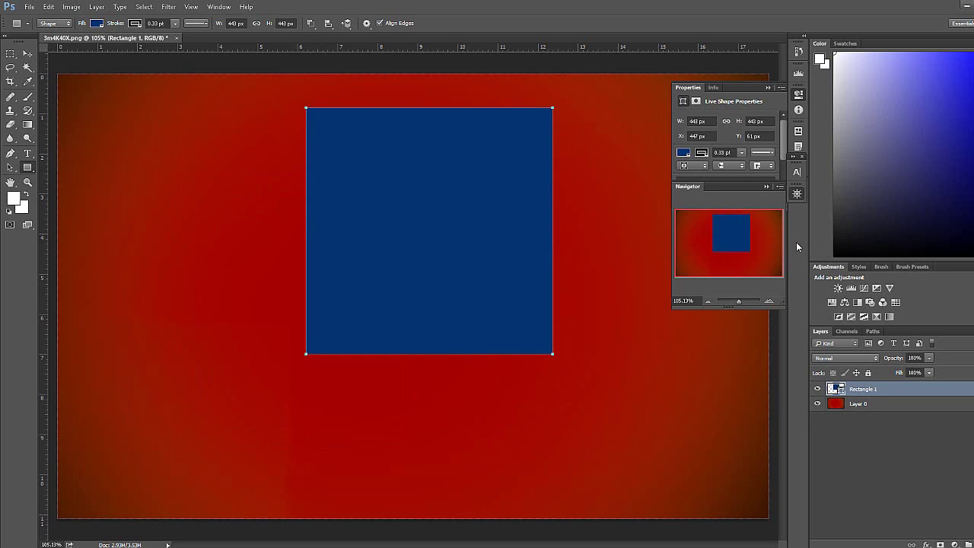
{"action": "key", "text": "ctrl+alt+z"}
{"action": "key", "text": "ctrl+alt+z"}
{"action": "key", "text": "ctrl+alt+z"}
{"action": "key", "text": "ctrl+alt+z"}
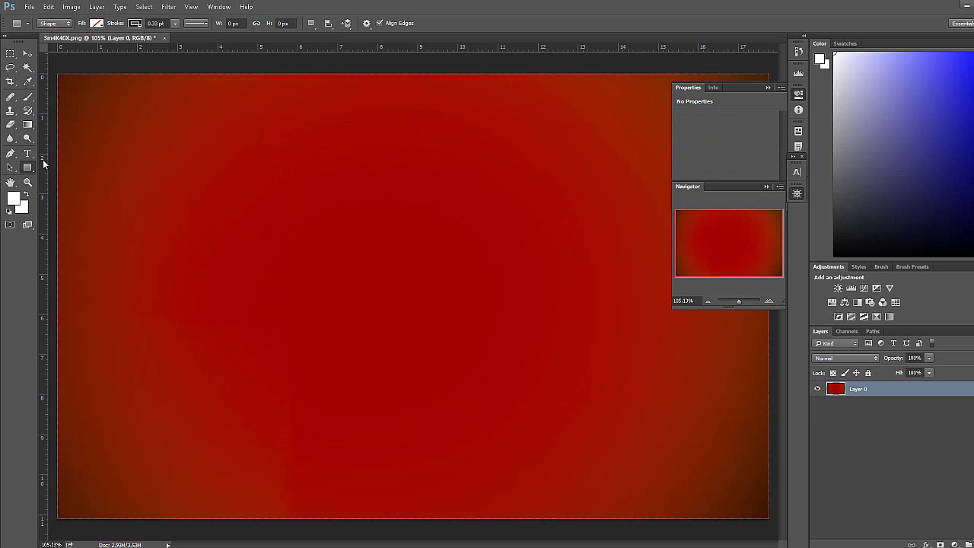
- Draw two overlapping rectangles and fill them dark navy blue
{"action": "left_click_drag", "start_coordinate": [281, 158], "coordinate": [546, 392]}
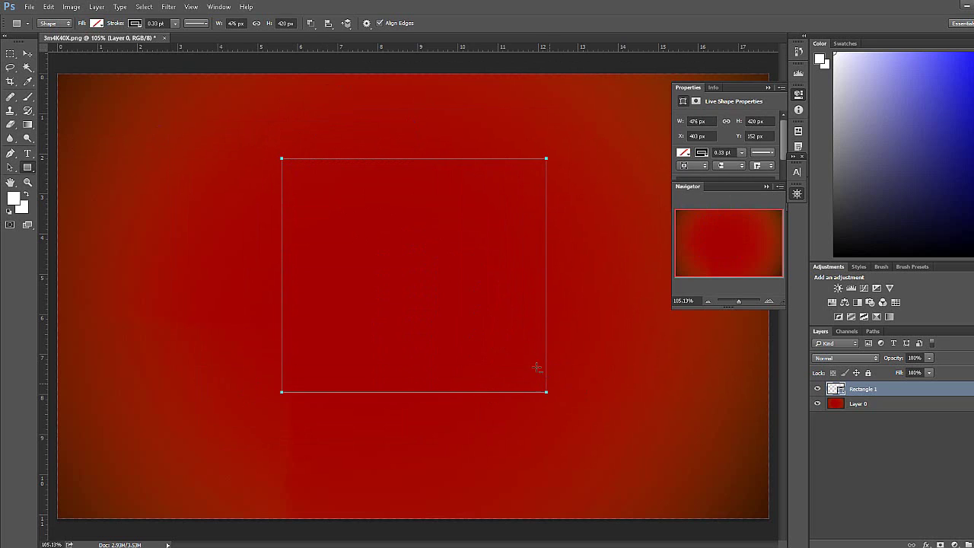
{"action": "left_click_drag", "start_coordinate": [200, 136], "coordinate": [418, 343]}
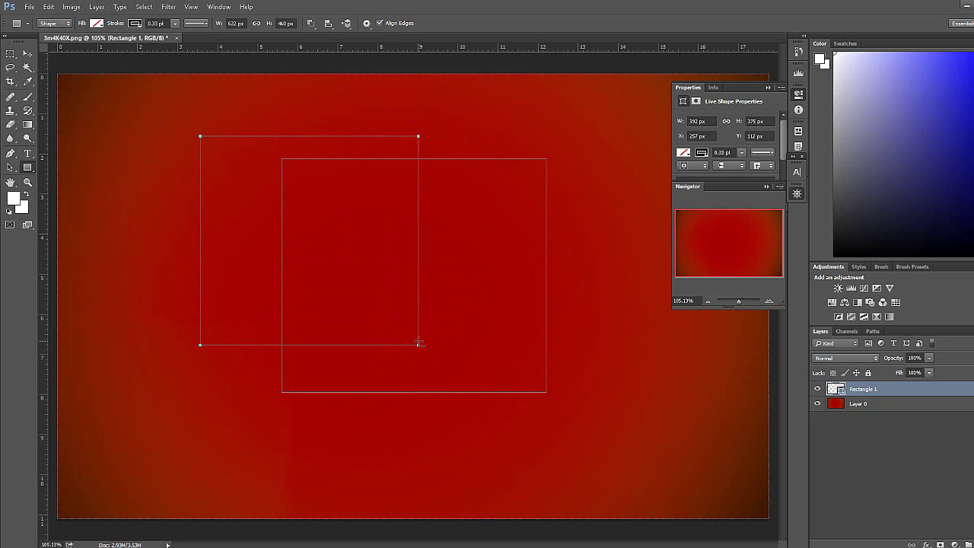
{"action": "left_click", "coordinate": [99, 24]}
{"action": "left_click", "coordinate": [113, 123]}
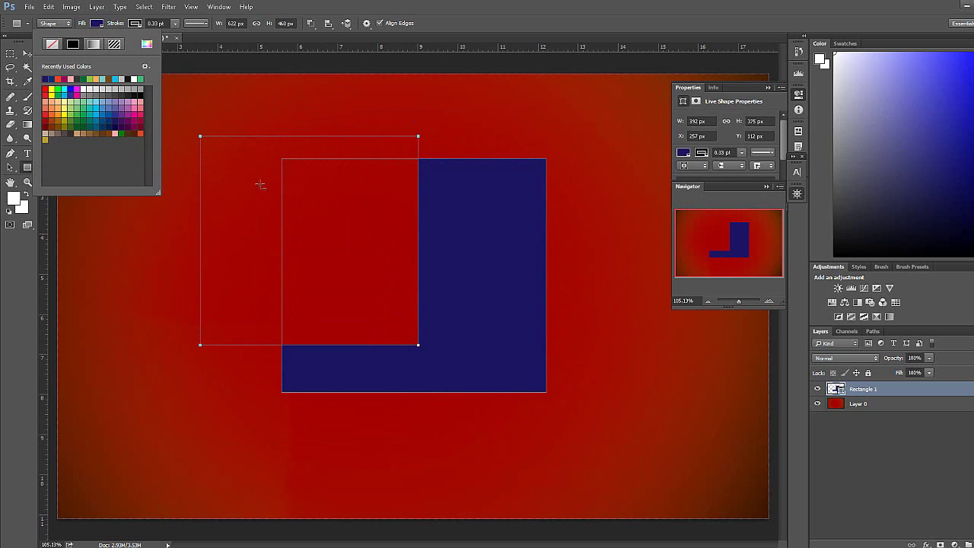
{"action": "key", "text": "Return"}
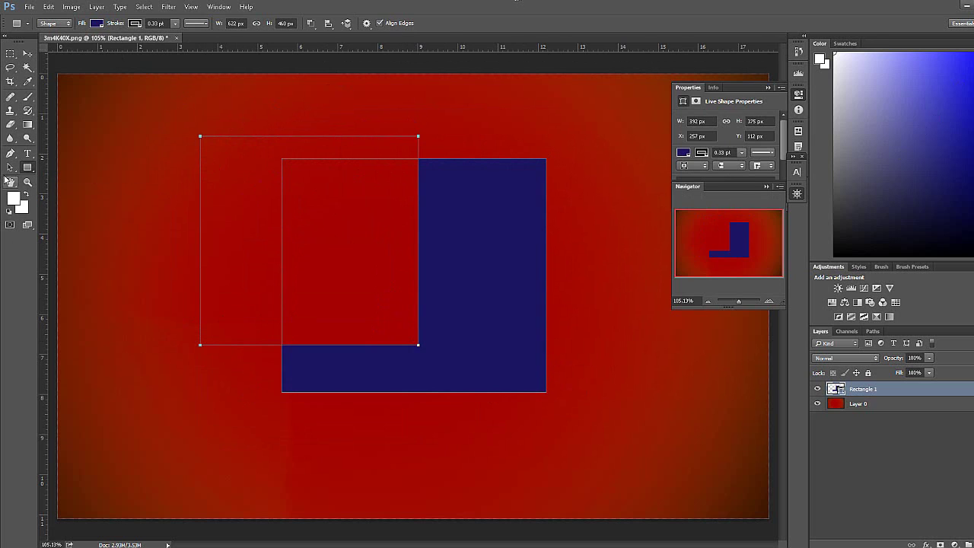
- Apply Intersect Shape Areas and move one rectangle to X 555 px, Y 126 px
{"action": "left_click", "coordinate": [10, 167]}
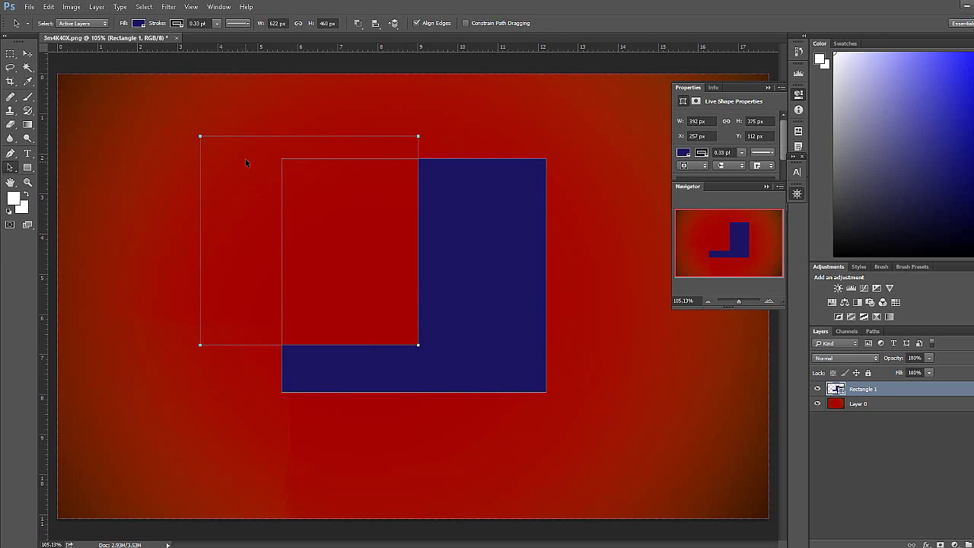
{"action": "left_click_drag", "start_coordinate": [245, 162], "coordinate": [219, 158]}
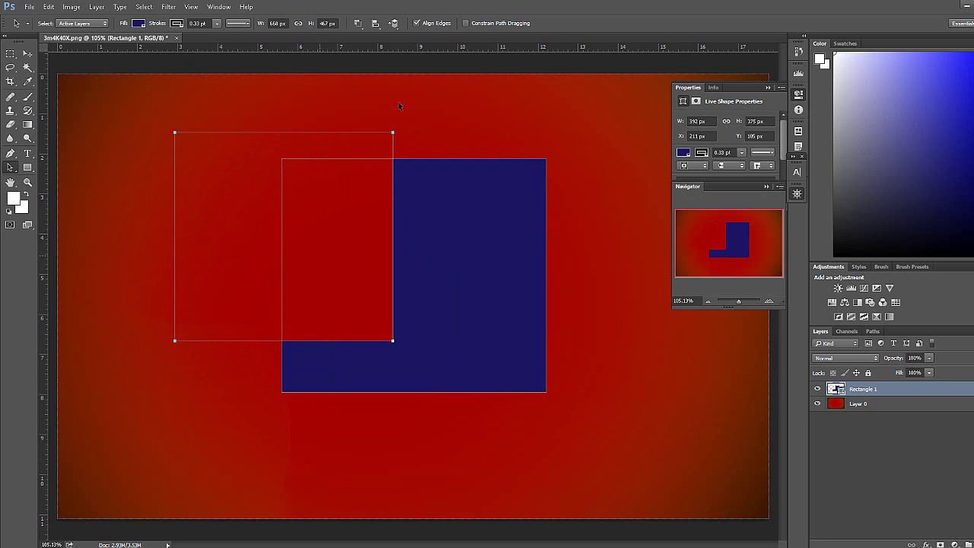
{"action": "left_click", "coordinate": [357, 23]}
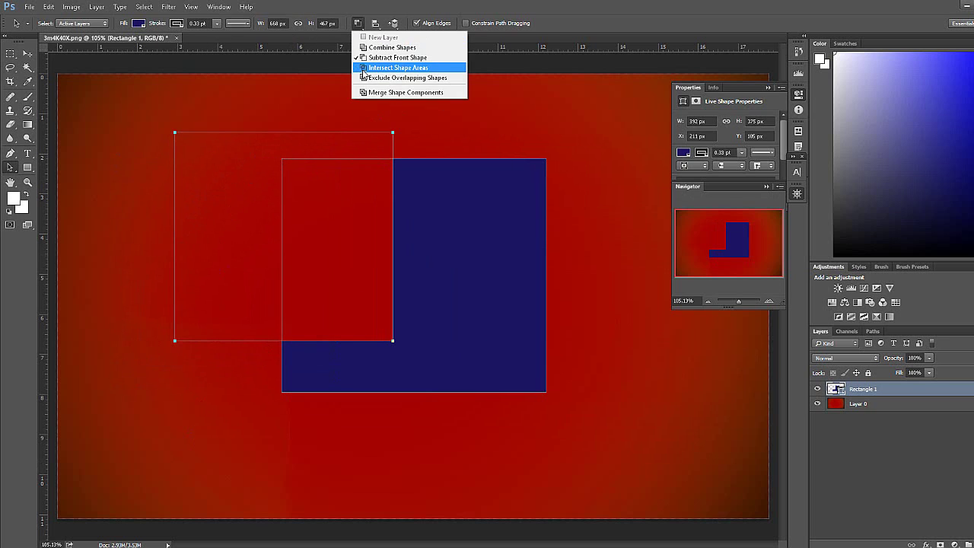
{"action": "left_click", "coordinate": [396, 68]}
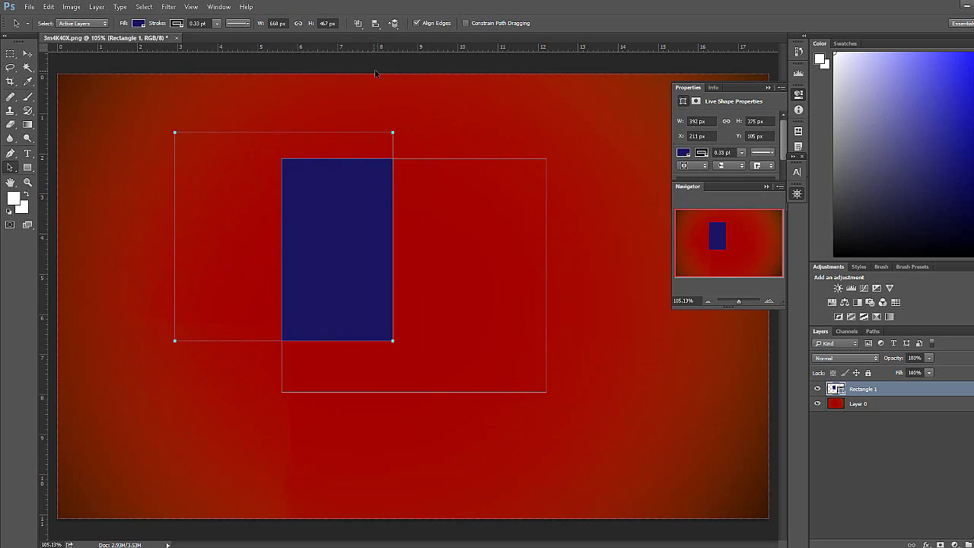
{"action": "left_click_drag", "start_coordinate": [192, 223], "coordinate": [426, 242]}
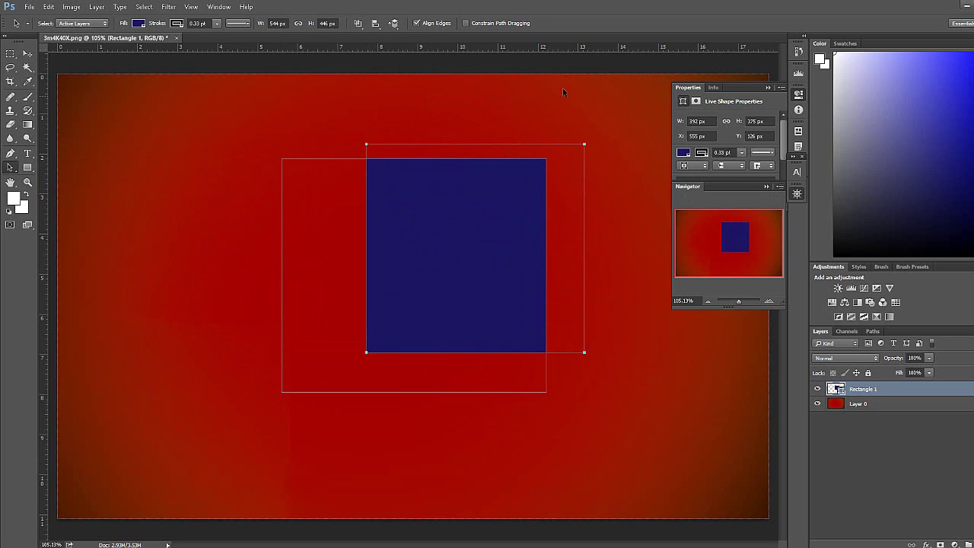
{"action": "left_click", "coordinate": [27, 168]}
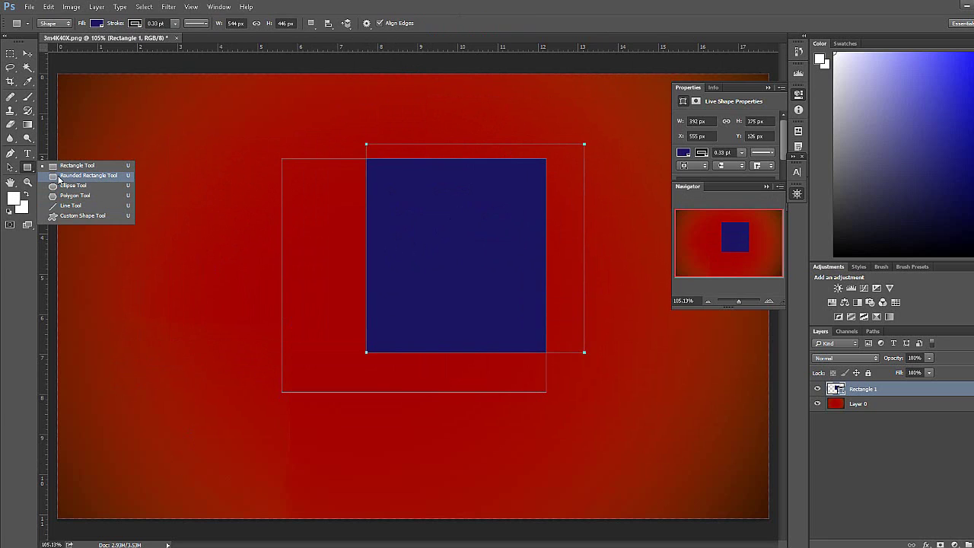
- Pick the Rounded Rectangle Tool and undo away the Rectangle 1 layer
{"action": "left_click", "coordinate": [84, 175]}
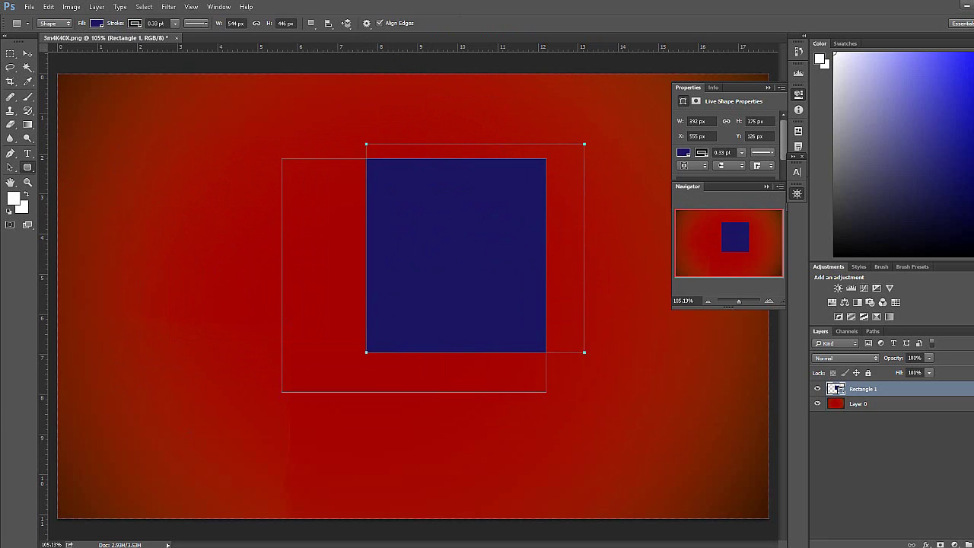
{"action": "key", "text": "ctrl+z"}
{"action": "key", "text": "ctrl+alt+z"}
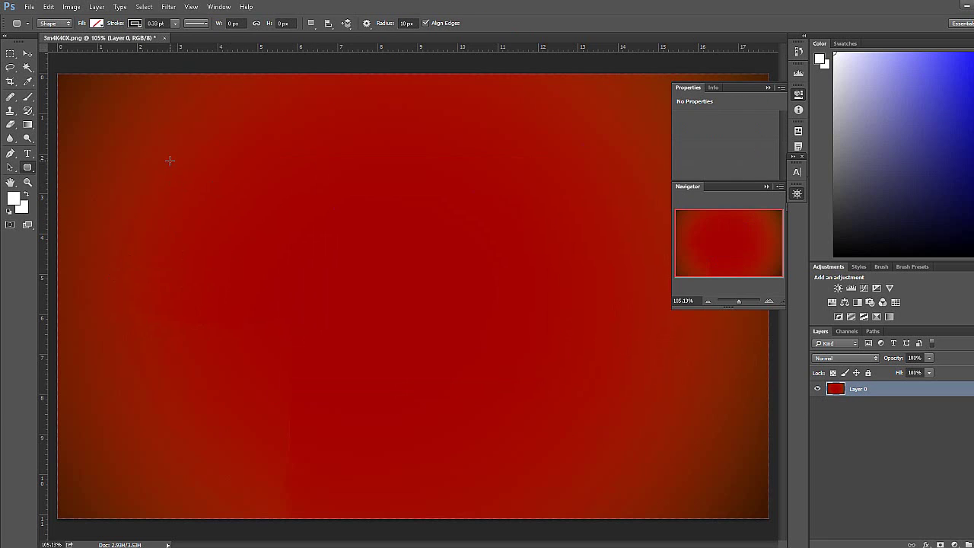
- Draw a 708 × 485 px dark blue rounded rectangle with 10 px corners, then delete it
{"action": "left_click_drag", "start_coordinate": [169, 161], "coordinate": [563, 430]}
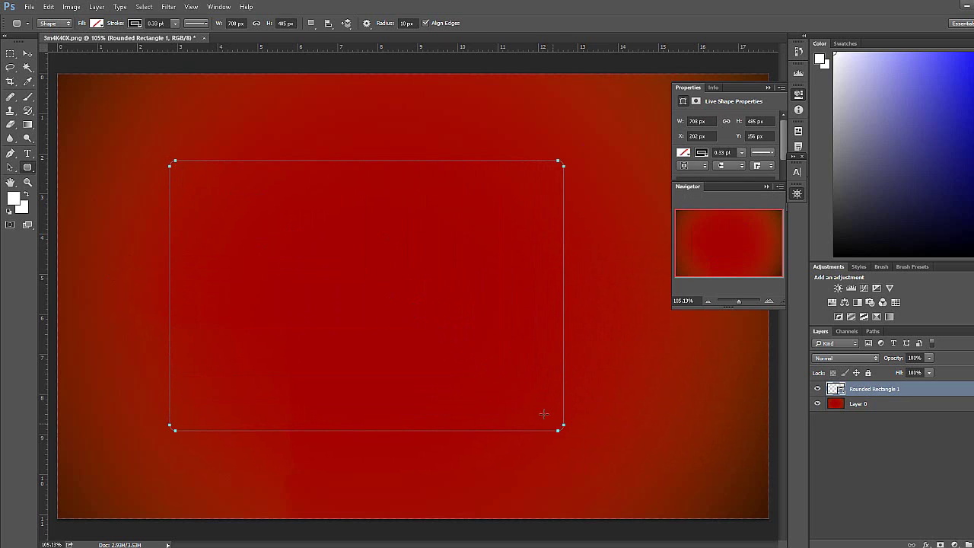
{"action": "left_click", "coordinate": [97, 23]}
{"action": "left_click", "coordinate": [109, 111]}
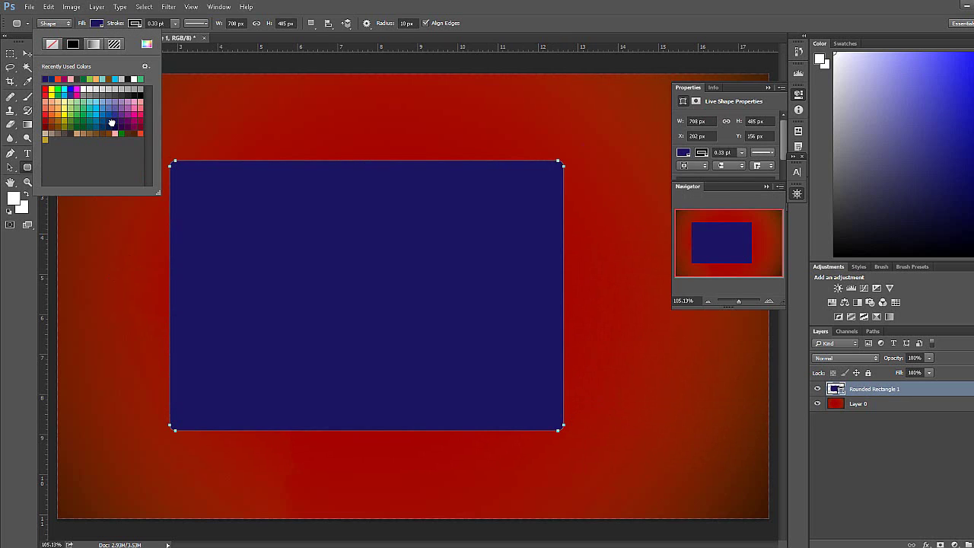
{"action": "left_click", "coordinate": [159, 99]}
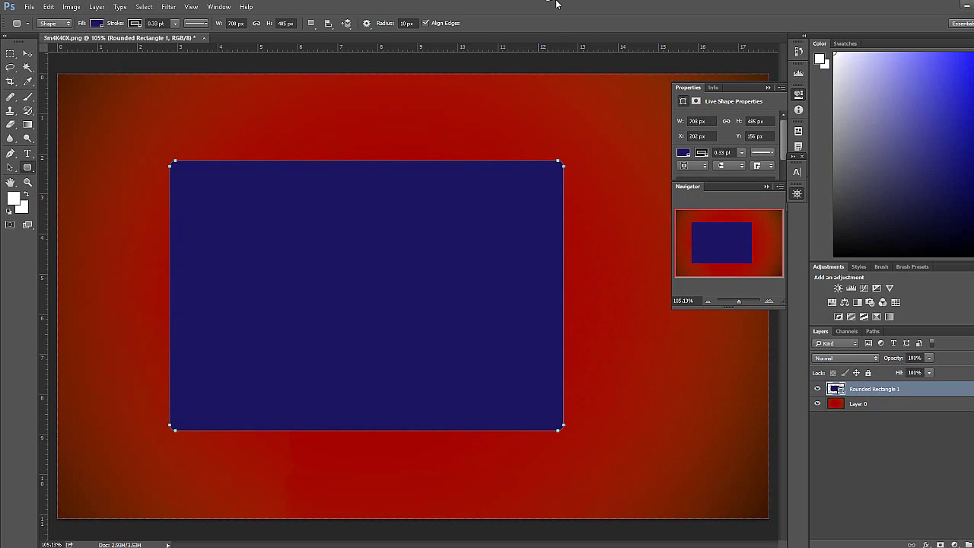
{"action": "left_click", "coordinate": [10, 54]}
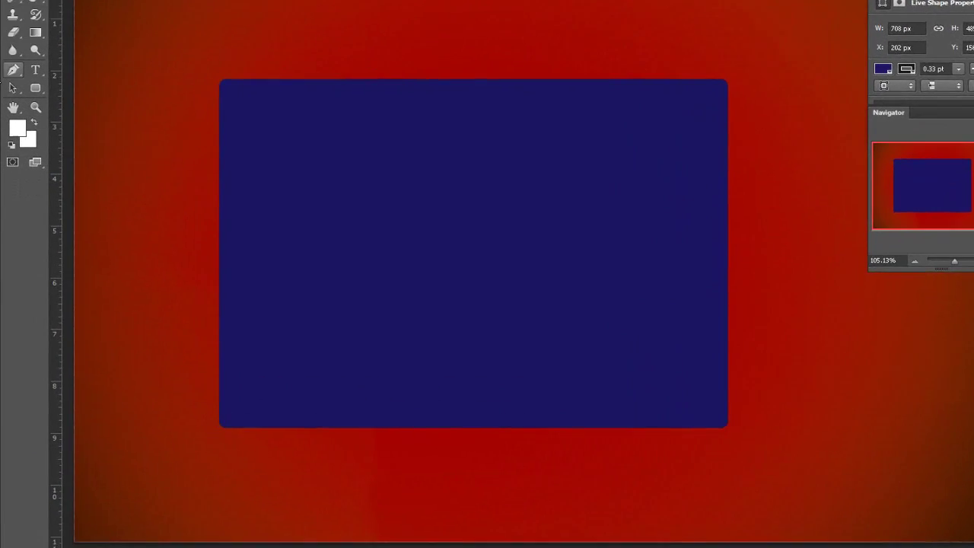
{"action": "left_click", "coordinate": [14, 48]}
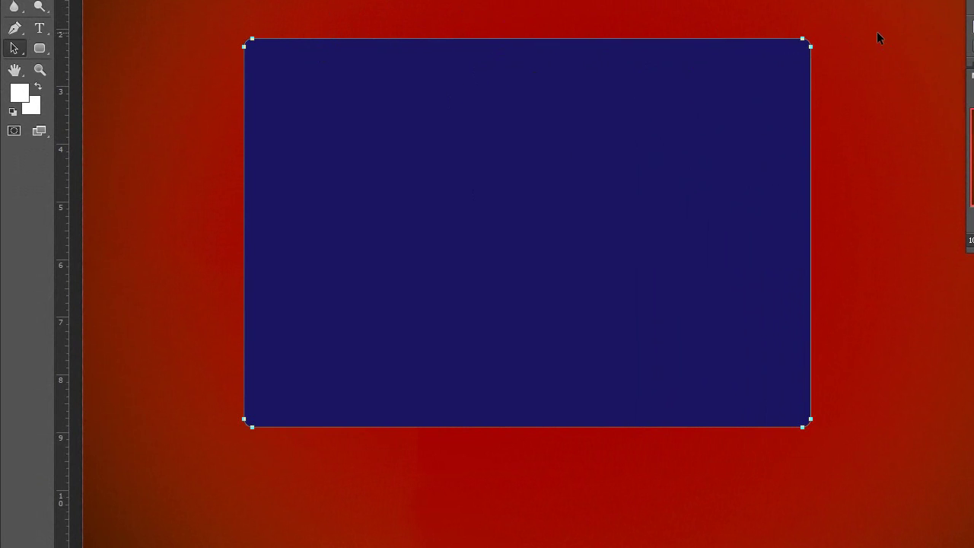
{"action": "key", "text": "Delete"}
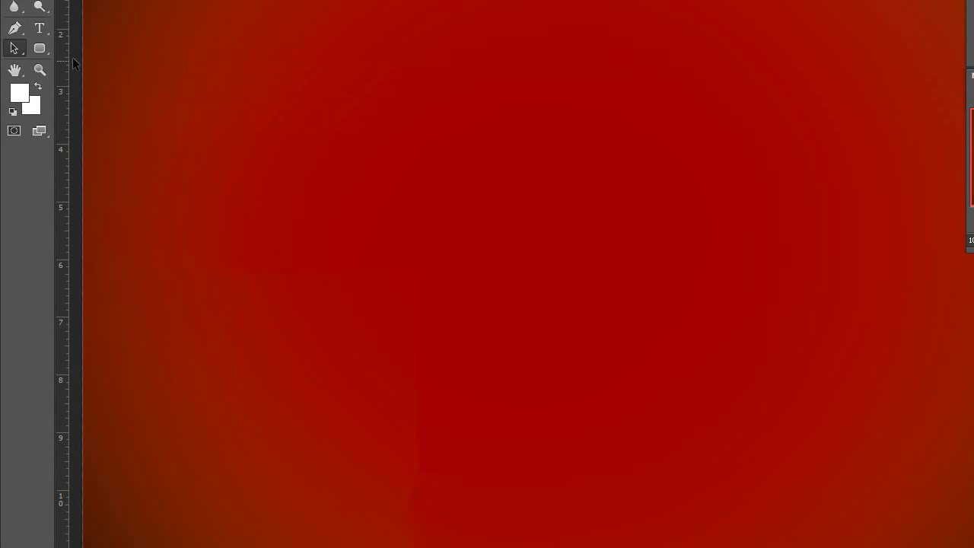
- Draw a 788 × 556 px rounded rectangle and fill it navy blue
{"action": "left_click", "coordinate": [40, 48]}
{"action": "left_click_drag", "start_coordinate": [274, 16], "coordinate": [764, 415]}
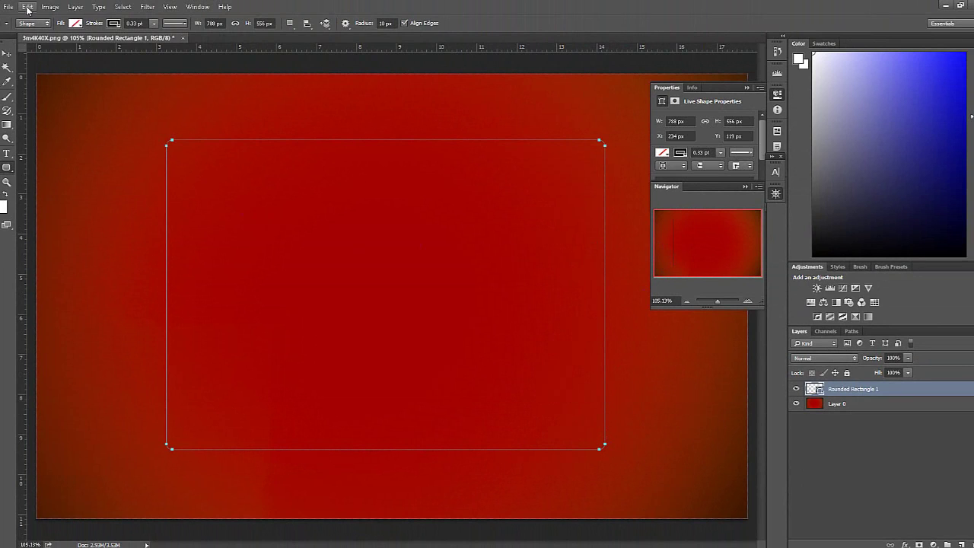
{"action": "left_click", "coordinate": [77, 23]}
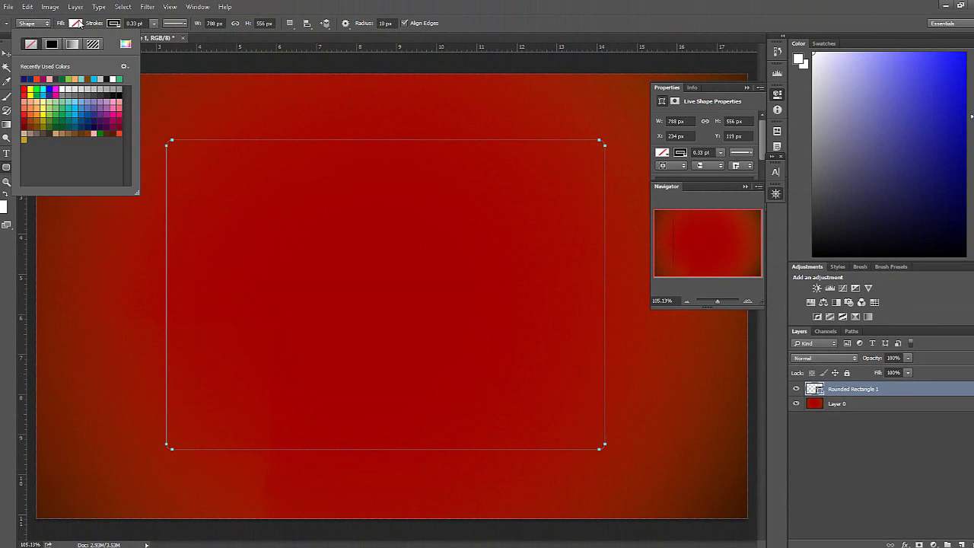
{"action": "left_click", "coordinate": [95, 114]}
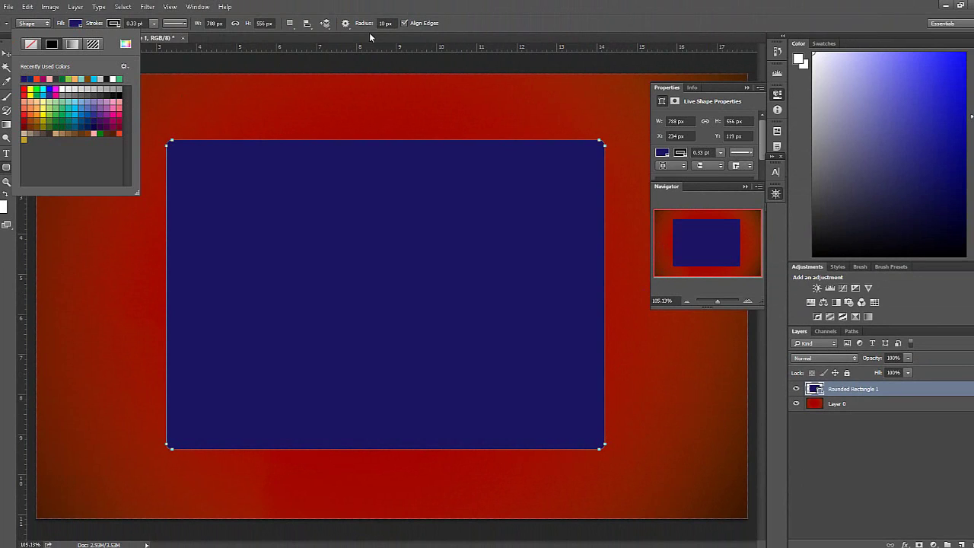
- Set the corner radius to 50 px, create a rounded rectangle from the dialog, then undo it
{"action": "left_click", "coordinate": [387, 23]}
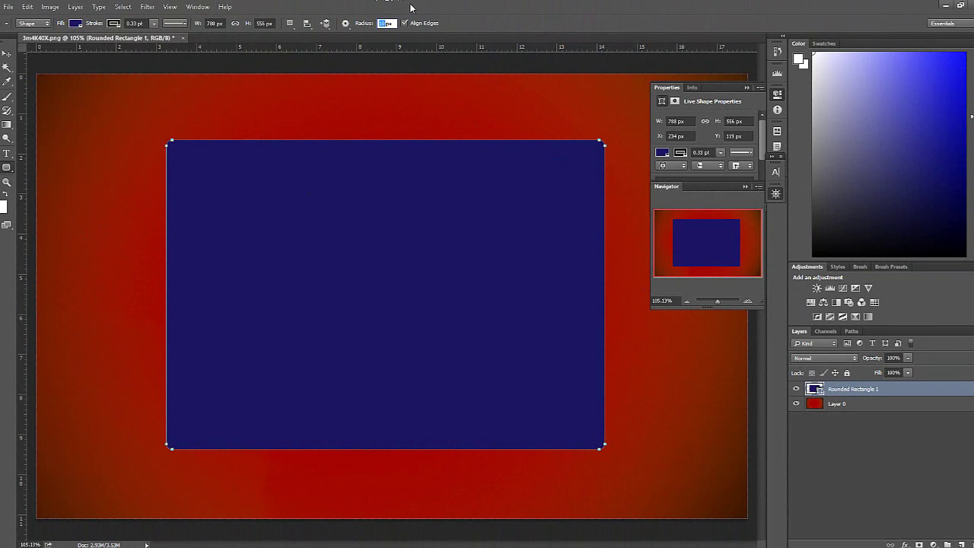
{"action": "type", "text": "5"}
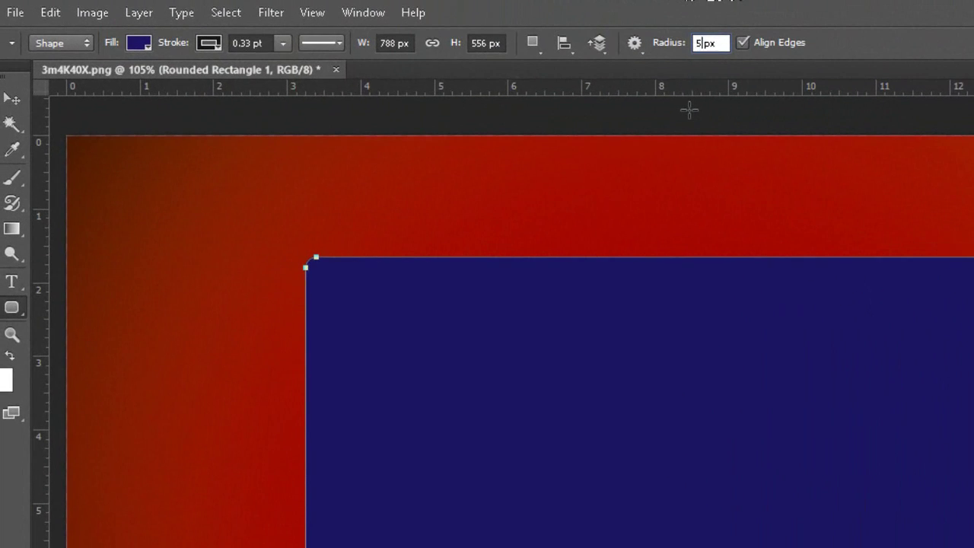
{"action": "type", "text": "0"}
{"action": "left_click", "coordinate": [842, 354]}
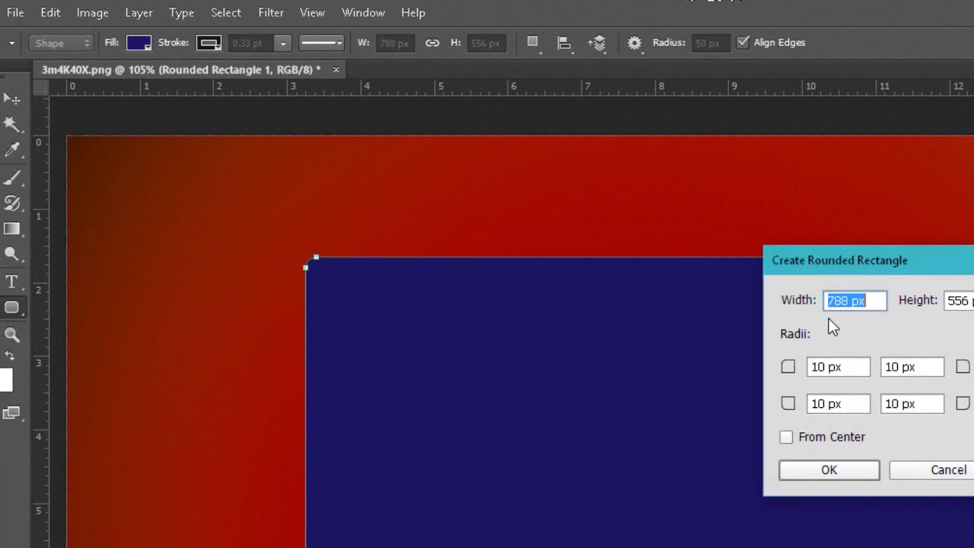
{"action": "left_click", "coordinate": [829, 470]}
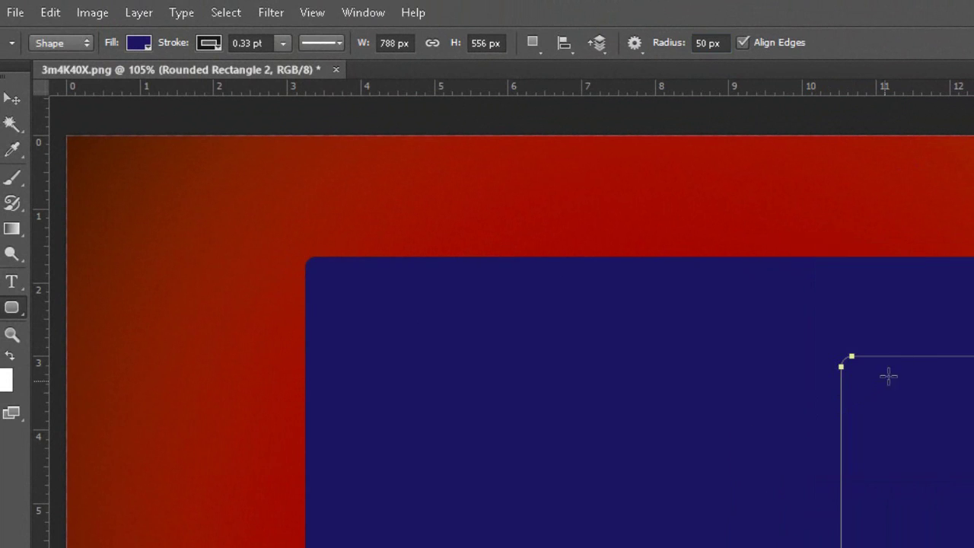
{"action": "key", "text": "ctrl+alt+z"}
{"action": "key", "text": "ctrl+alt+z"}
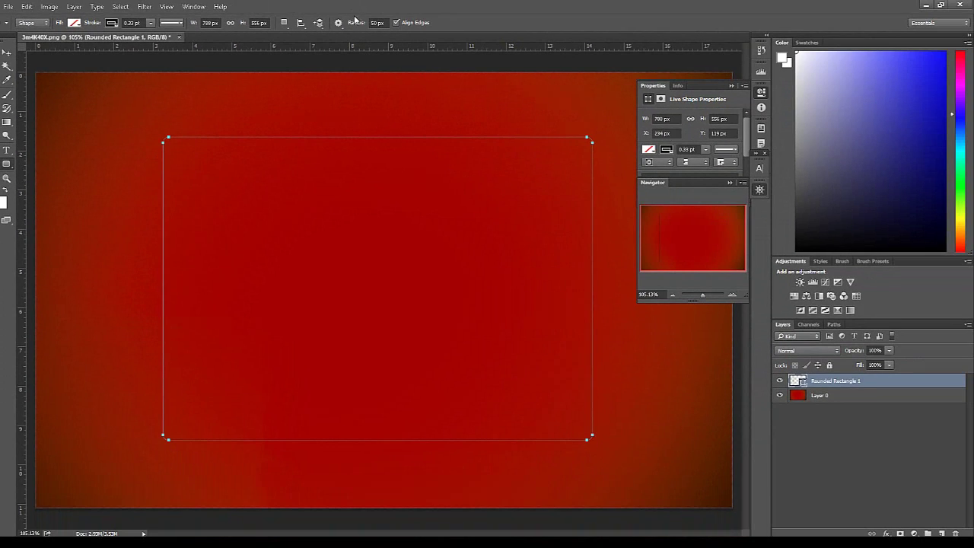
- Remove the outline shape, switch the fill to cyan, and test-draw a 50 px-radius rounded rectangle
{"action": "key", "text": "ctrl+alt+z"}
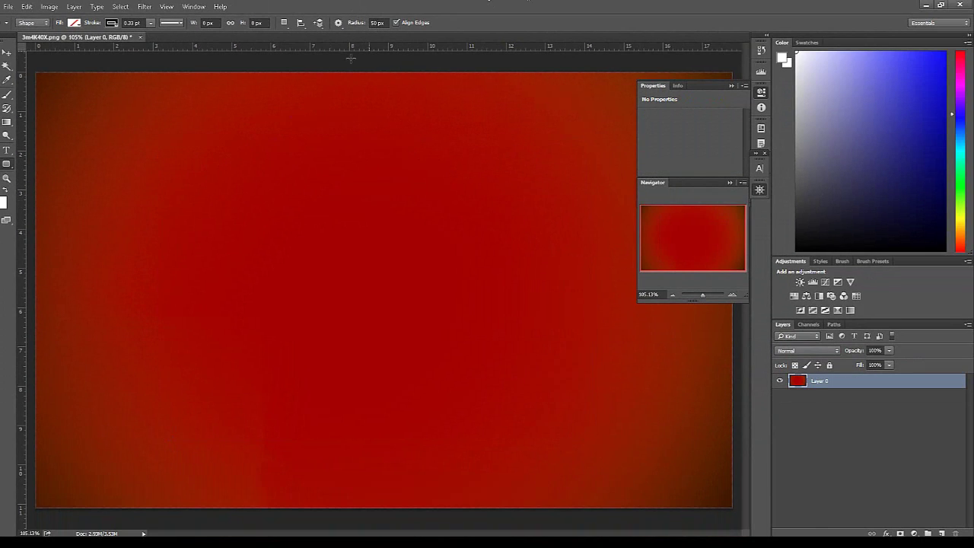
{"action": "left_click", "coordinate": [74, 23]}
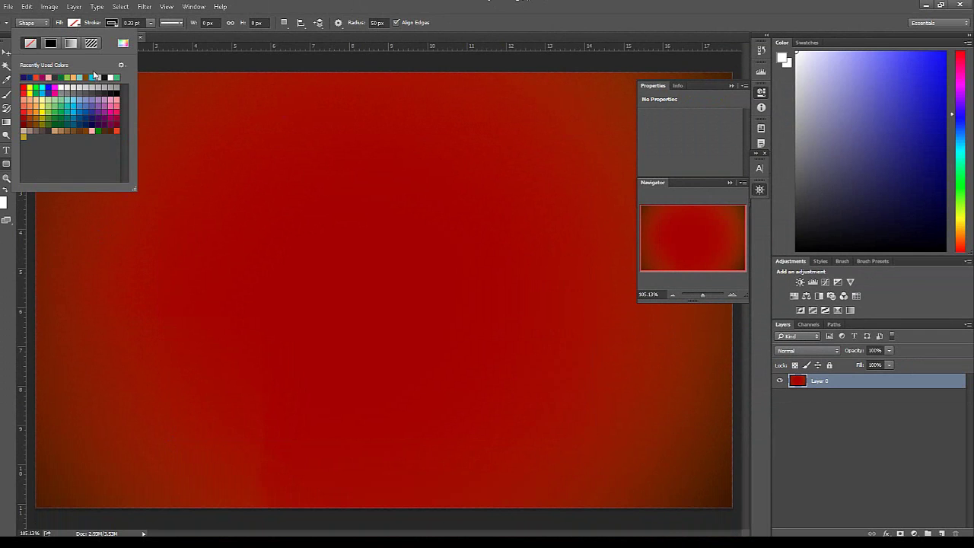
{"action": "left_click", "coordinate": [79, 99]}
{"action": "left_click", "coordinate": [381, 5]}
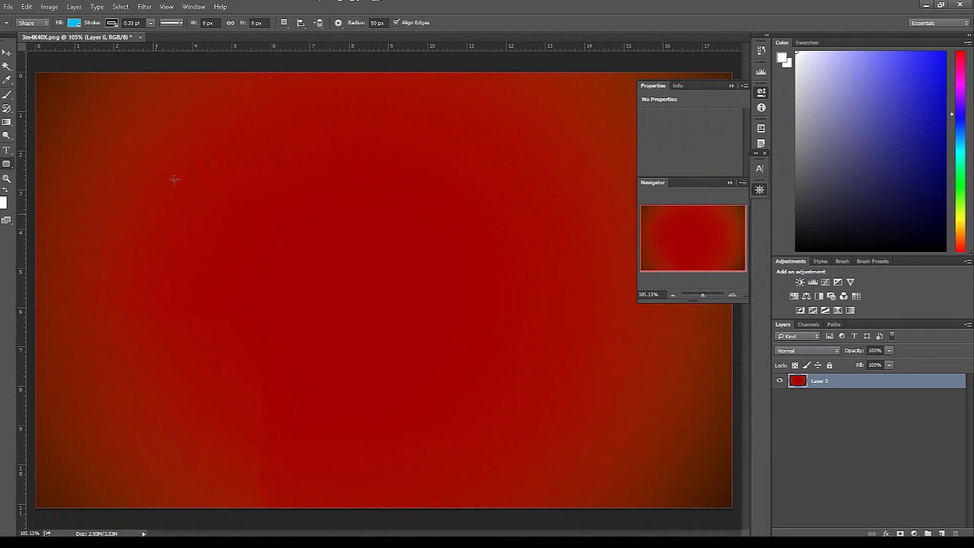
{"action": "left_click_drag", "start_coordinate": [187, 141], "coordinate": [583, 412]}
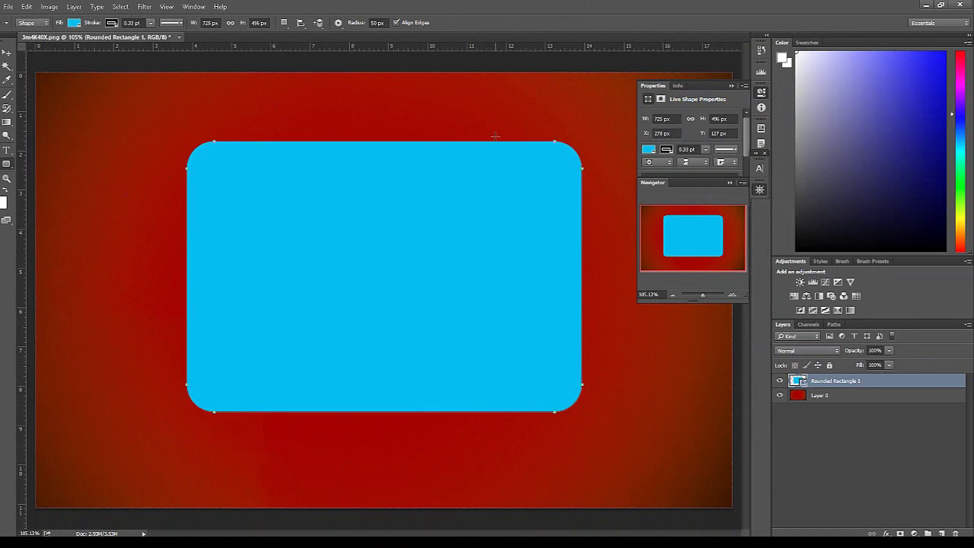
{"action": "key", "text": "ctrl+z"}
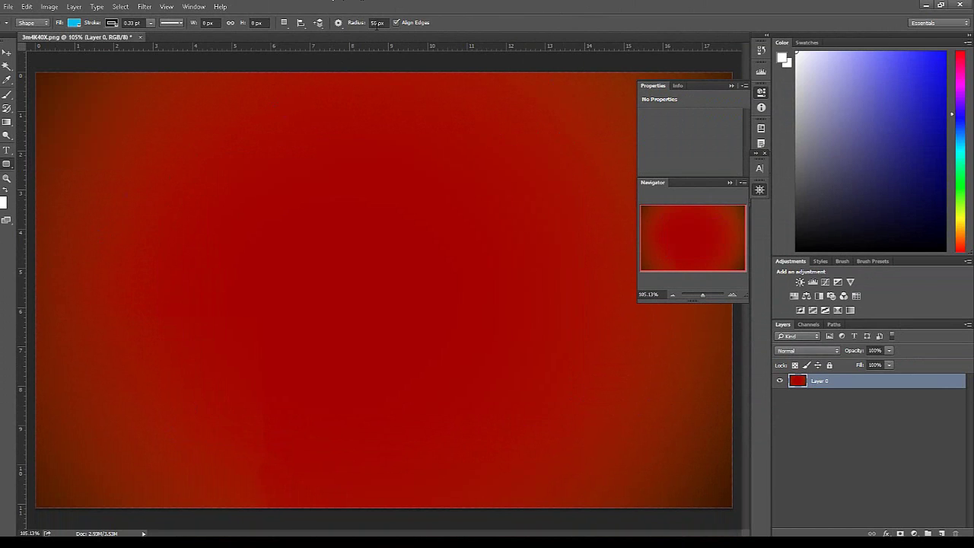
- Test a cyan rounded rectangle at 200 px corner radius, then undo it
{"action": "double_click", "coordinate": [377, 23]}
{"action": "type", "text": "200"}
{"action": "left_click_drag", "start_coordinate": [207, 135], "coordinate": [531, 461]}
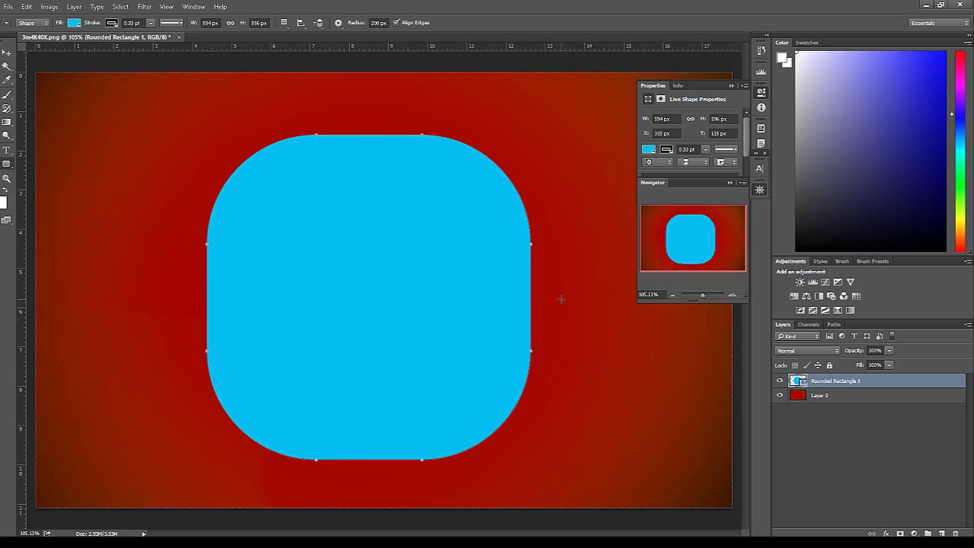
{"action": "key", "text": "ctrl+z"}
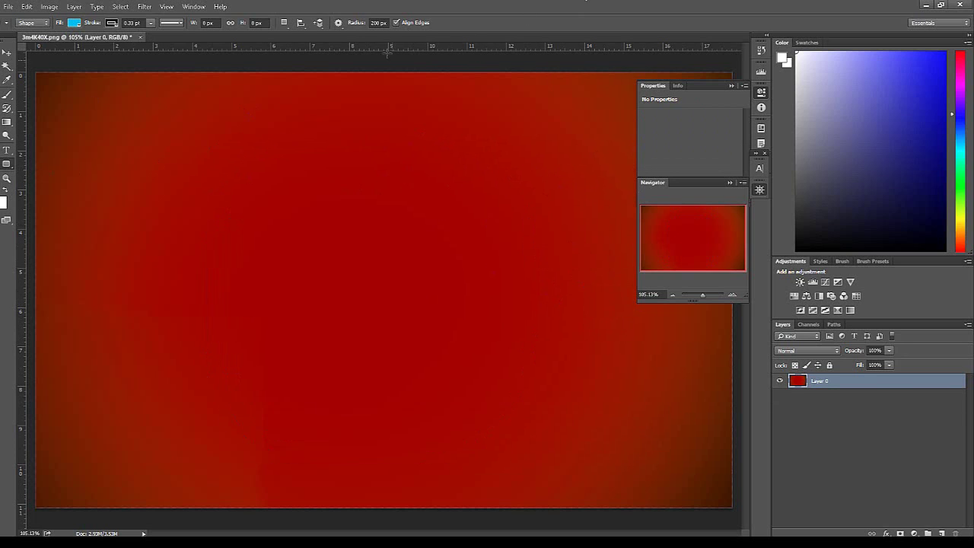
{"action": "left_click", "coordinate": [380, 24]}
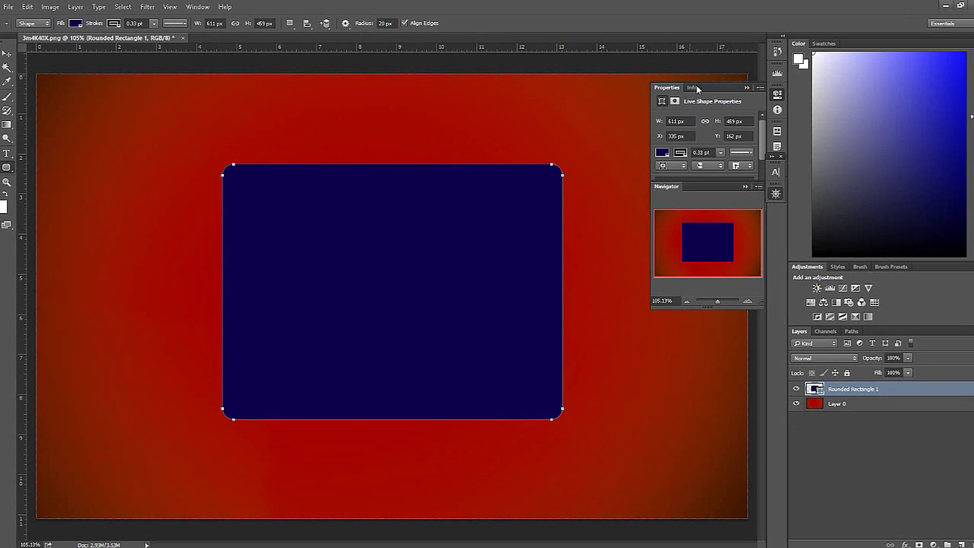
- Reopen the shape Properties panel and set the width and height to 500 px
{"action": "left_click", "coordinate": [778, 94]}
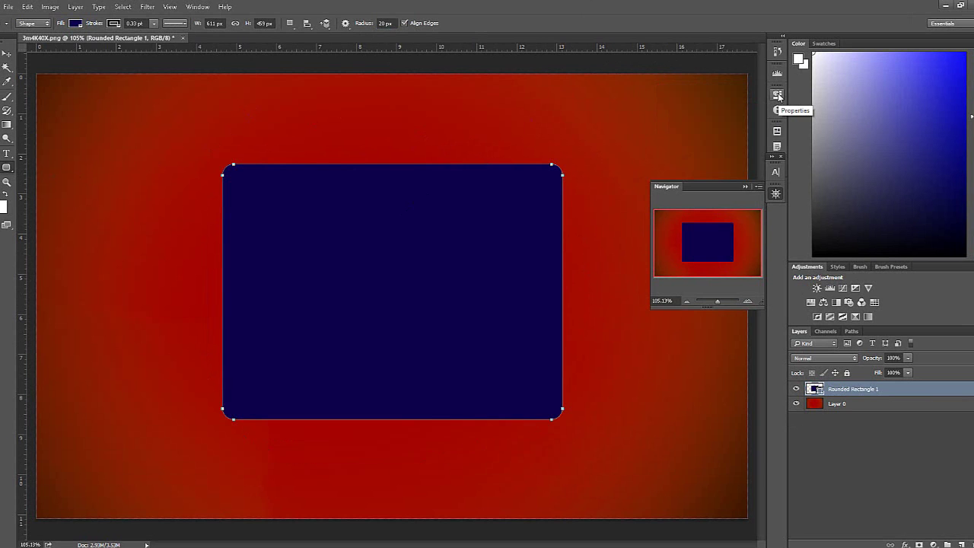
{"action": "left_click", "coordinate": [197, 7]}
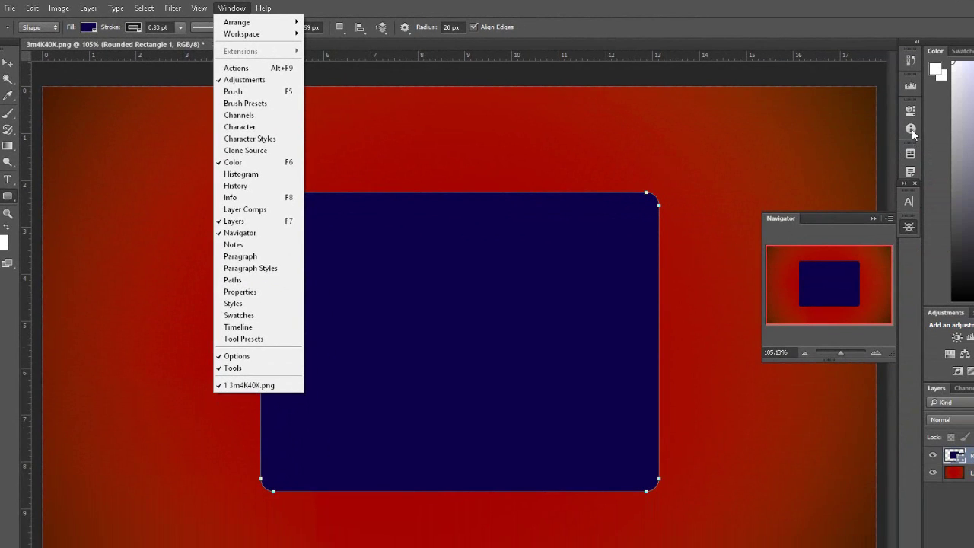
{"action": "left_click", "coordinate": [905, 107]}
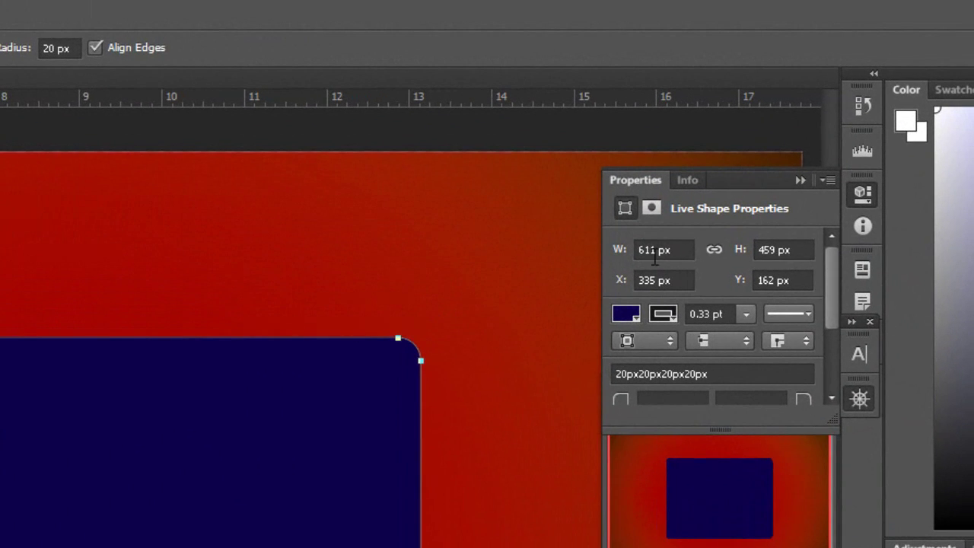
{"action": "left_click", "coordinate": [765, 167]}
{"action": "type", "text": "500"}
{"action": "key", "text": "Tab"}
{"action": "type", "text": "500"}
{"action": "left_click", "coordinate": [844, 172]}
{"action": "type", "text": "500"}
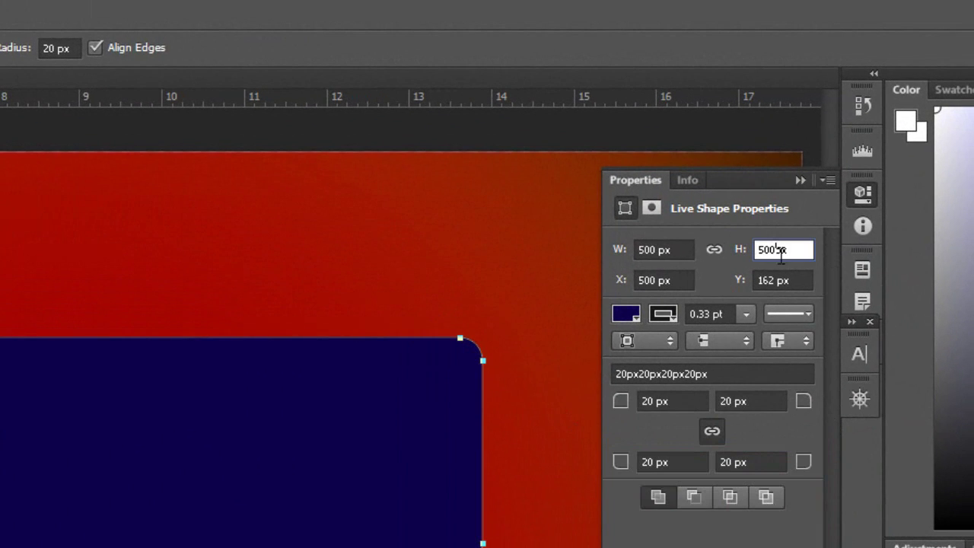
{"action": "left_click", "coordinate": [784, 281]}
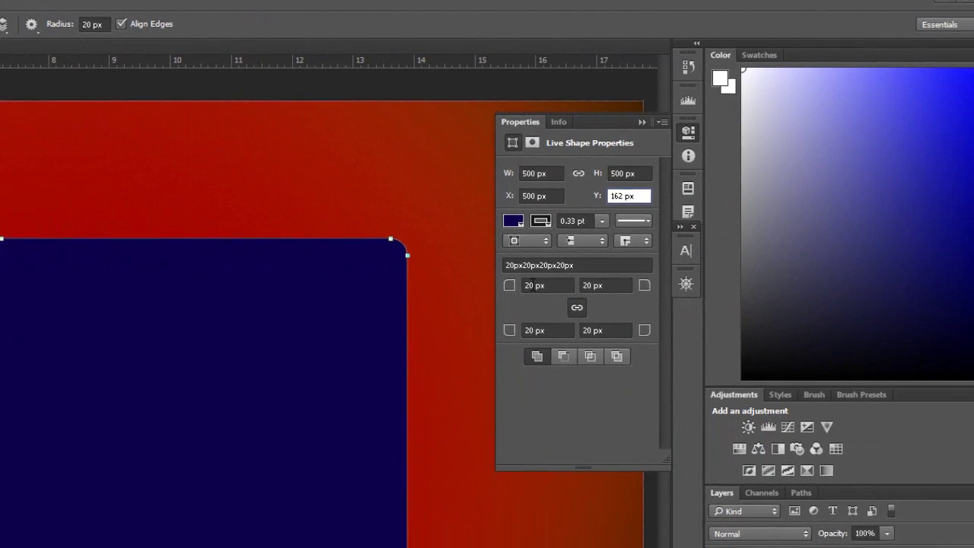
- Set all four corner radii to 80 px
{"action": "left_click", "coordinate": [517, 268]}
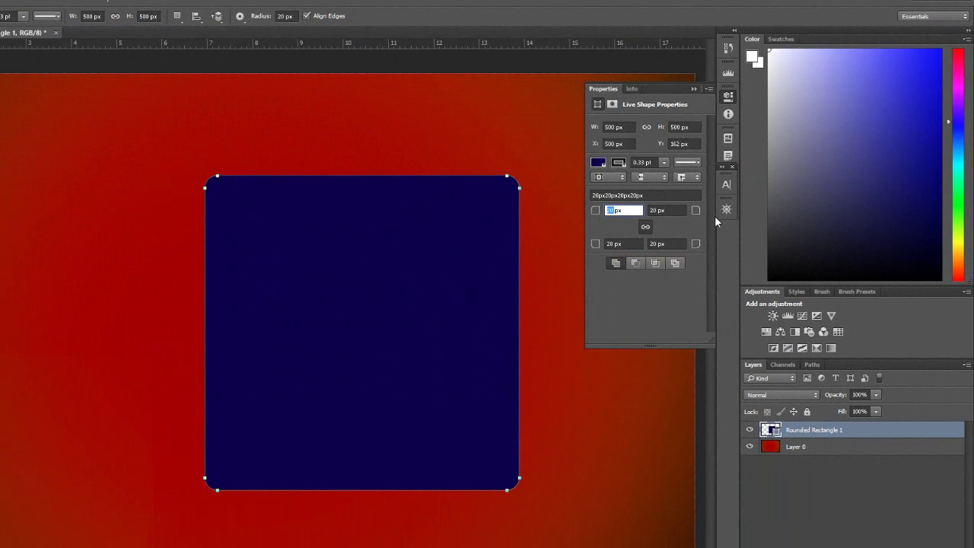
{"action": "type", "text": "80"}
{"action": "left_click", "coordinate": [677, 209]}
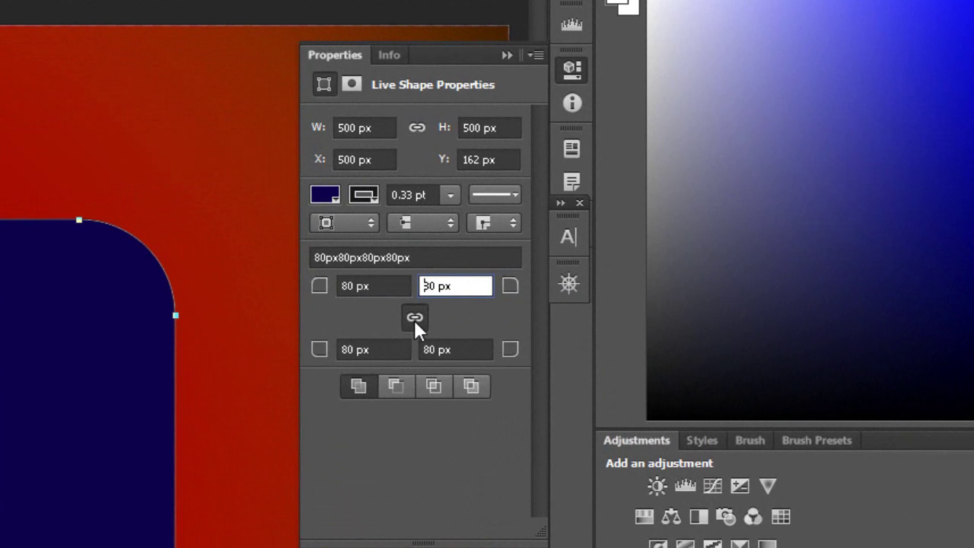
- Set the top-left and bottom-right corner radii to 2 px
{"action": "double_click", "coordinate": [349, 285]}
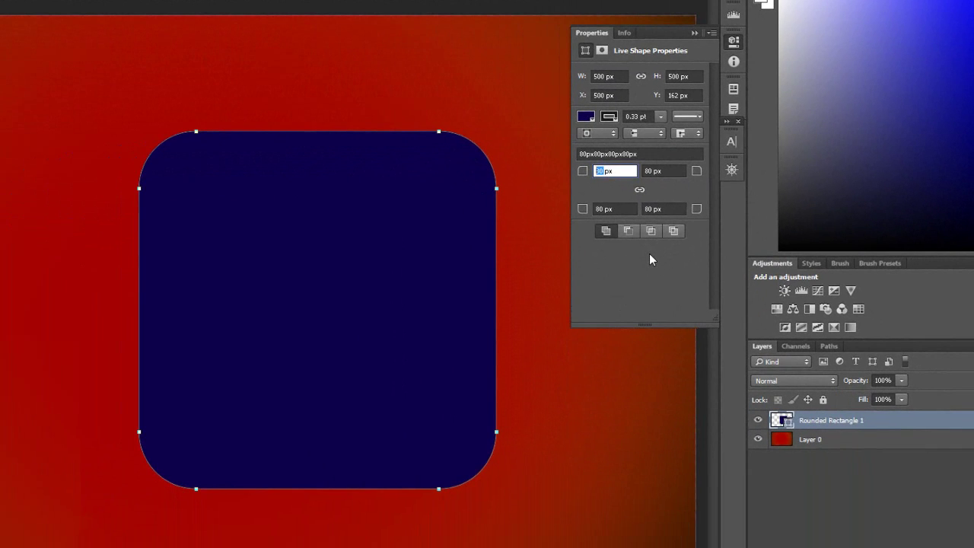
{"action": "type", "text": "2"}
{"action": "left_click", "coordinate": [669, 170]}
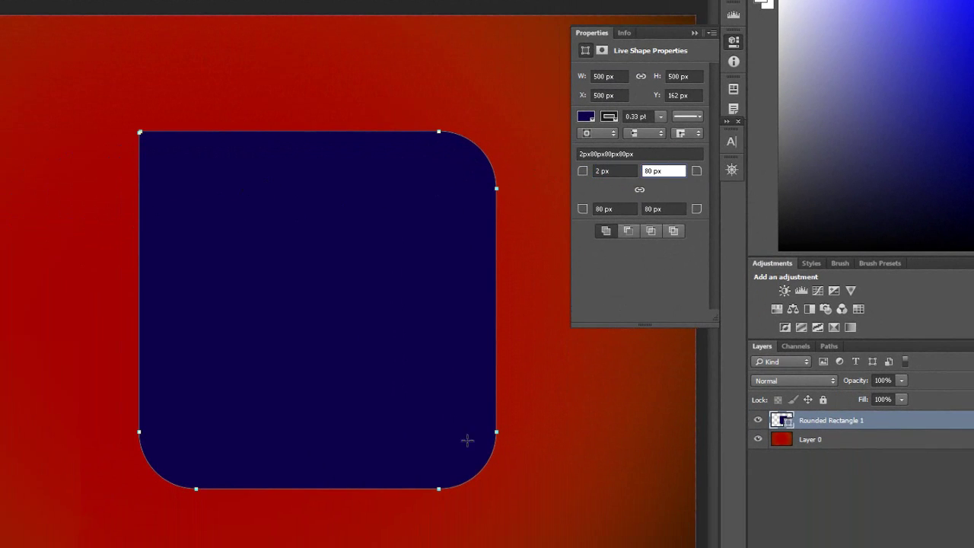
{"action": "left_click", "coordinate": [651, 210]}
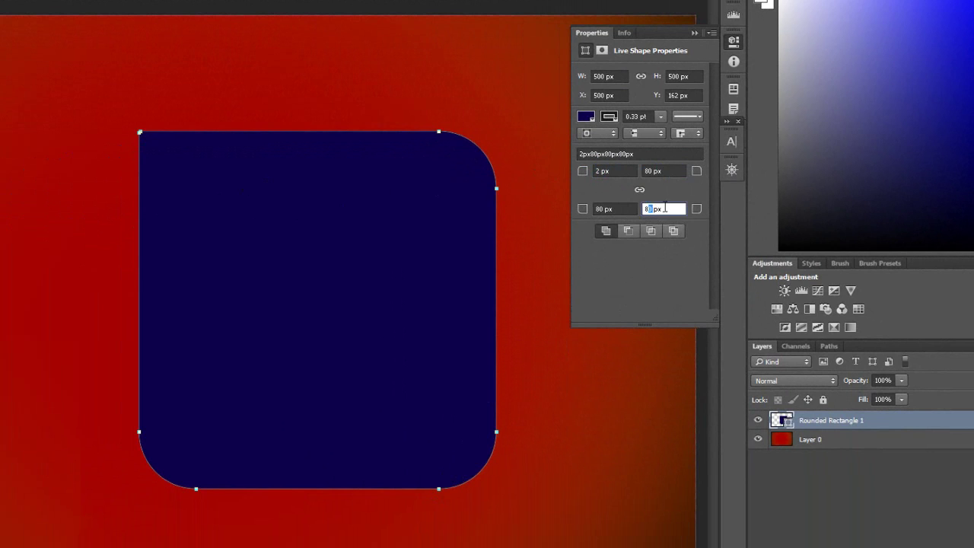
{"action": "double_click", "coordinate": [652, 210]}
{"action": "key", "text": "Tab"}
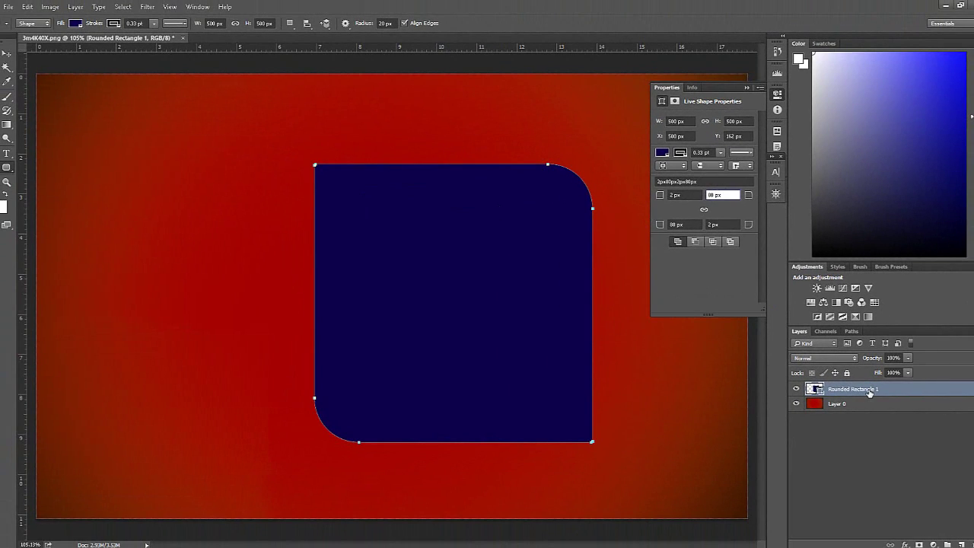
- Duplicate the Rounded Rectangle 1 layer and drag the copy to the left of the canvas
{"action": "right_click", "coordinate": [870, 391]}
{"action": "left_click", "coordinate": [889, 79]}
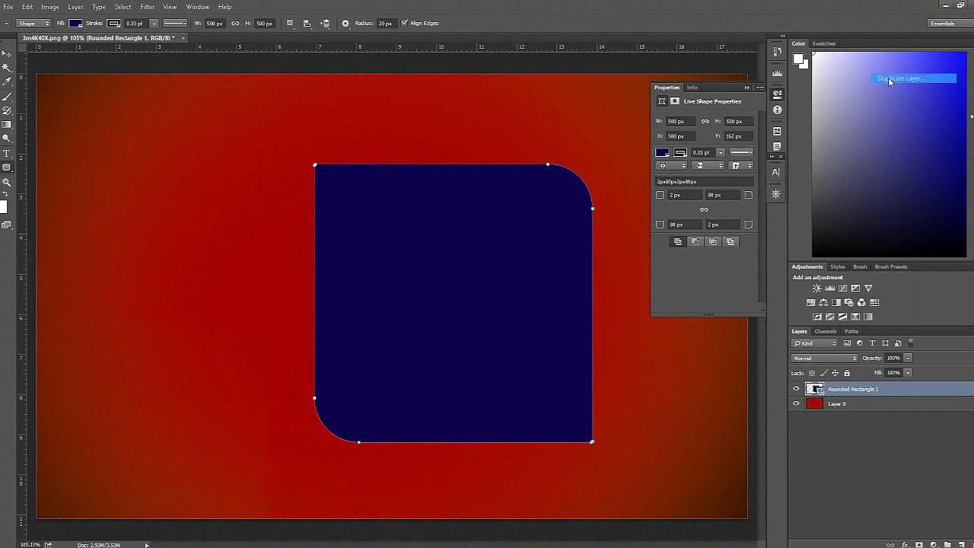
{"action": "left_click", "coordinate": [491, 145]}
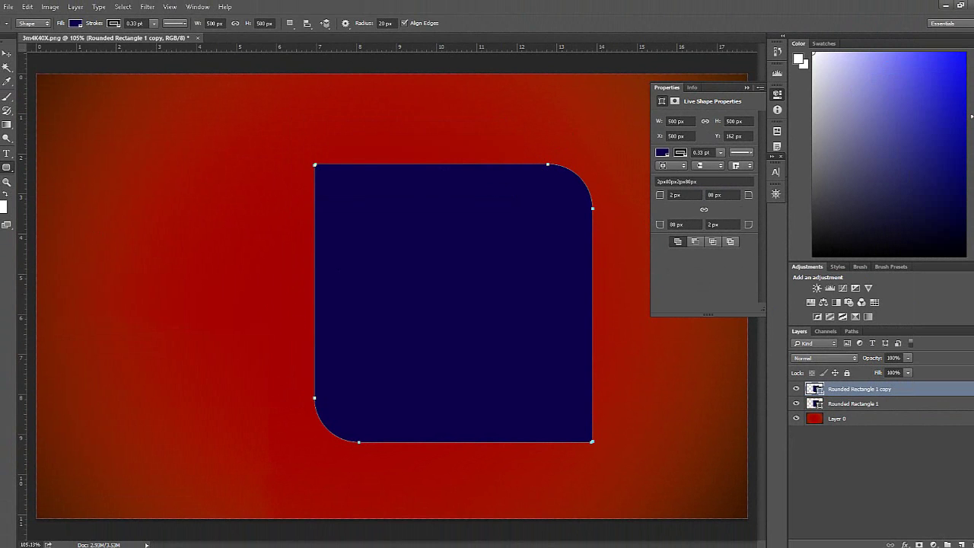
{"action": "key", "text": "a"}
{"action": "left_click_drag", "start_coordinate": [370, 247], "coordinate": [99, 281]}
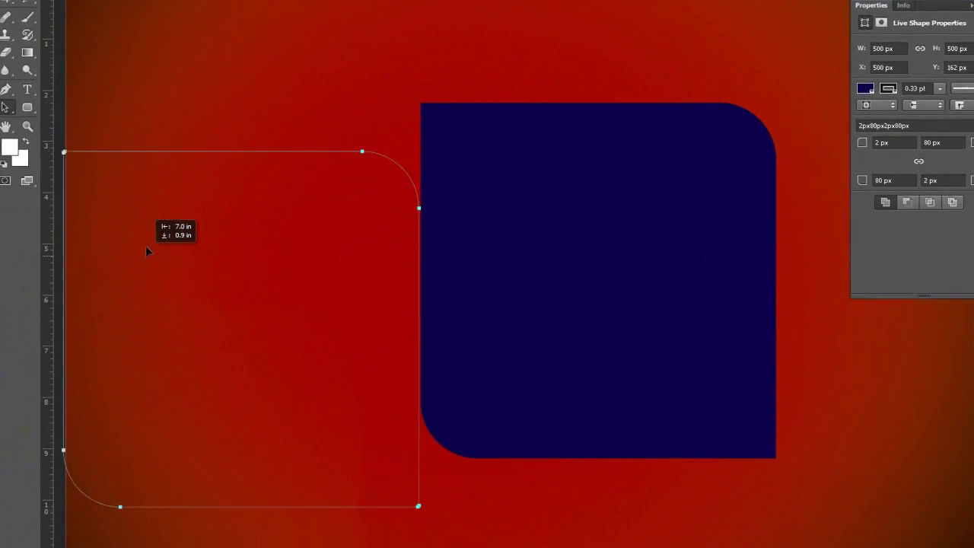
{"action": "mouse_move", "coordinate": [147, 251]}
{"action": "left_mouse_down"}
{"action": "mouse_move", "coordinate": [166, 260]}
{"action": "mouse_move", "coordinate": [166, 226]}
{"action": "mouse_move", "coordinate": [191, 220]}
{"action": "mouse_move", "coordinate": [260, 150]}
{"action": "left_mouse_up"}
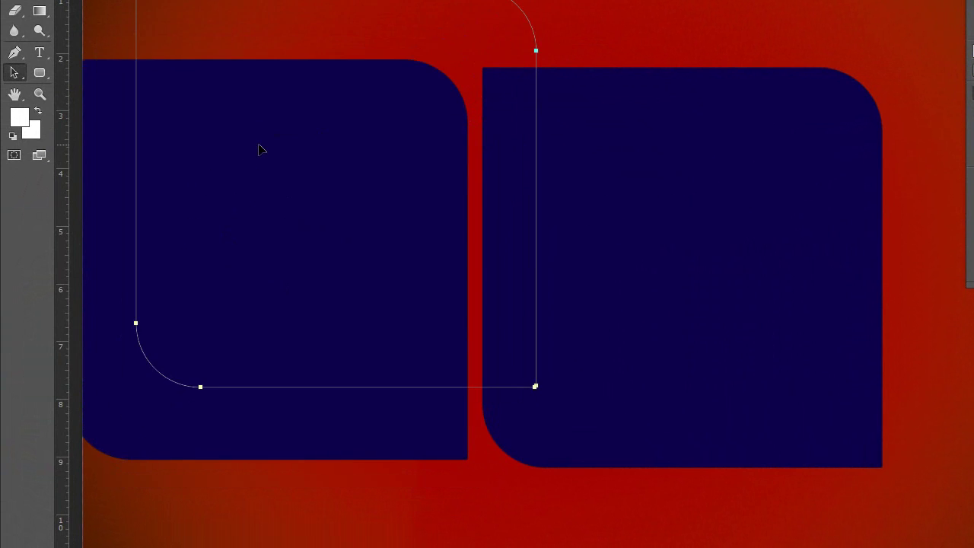
- Move the right rounded rectangle up and to the right, then reselect it
{"action": "left_click", "coordinate": [652, 150]}
{"action": "left_click_drag", "start_coordinate": [622, 205], "coordinate": [725, 77]}
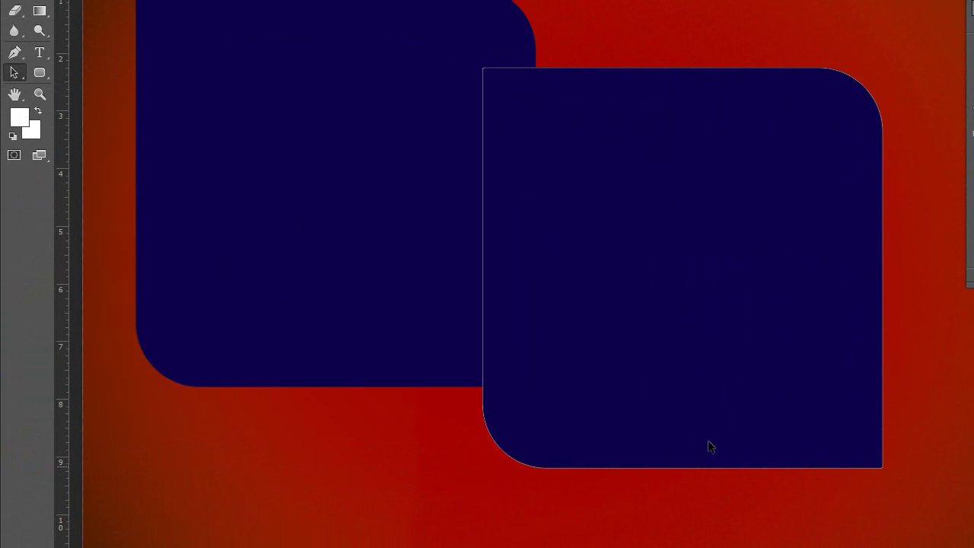
{"action": "left_click_drag", "start_coordinate": [711, 448], "coordinate": [742, 390]}
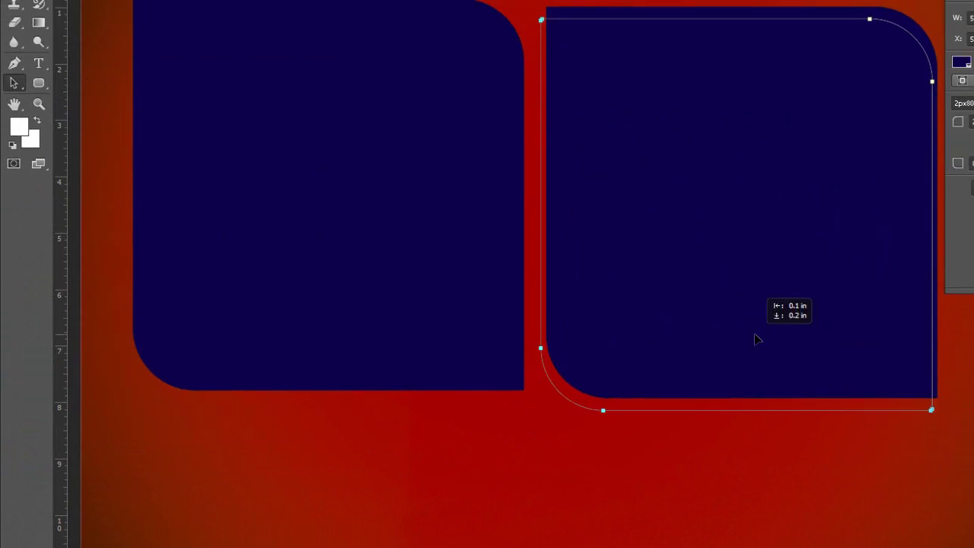
{"action": "left_click", "coordinate": [833, 421]}
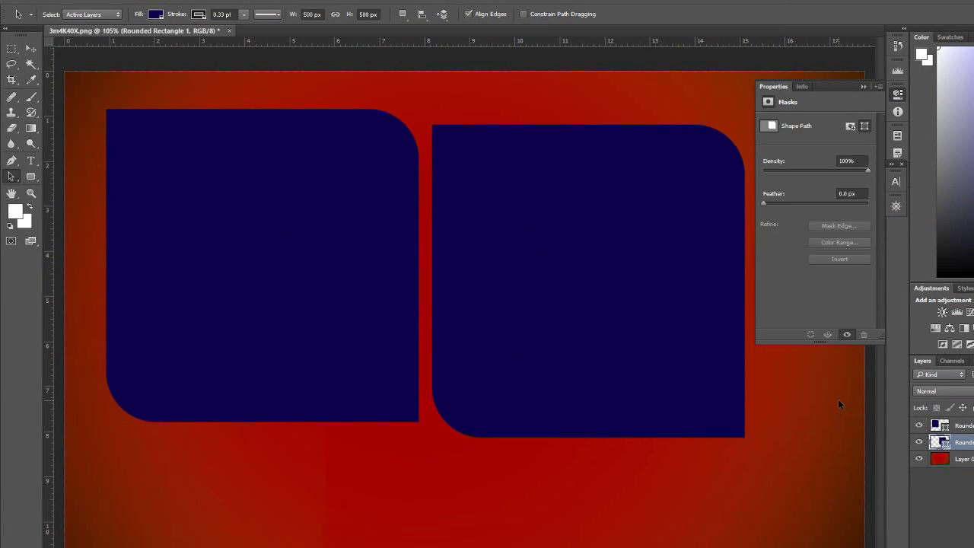
{"action": "left_click", "coordinate": [594, 414]}
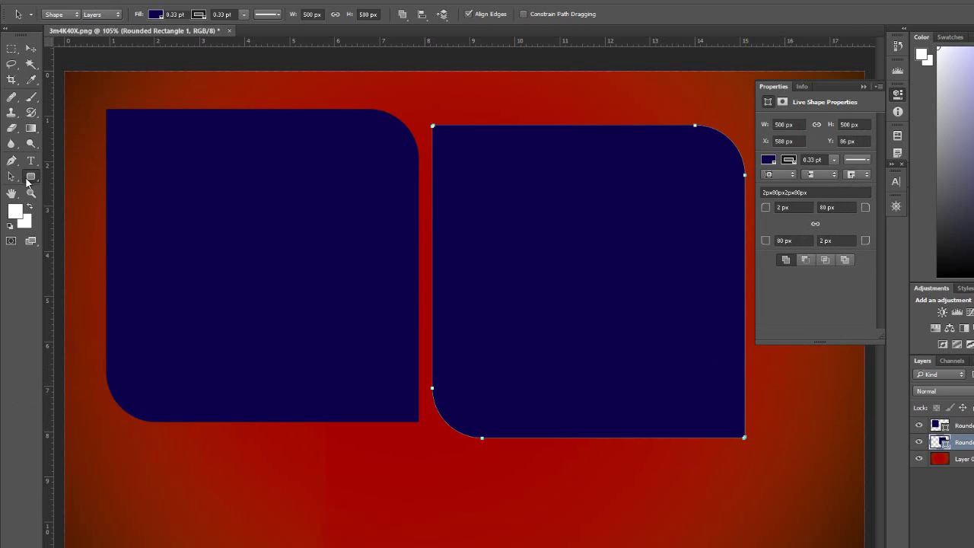
- Switch to the Ellipse Tool and delete the second rounded rectangle
{"action": "left_click", "coordinate": [31, 175]}
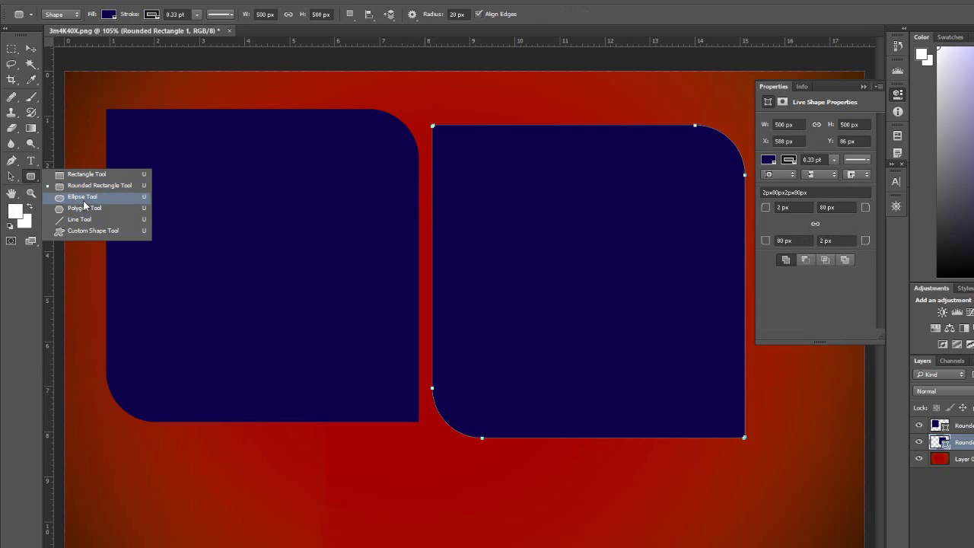
{"action": "left_click", "coordinate": [83, 197]}
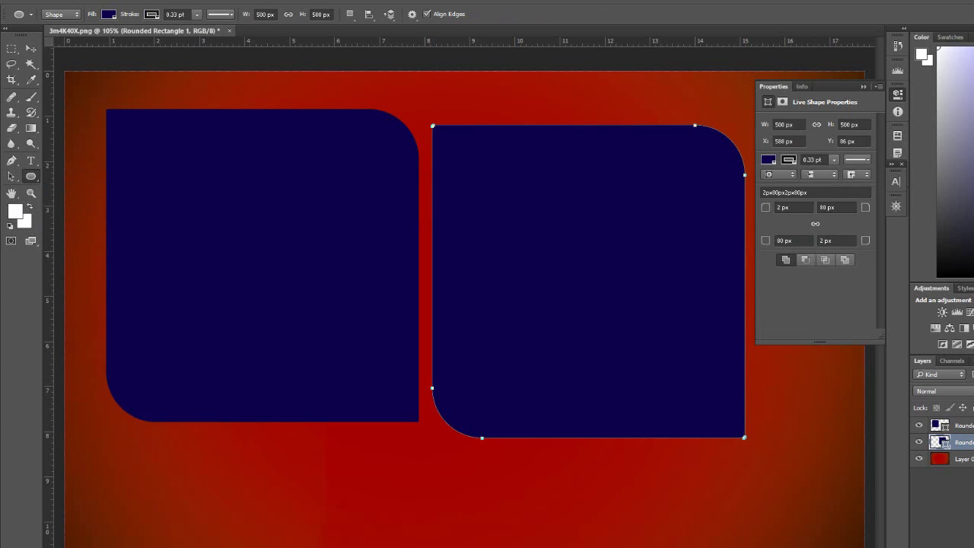
{"action": "key", "text": "Delete"}
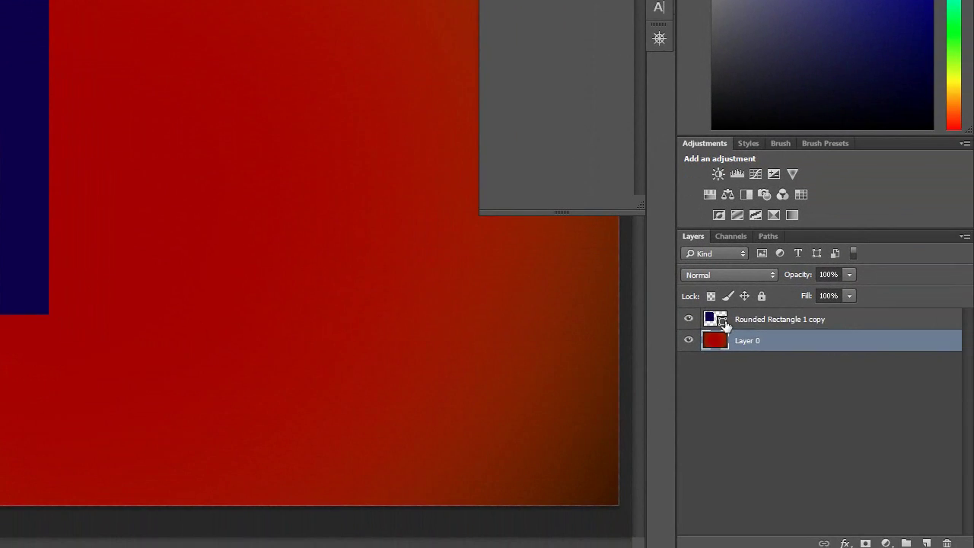
{"action": "left_click", "coordinate": [947, 430]}
- Delete the remaining rounded rectangle and draw a 569 × 569 px navy circle near the centre
{"action": "key", "text": "Delete"}
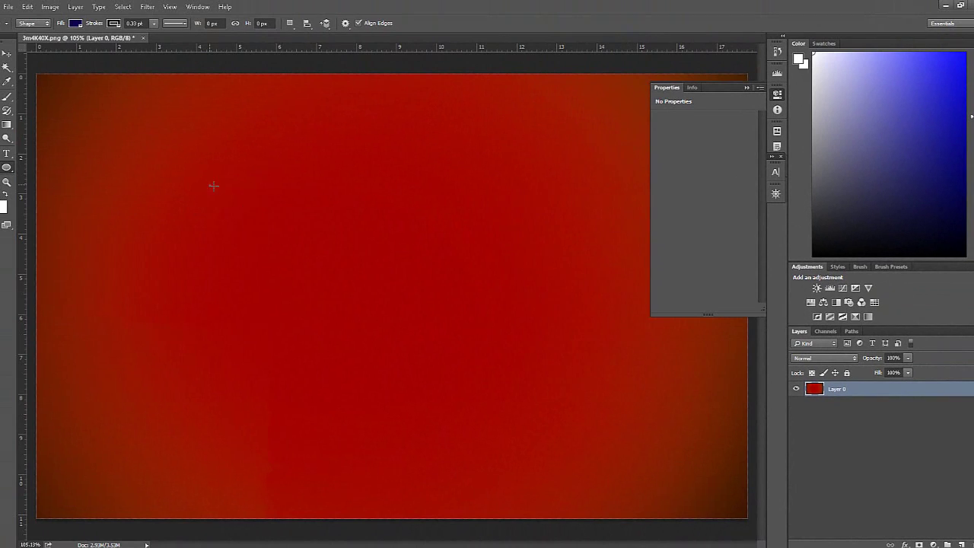
{"action": "left_click_drag", "start_coordinate": [210, 185], "coordinate": [518, 388]}
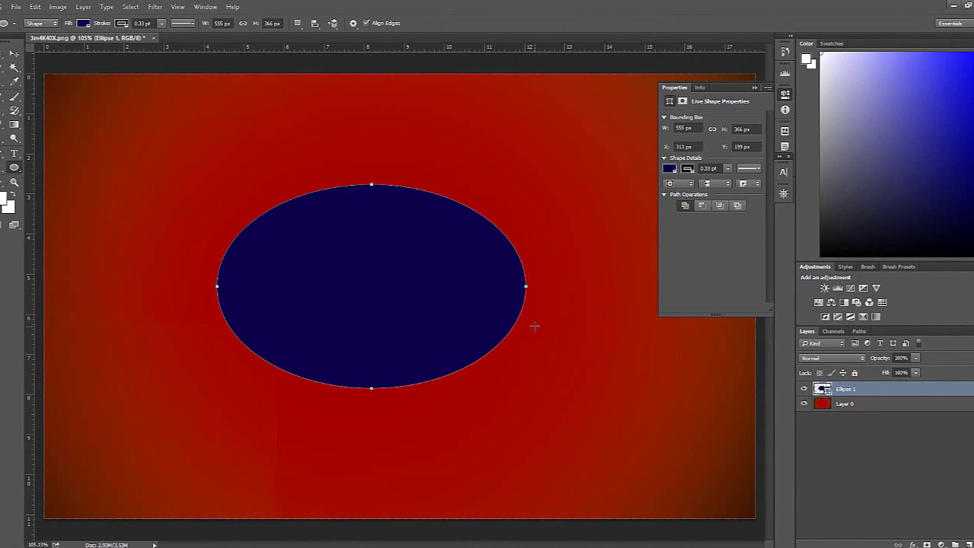
{"action": "key", "text": "Delete"}
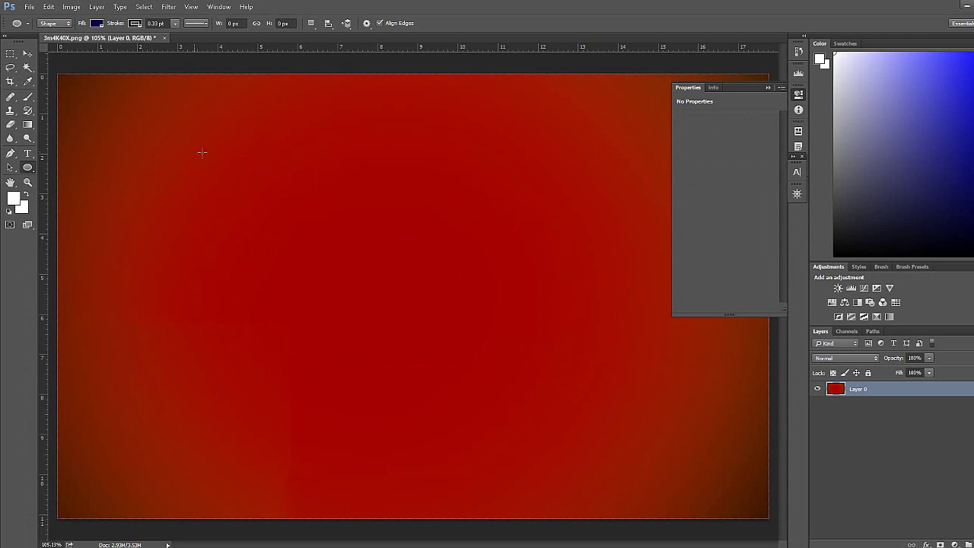
{"action": "left_click_drag", "start_coordinate": [240, 163], "coordinate": [614, 479]}
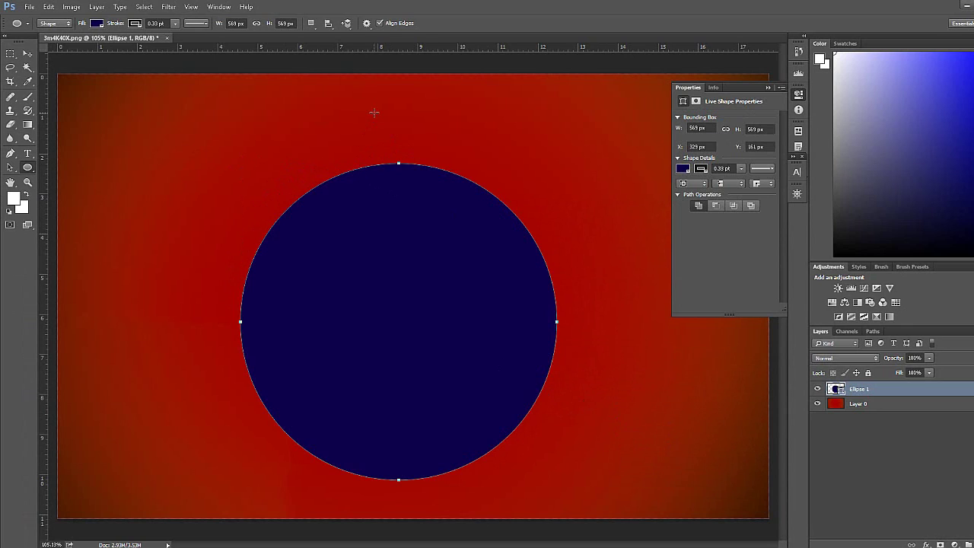
- Browse the stroke, Align, Arrange, Path Operations and geometry menus without changing anything
{"action": "left_click", "coordinate": [134, 22]}
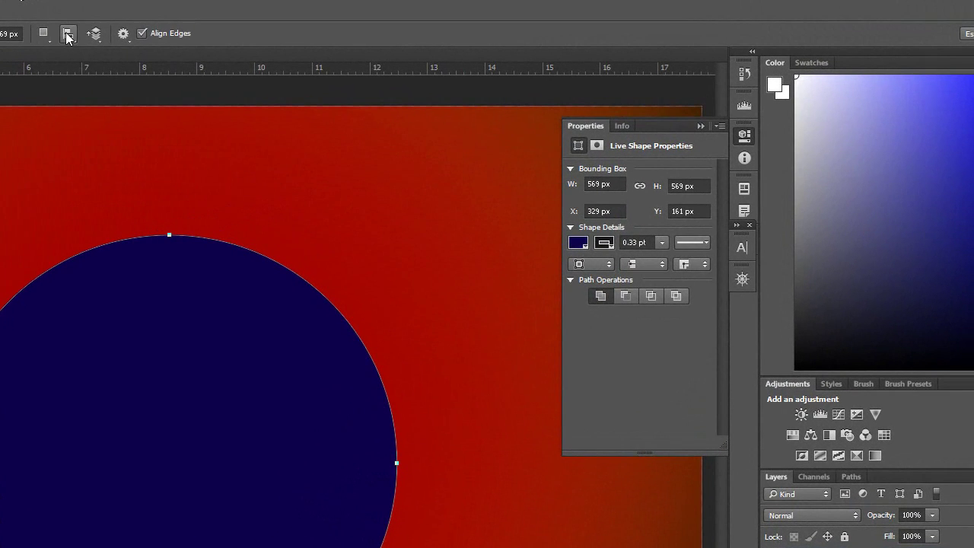
{"action": "left_click", "coordinate": [68, 35]}
{"action": "left_click", "coordinate": [89, 34]}
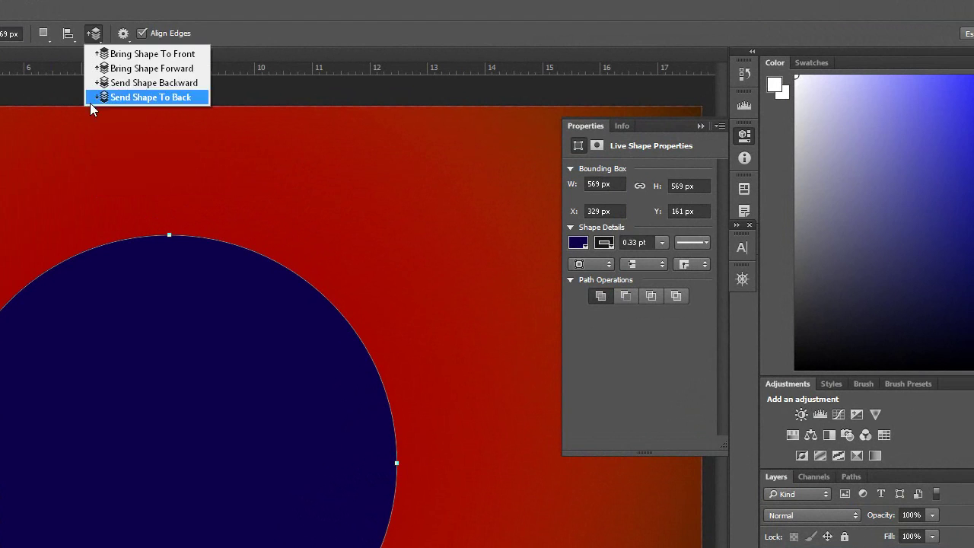
{"action": "left_click", "coordinate": [122, 36]}
{"action": "left_click", "coordinate": [69, 35]}
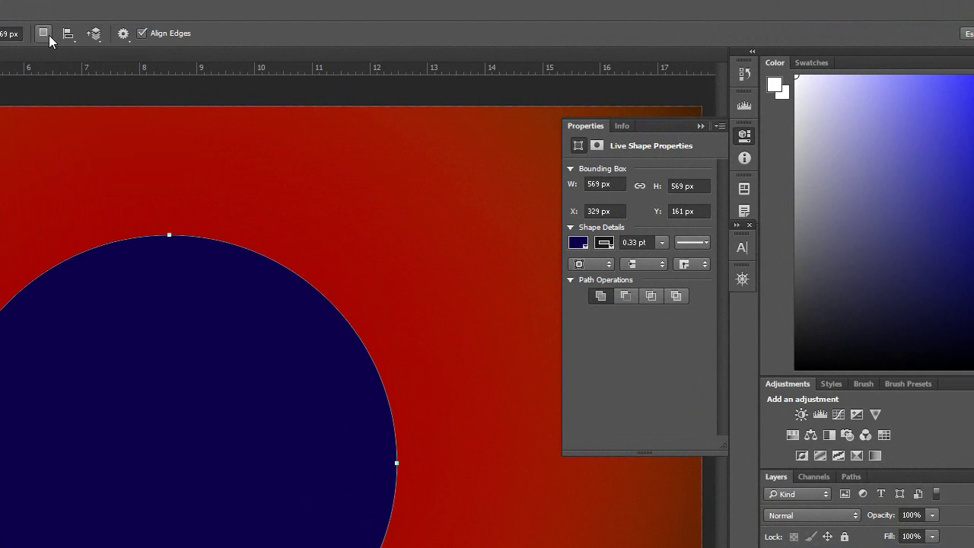
{"action": "left_click", "coordinate": [44, 35]}
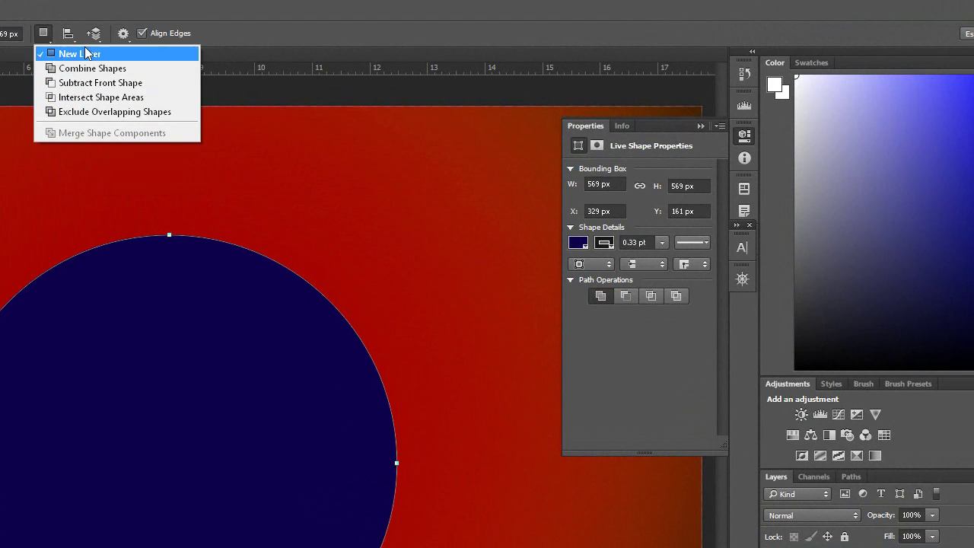
{"action": "left_click", "coordinate": [122, 6]}
{"action": "left_click", "coordinate": [122, 34]}
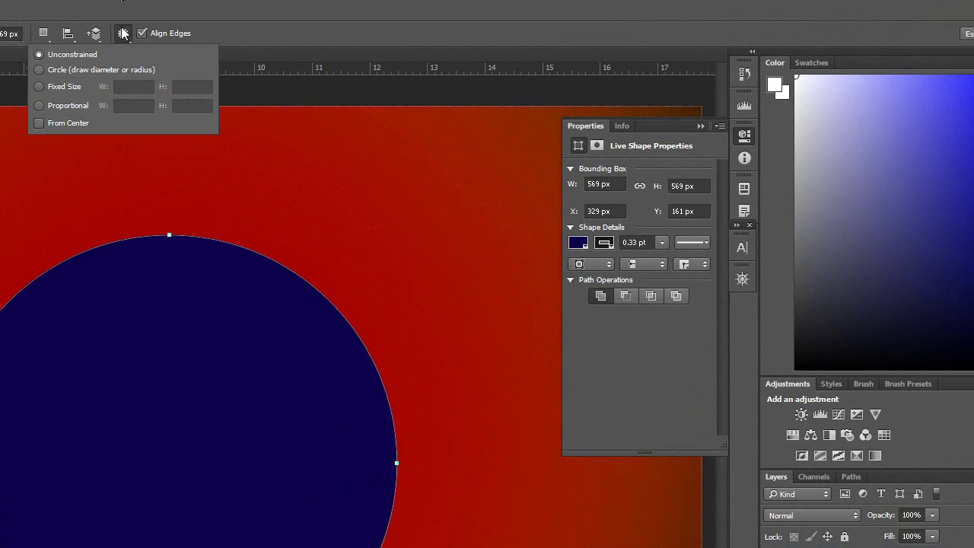
{"action": "left_click", "coordinate": [263, 6]}
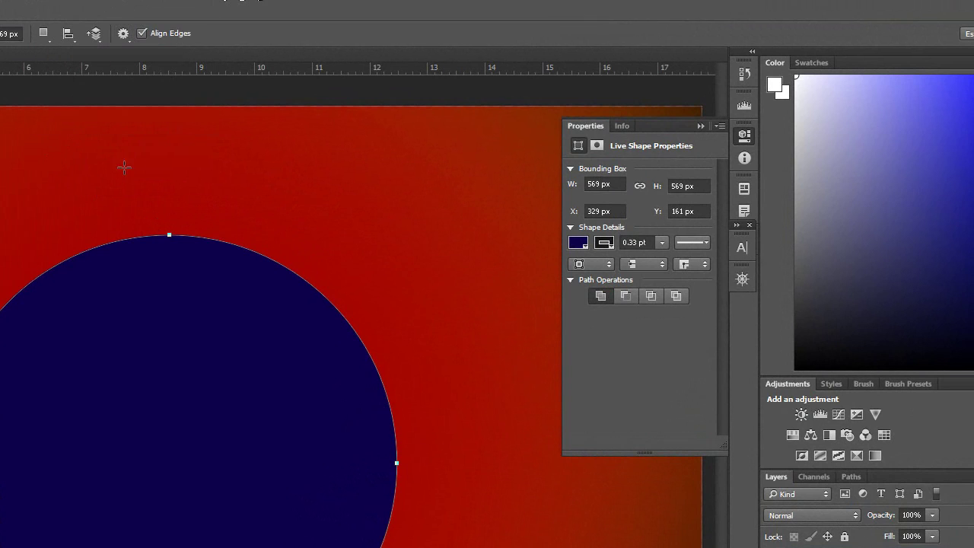
- Undo the circle, draw another one and undo it too
{"action": "key", "text": "ctrl+z"}
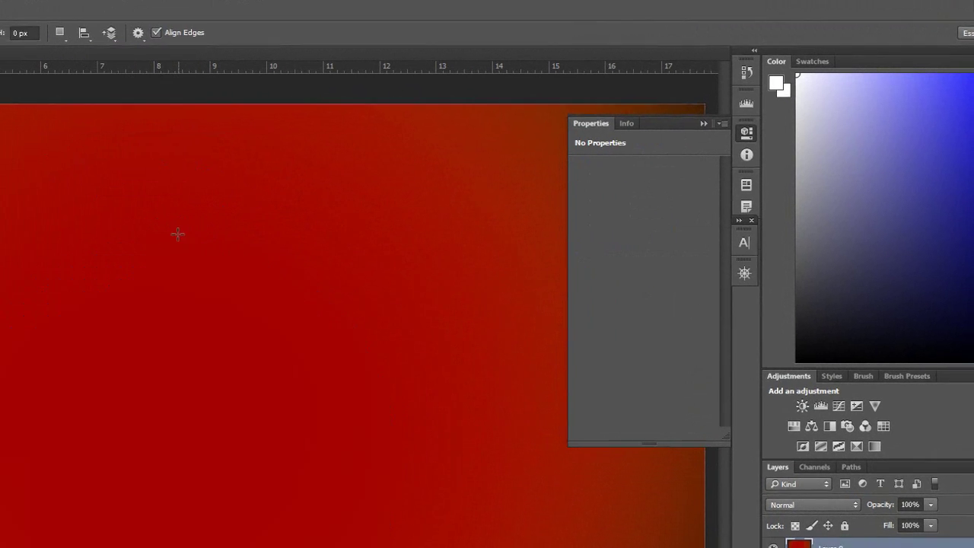
{"action": "left_click_drag", "start_coordinate": [262, 164], "coordinate": [577, 450]}
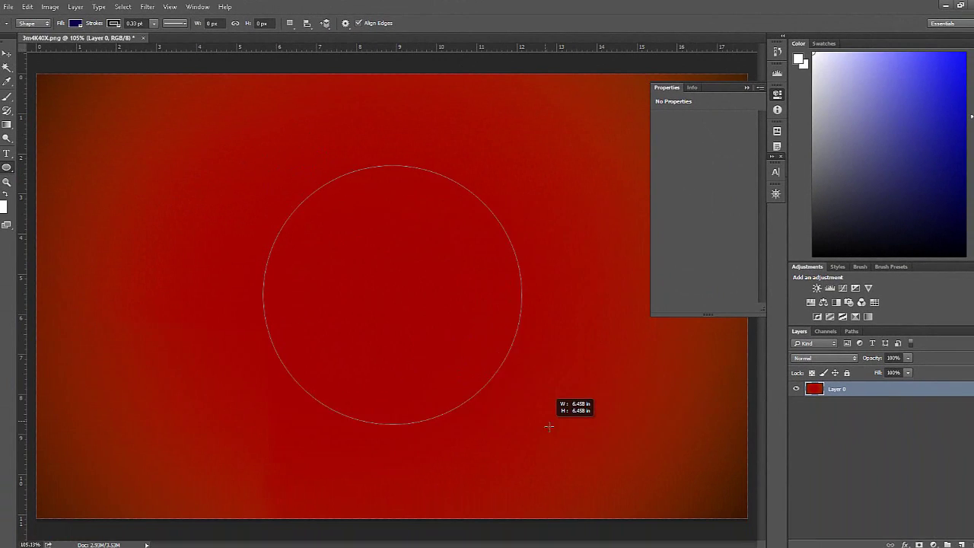
{"action": "key", "text": "ctrl+z"}
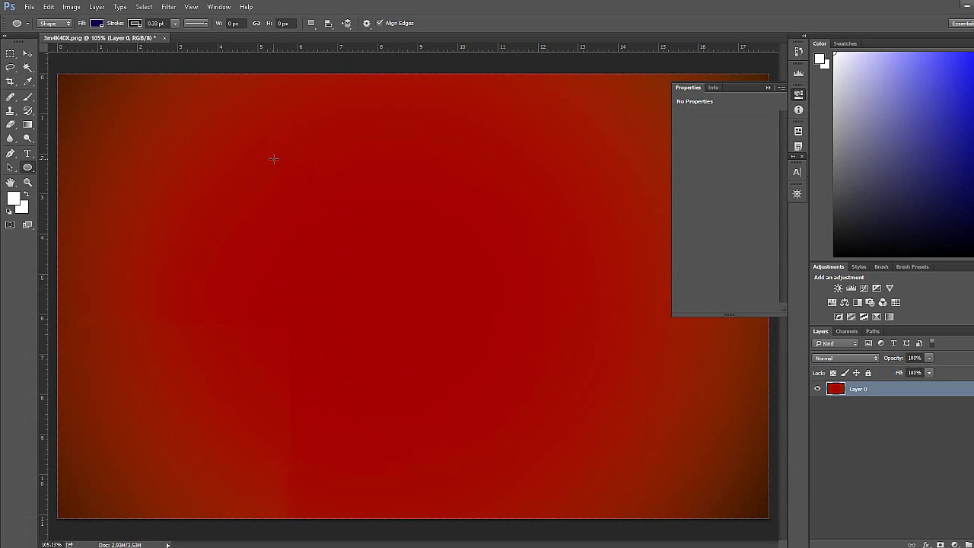
- Draw a navy circle and type 'WHAT IS THAT?' along its top edge
{"action": "left_click_drag", "start_coordinate": [273, 159], "coordinate": [623, 480]}
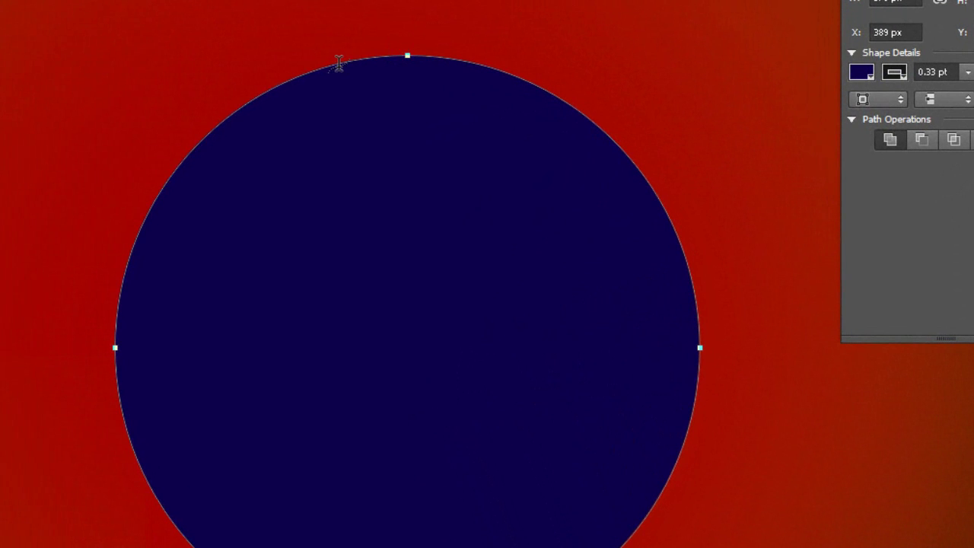
{"action": "left_click", "coordinate": [424, 116]}
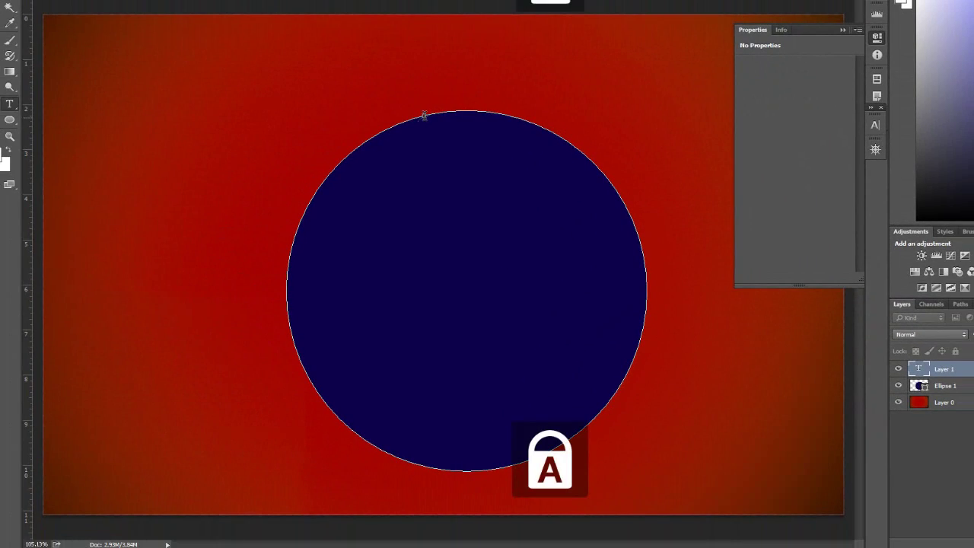
{"action": "type", "text": "WHAT IS"}
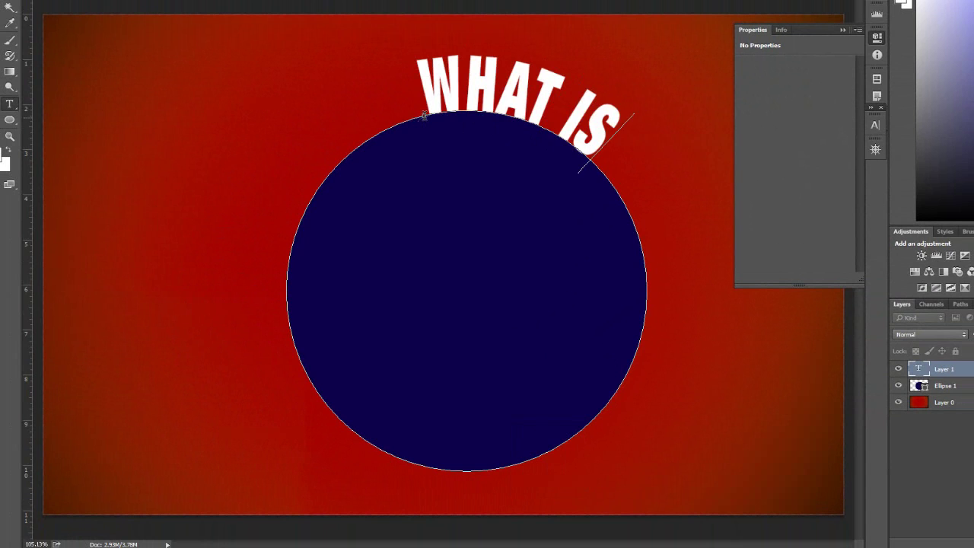
{"action": "type", "text": " THAT?"}
{"action": "key", "text": "Caps_Lock"}
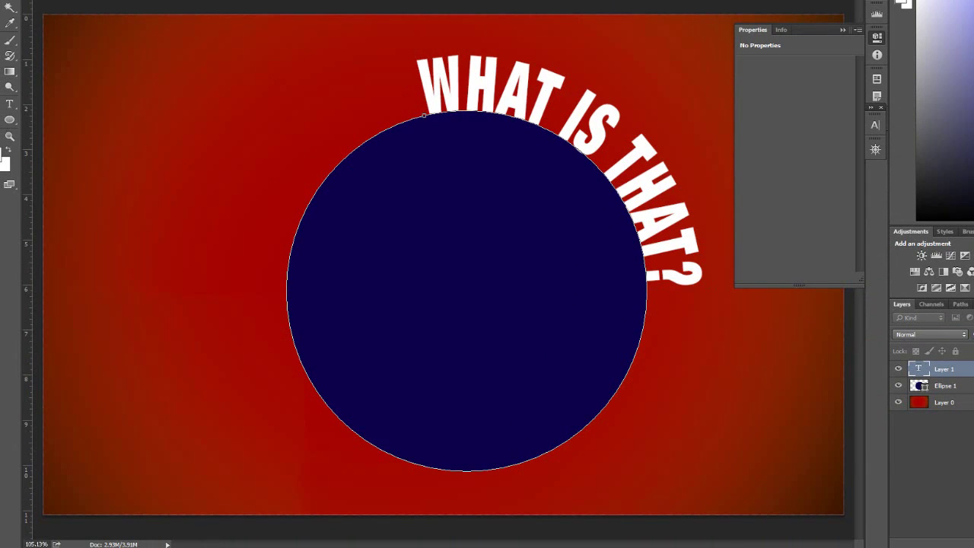
{"action": "key", "text": "ctrl+Return"}
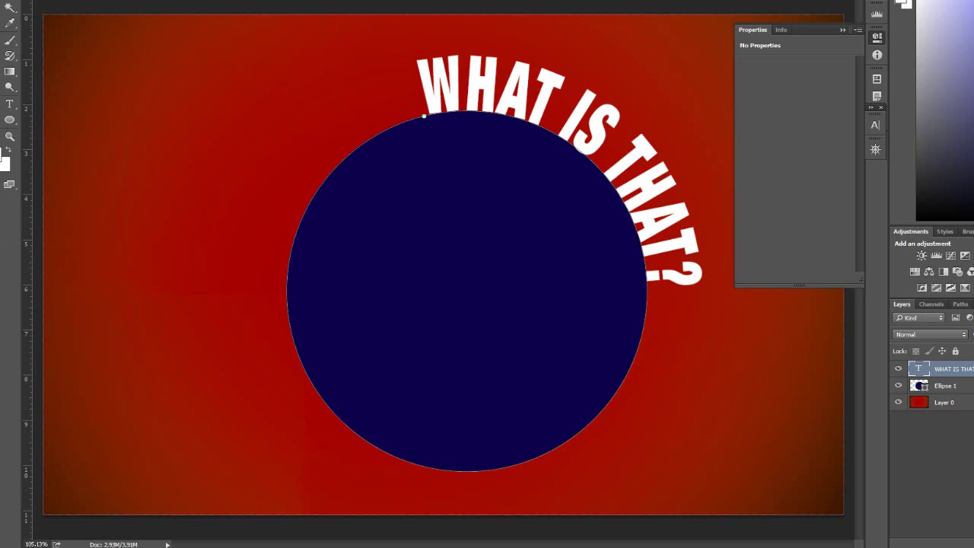
- Slide the path text along the circle and flip it back outside over the top
{"action": "left_click", "coordinate": [9, 119]}
{"action": "left_click", "coordinate": [46, 128]}
{"action": "left_click_drag", "start_coordinate": [424, 116], "coordinate": [469, 130]}
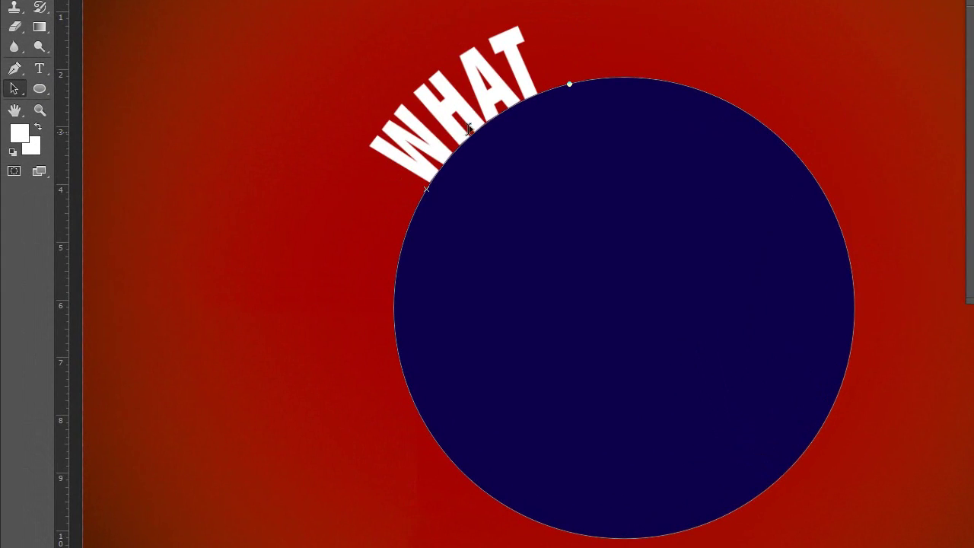
{"action": "left_click_drag", "start_coordinate": [576, 79], "coordinate": [854, 325]}
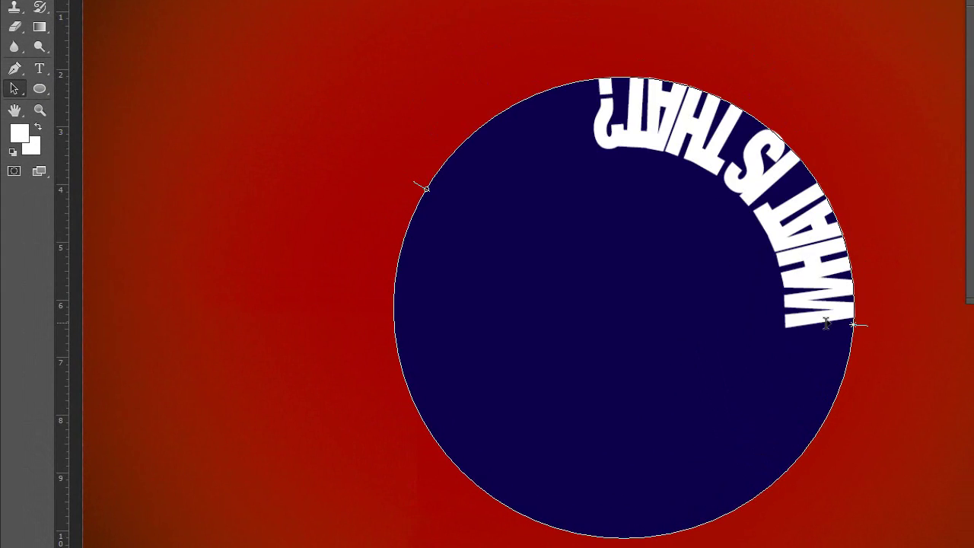
{"action": "left_click_drag", "start_coordinate": [847, 289], "coordinate": [861, 242]}
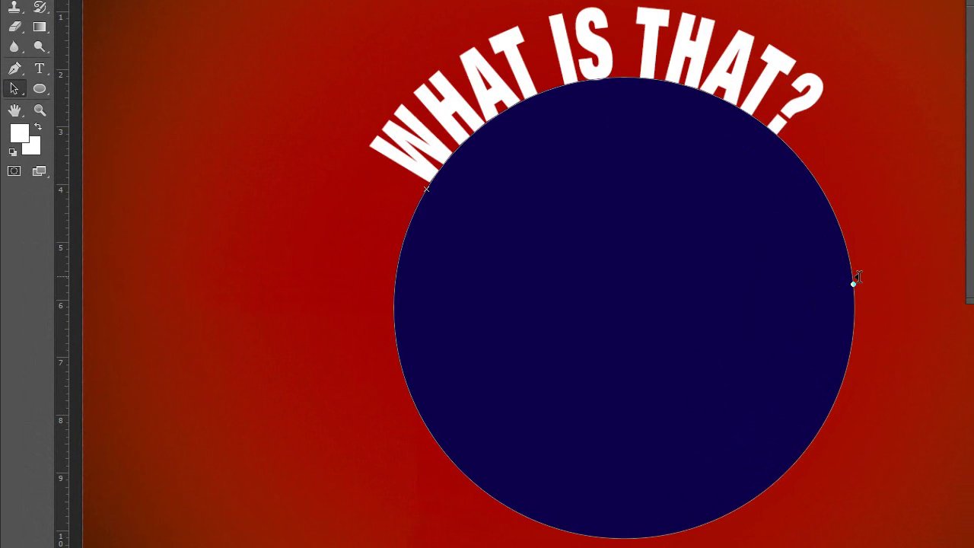
{"action": "left_click_drag", "start_coordinate": [854, 282], "coordinate": [891, 196]}
- Delete the curved text and circle layers
{"action": "right_click", "coordinate": [40, 89]}
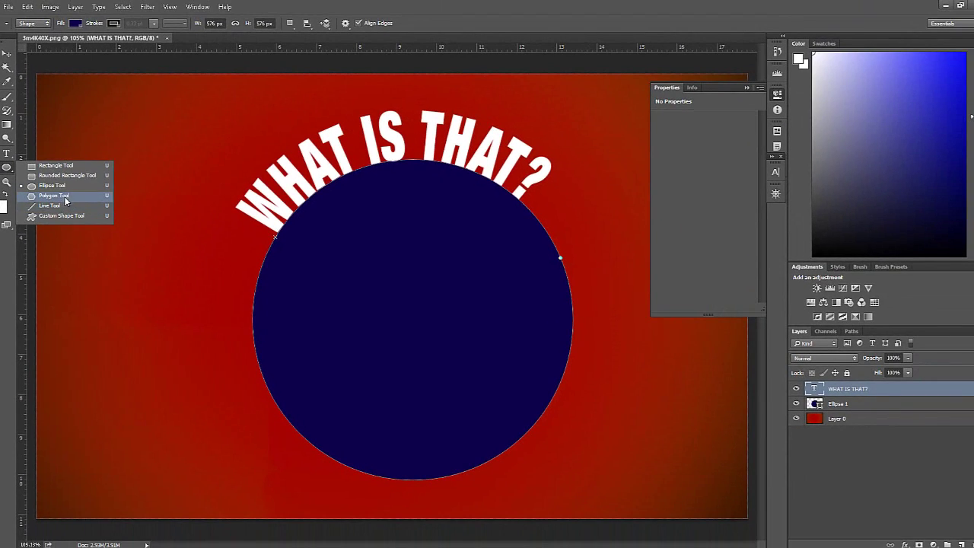
{"action": "left_click", "coordinate": [53, 195]}
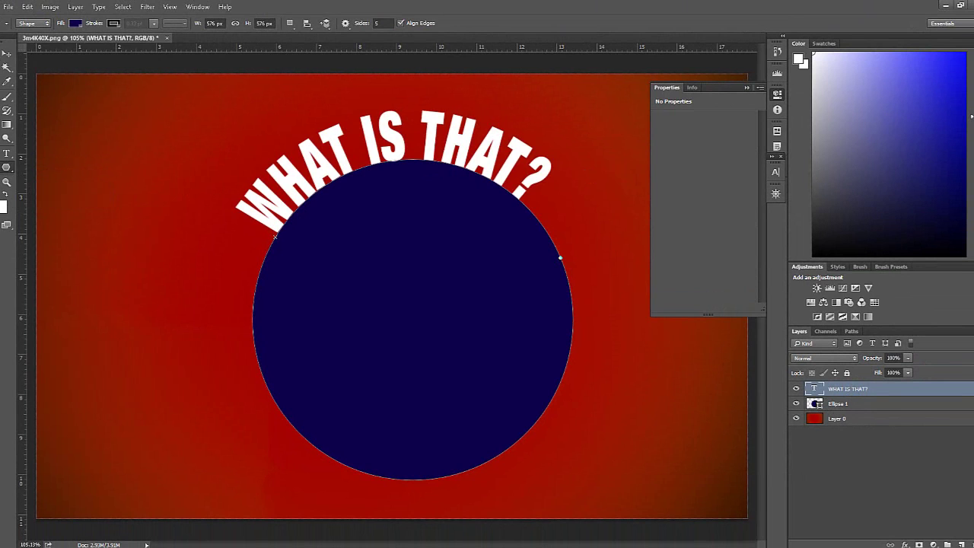
{"action": "left_click", "coordinate": [5, 55]}
{"action": "key", "text": "Delete"}
{"action": "key", "text": "Delete"}
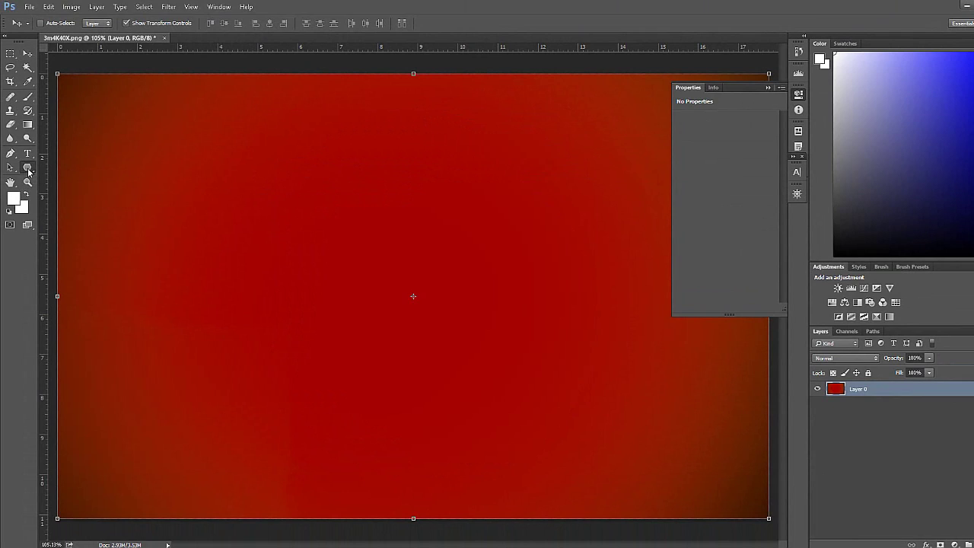
- Choose the Polygon Tool and test-draw a five-point star, then undo it
{"action": "left_click", "coordinate": [21, 167]}
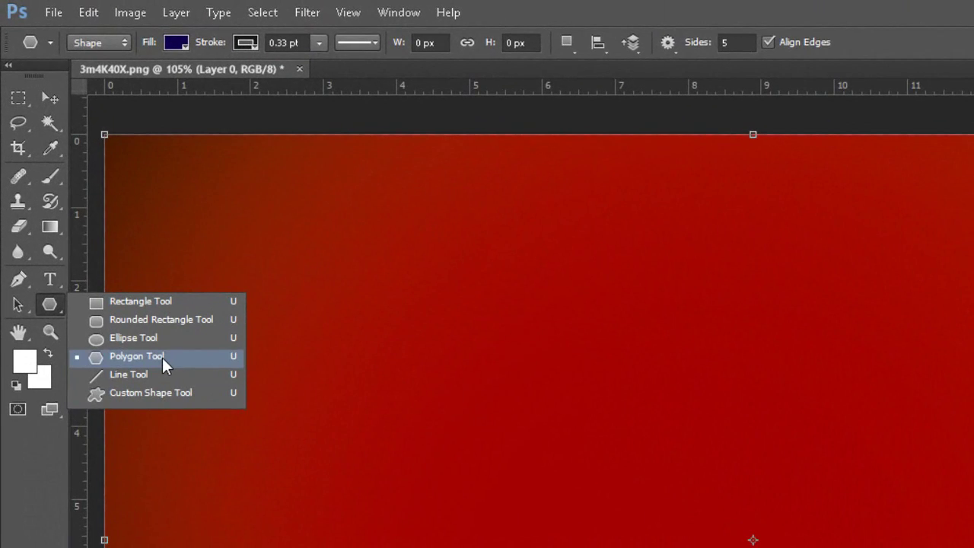
{"action": "left_click", "coordinate": [162, 358]}
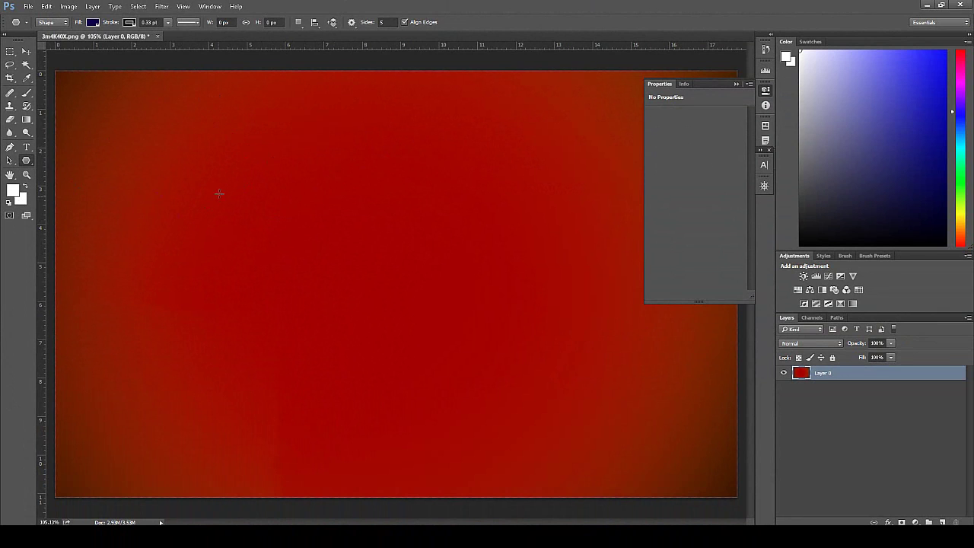
{"action": "left_click_drag", "start_coordinate": [282, 206], "coordinate": [398, 252]}
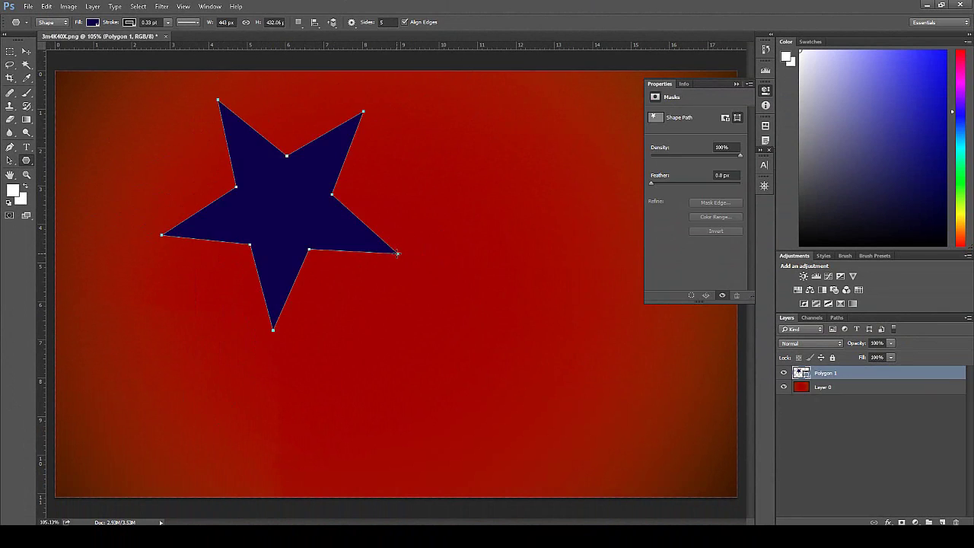
{"action": "key", "text": "ctrl+z"}
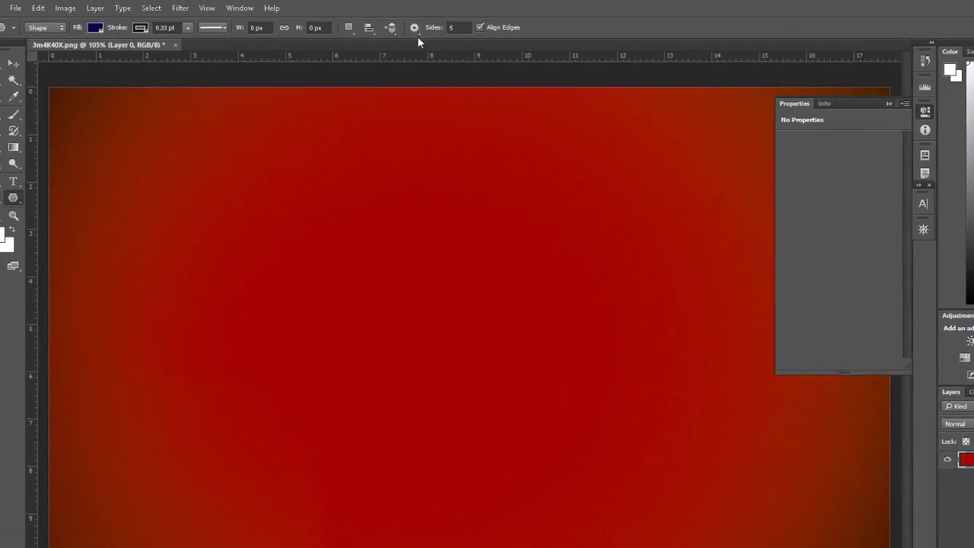
- Turn off Star, set Sides to 8, and test-draw an octagon before undoing it
{"action": "left_click", "coordinate": [351, 22]}
{"action": "left_click", "coordinate": [440, 90]}
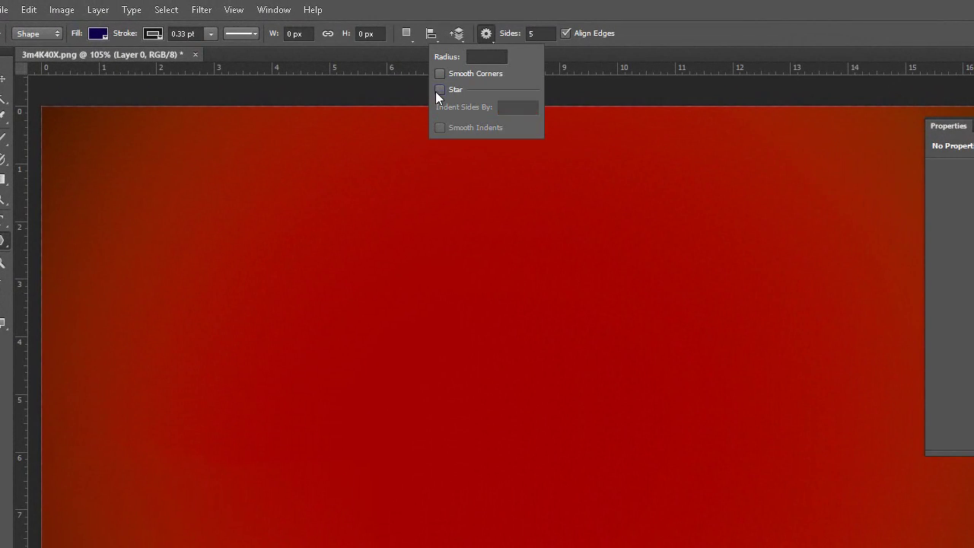
{"action": "left_click", "coordinate": [386, 22]}
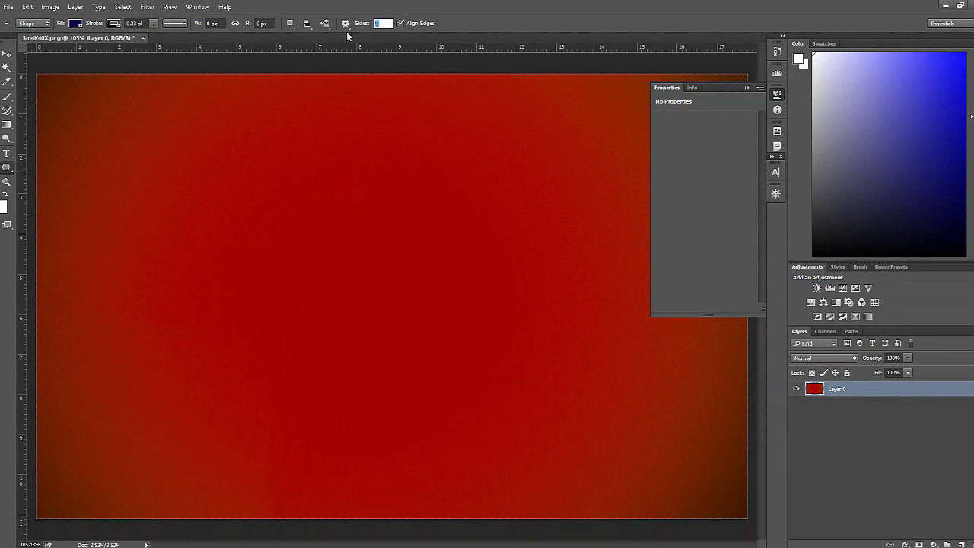
{"action": "type", "text": "8"}
{"action": "key", "text": "Return"}
{"action": "left_click_drag", "start_coordinate": [259, 203], "coordinate": [388, 208]}
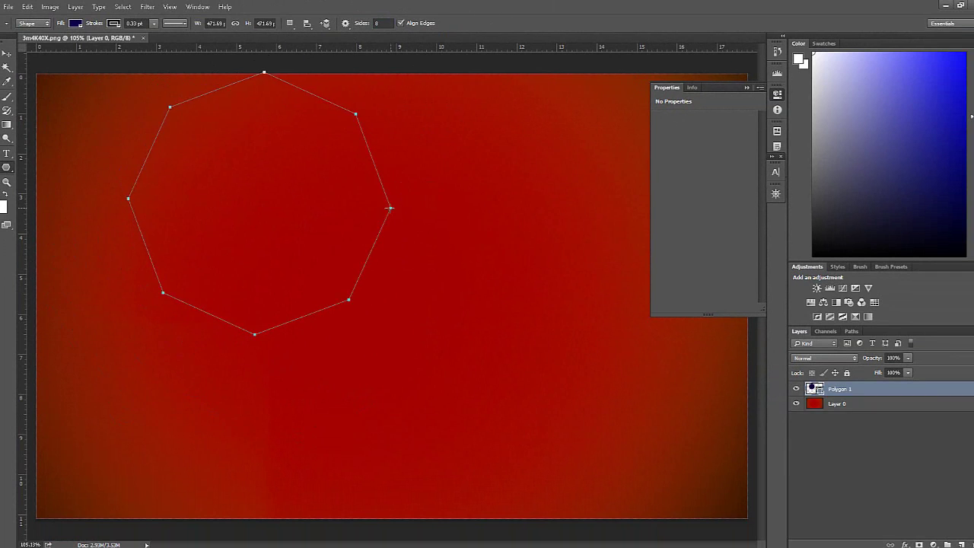
{"action": "key", "text": "ctrl+z"}
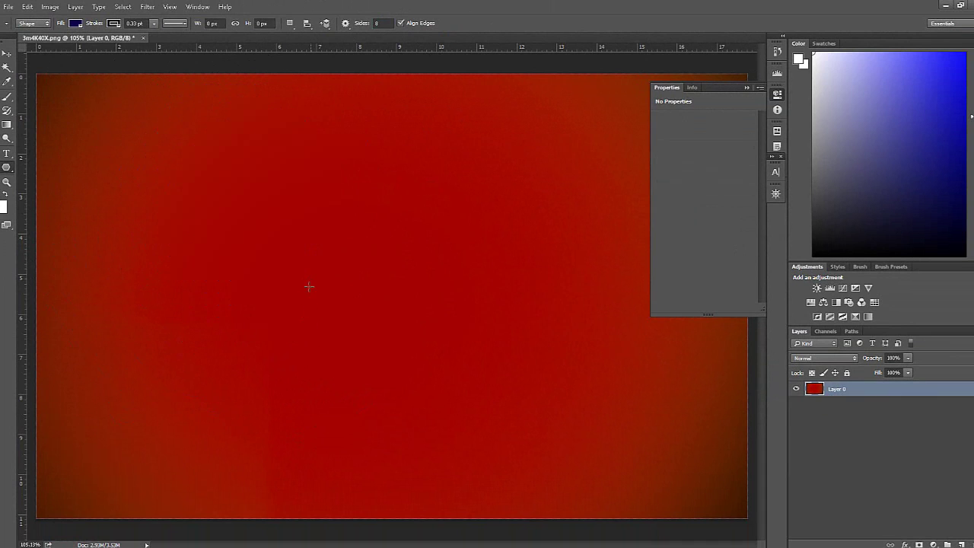
- Test-draw an octagon and 15-sided polygons, undoing the trial shapes
{"action": "left_click_drag", "start_coordinate": [309, 287], "coordinate": [491, 270]}
{"action": "key", "text": "ctrl+z"}
{"action": "type", "text": "1"}
{"action": "left_click_drag", "start_coordinate": [322, 170], "coordinate": [405, 184]}
{"action": "key", "text": "ctrl+z"}
{"action": "left_click_drag", "start_coordinate": [349, 345], "coordinate": [515, 434]}
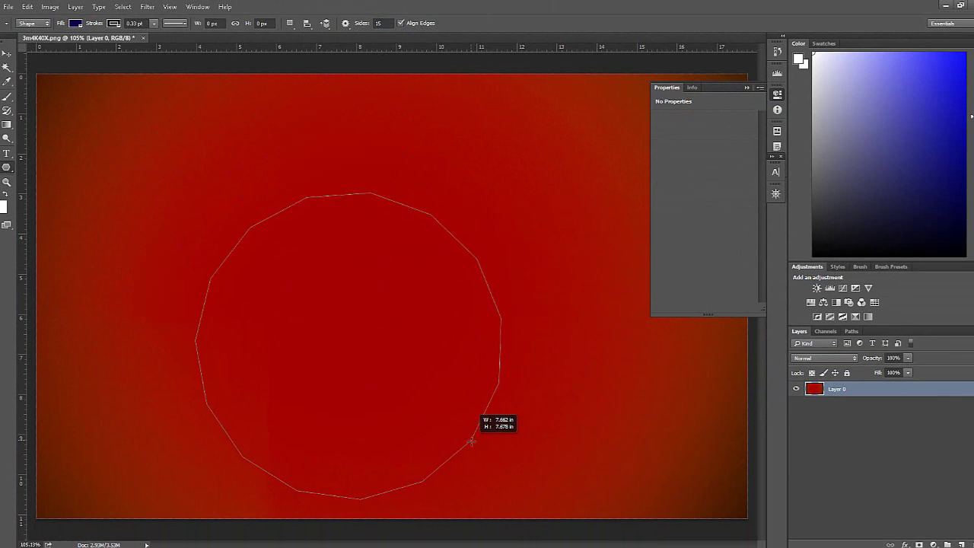
- Set the polygon to 3 sides and test-draw a navy triangle, then undo it
{"action": "left_click", "coordinate": [385, 23]}
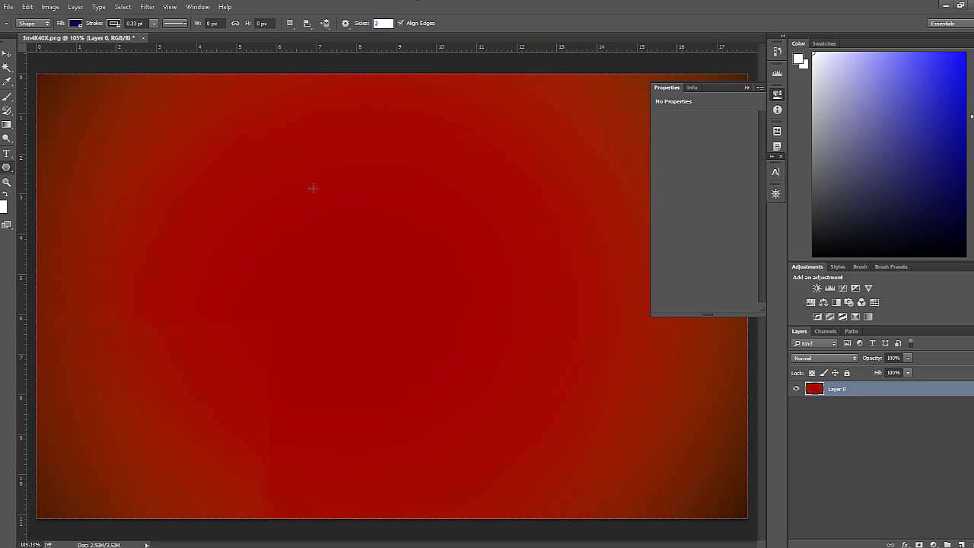
{"action": "left_click", "coordinate": [313, 188]}
{"action": "left_click", "coordinate": [482, 206]}
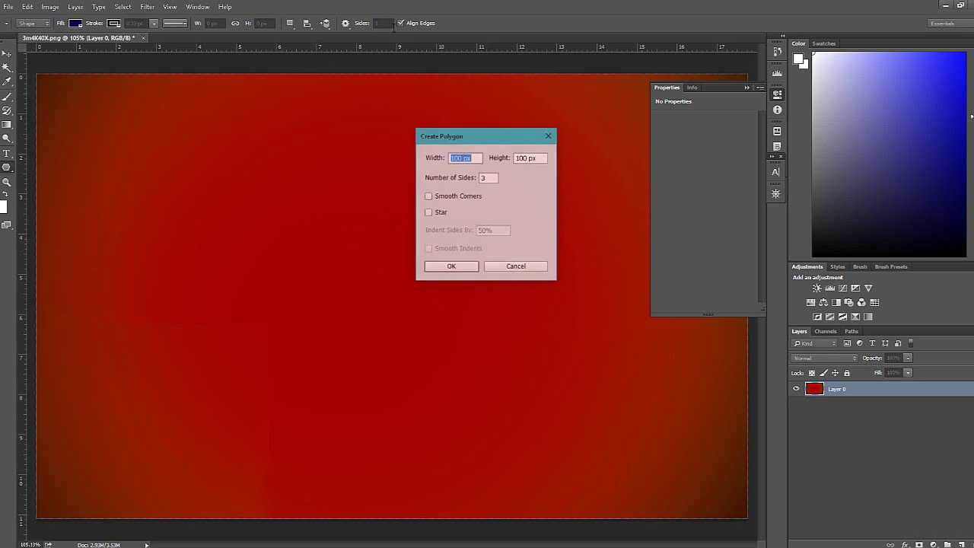
{"action": "left_click", "coordinate": [514, 266]}
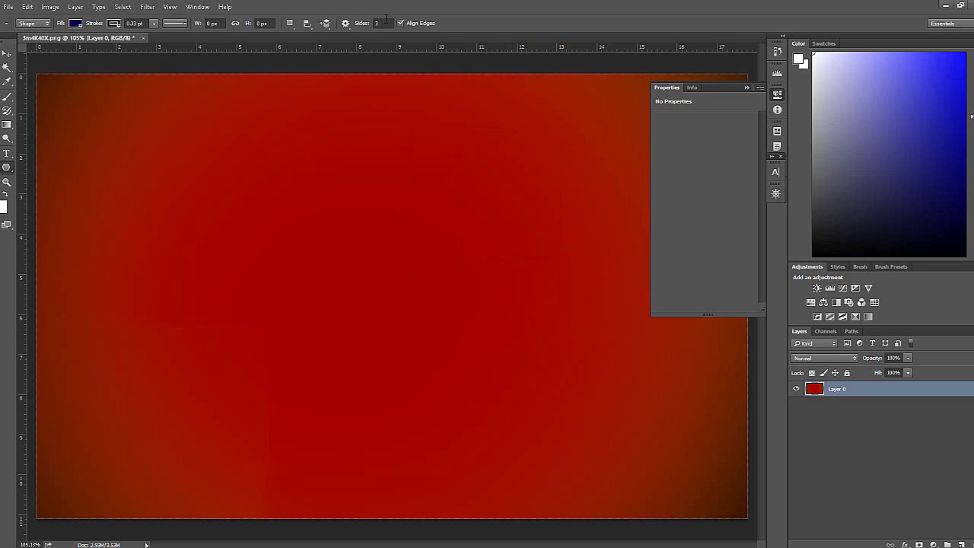
{"action": "left_click_drag", "start_coordinate": [341, 314], "coordinate": [525, 371]}
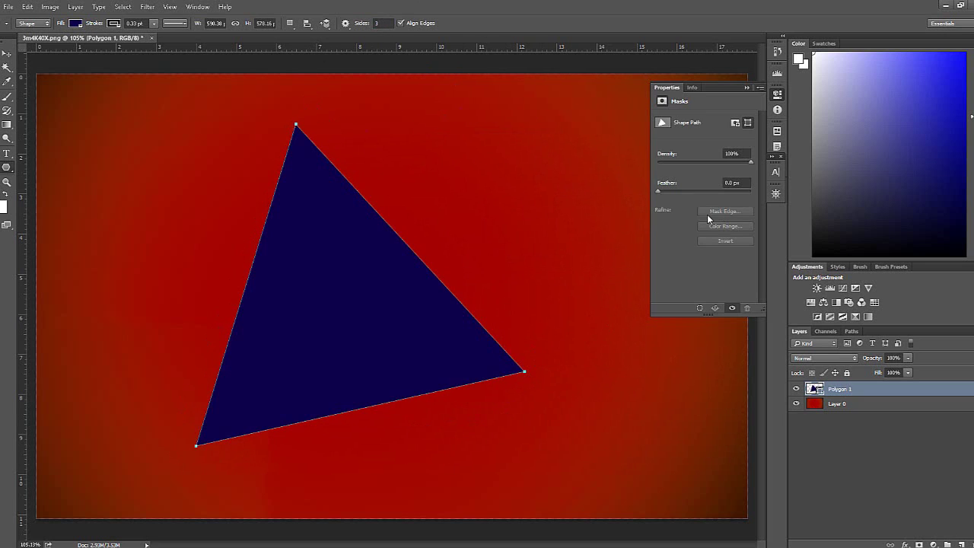
{"action": "key", "text": "ctrl+z"}
- Scatter fourteen navy triangles of various sizes across the canvas
{"action": "mouse_move", "coordinate": [248, 219]}
{"action": "left_mouse_down"}
{"action": "mouse_move", "coordinate": [371, 265]}
{"action": "mouse_move", "coordinate": [357, 242]}
{"action": "left_mouse_up"}
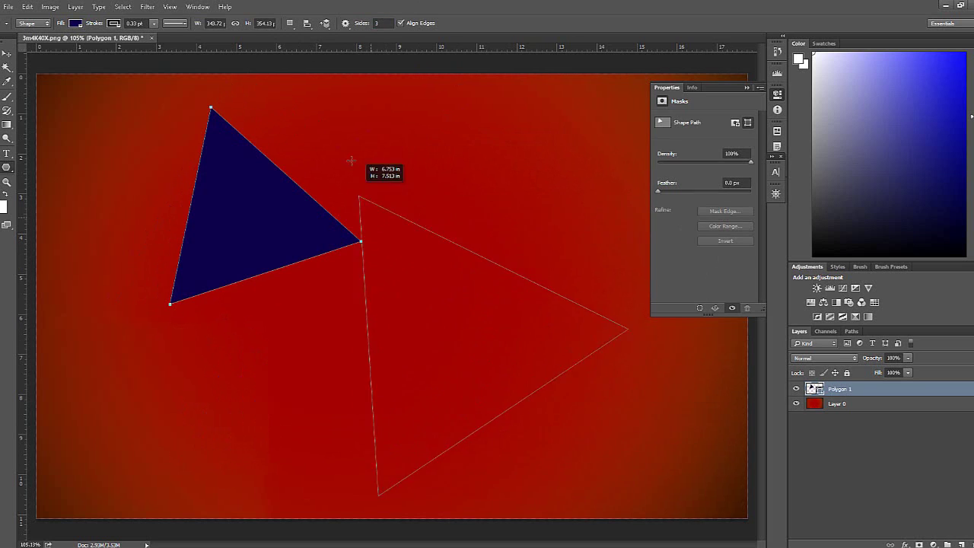
{"action": "left_click_drag", "start_coordinate": [455, 342], "coordinate": [357, 173]}
{"action": "left_click_drag", "start_coordinate": [234, 363], "coordinate": [298, 406]}
{"action": "left_click_drag", "start_coordinate": [361, 239], "coordinate": [429, 175]}
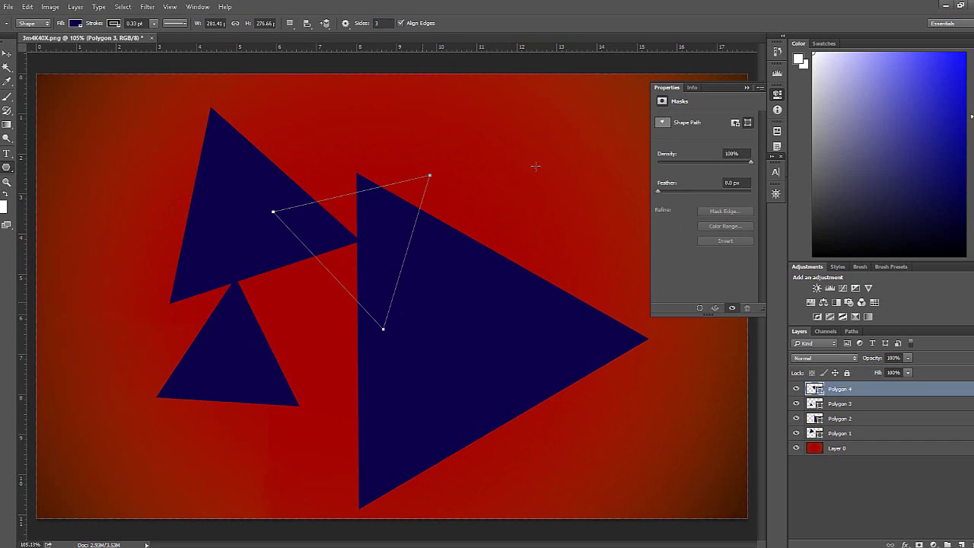
{"action": "left_click_drag", "start_coordinate": [610, 65], "coordinate": [541, 186]}
{"action": "left_click_drag", "start_coordinate": [459, 260], "coordinate": [446, 227]}
{"action": "left_click_drag", "start_coordinate": [491, 154], "coordinate": [491, 200]}
{"action": "left_click_drag", "start_coordinate": [373, 181], "coordinate": [384, 225]}
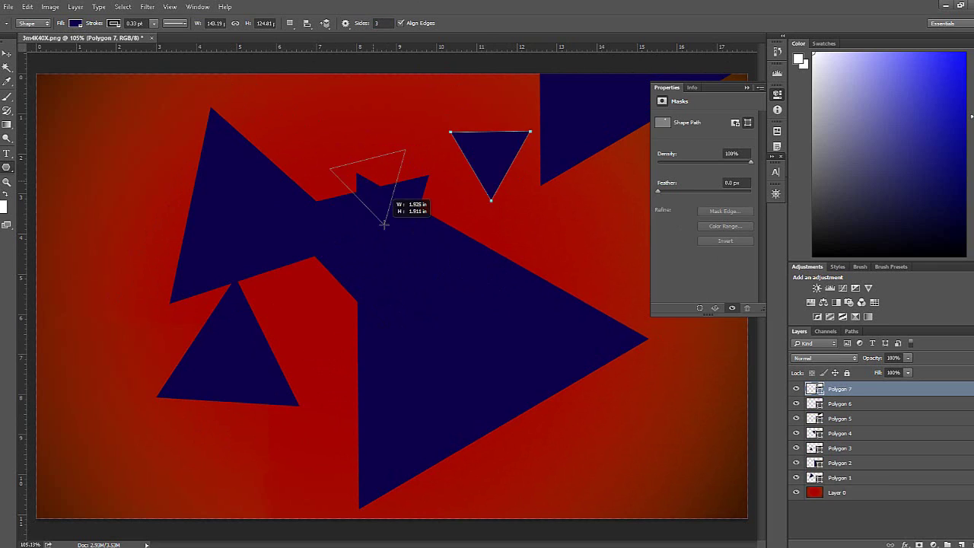
{"action": "left_click_drag", "start_coordinate": [106, 244], "coordinate": [79, 316]}
{"action": "left_click_drag", "start_coordinate": [156, 133], "coordinate": [174, 224]}
{"action": "left_click_drag", "start_coordinate": [431, 99], "coordinate": [324, 154]}
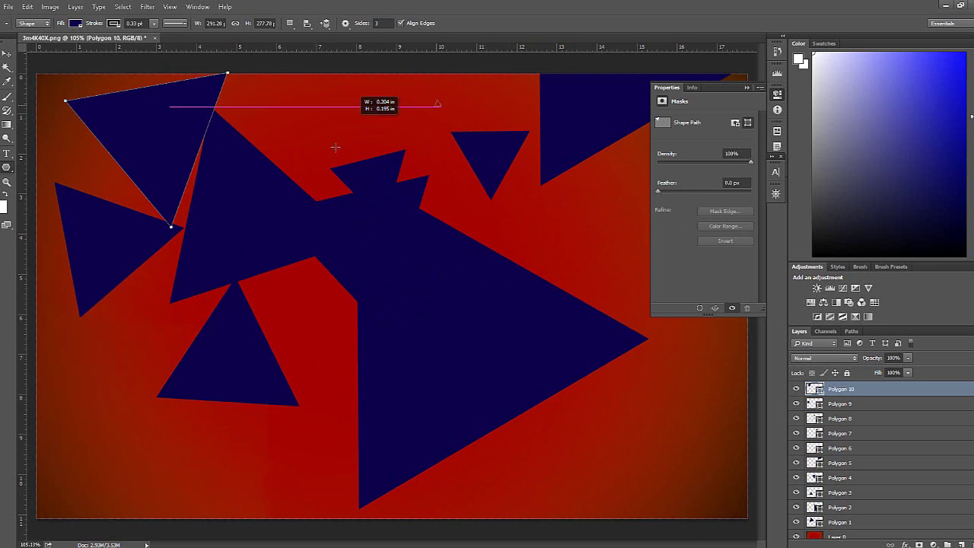
{"action": "left_click_drag", "start_coordinate": [234, 237], "coordinate": [211, 333]}
{"action": "left_click_drag", "start_coordinate": [277, 335], "coordinate": [341, 337]}
{"action": "left_click_drag", "start_coordinate": [96, 452], "coordinate": [135, 454]}
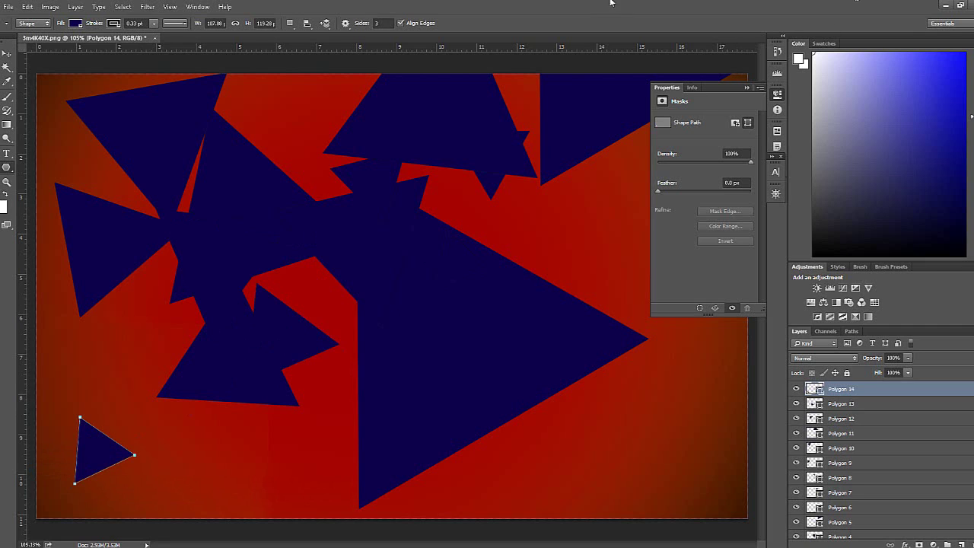
- Switch the path operation from New Layer to Combine Shapes
{"action": "left_click", "coordinate": [289, 24]}
{"action": "left_click", "coordinate": [303, 76]}
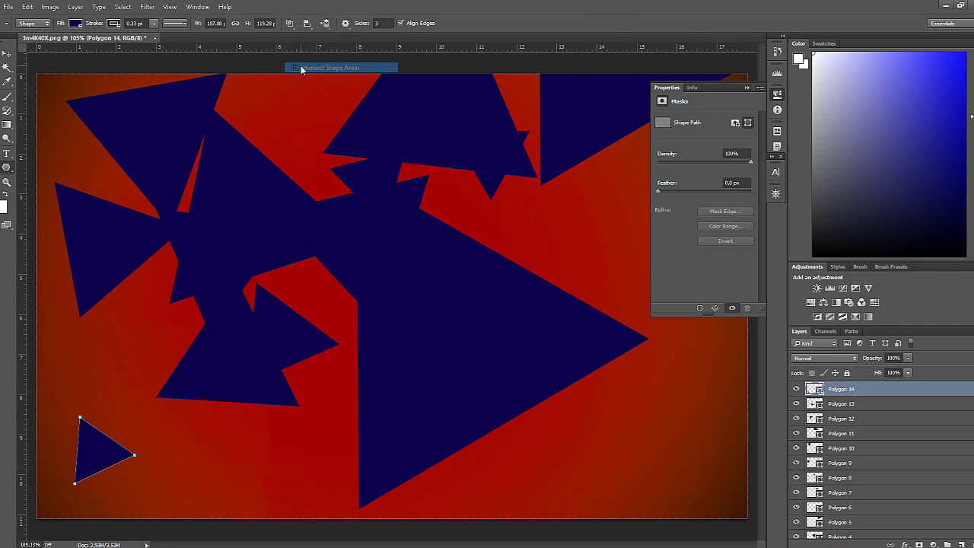
{"action": "left_click", "coordinate": [290, 24]}
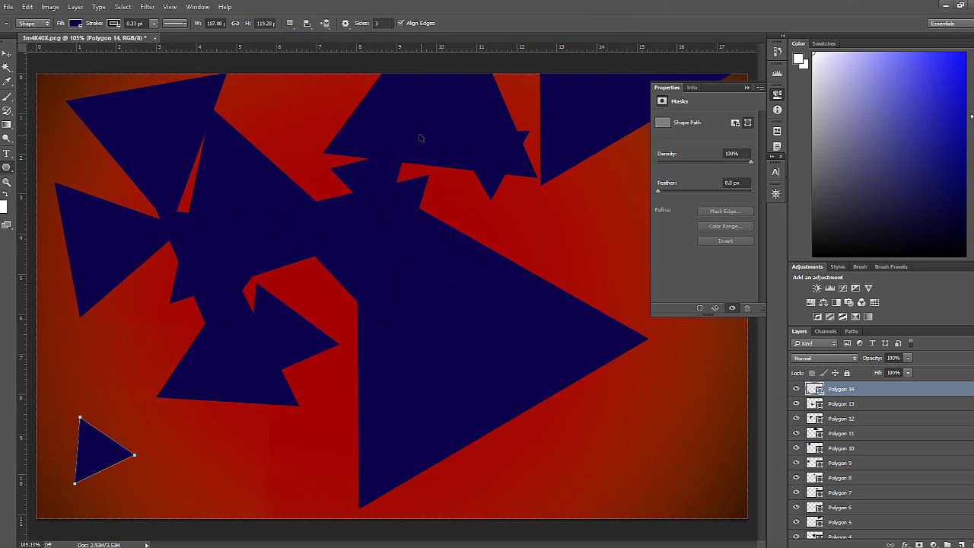
{"action": "left_click", "coordinate": [289, 23]}
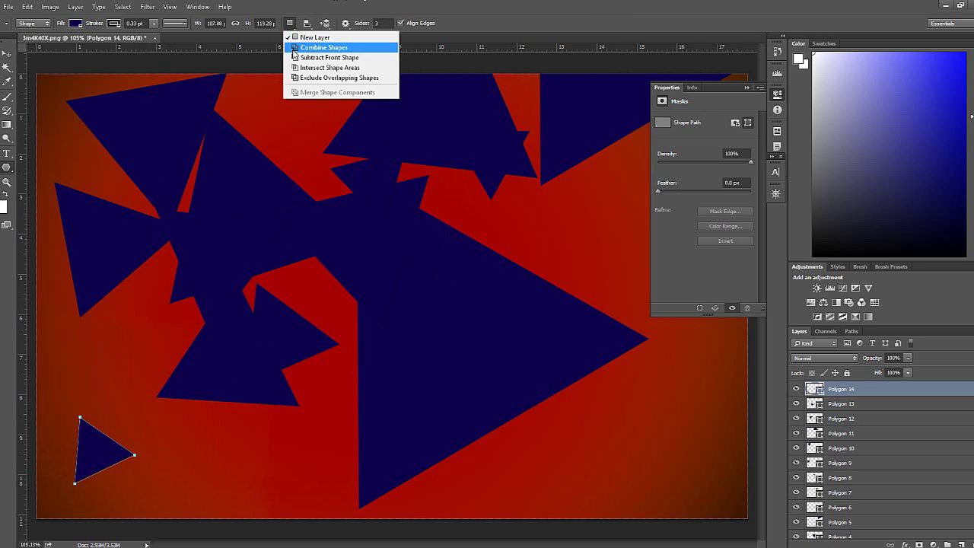
{"action": "left_click", "coordinate": [320, 45]}
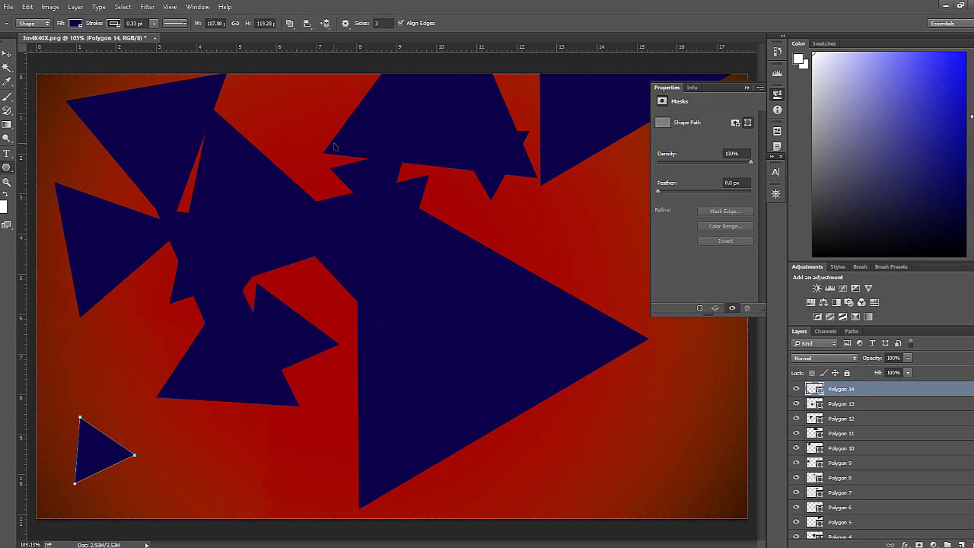
- Undo repeatedly with Ctrl+Alt+Z until only Layer 0 remains
{"action": "key", "text": "ctrl+alt+z"}
{"action": "key", "text": "ctrl+alt+z"}
{"action": "key", "text": "ctrl+alt+z"}
{"action": "key", "text": "ctrl+alt+z"}
{"action": "key", "text": "ctrl+alt+z"}
{"action": "key", "text": "ctrl+alt+z"}
{"action": "key", "text": "ctrl+alt+z"}
{"action": "key", "text": "ctrl+alt+z"}
{"action": "key", "text": "ctrl+alt+z"}
{"action": "key", "text": "ctrl+alt+z"}
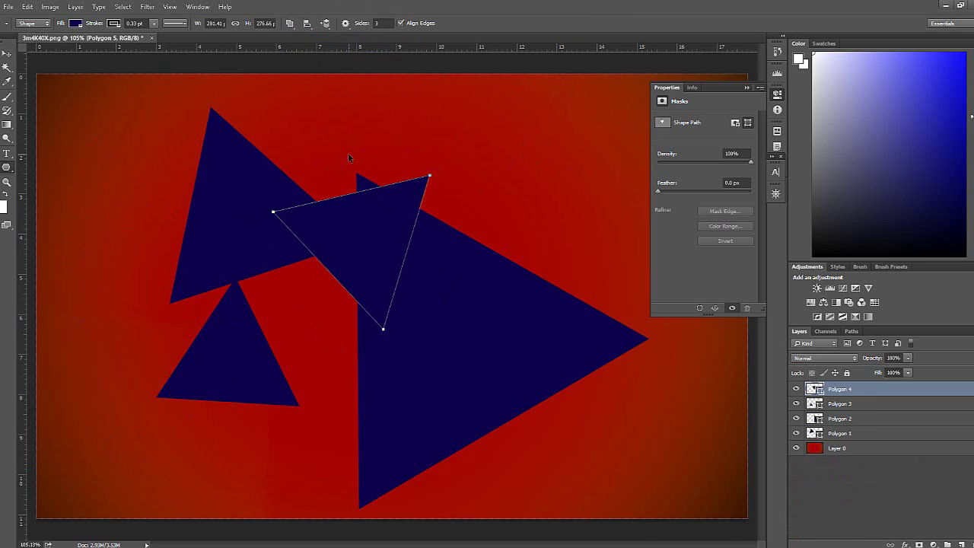
{"action": "key", "text": "ctrl+alt+z"}
{"action": "key", "text": "ctrl+alt+z"}
{"action": "key", "text": "ctrl+alt+z"}
{"action": "key", "text": "ctrl+alt+z"}
{"action": "key", "text": "ctrl+alt+z"}
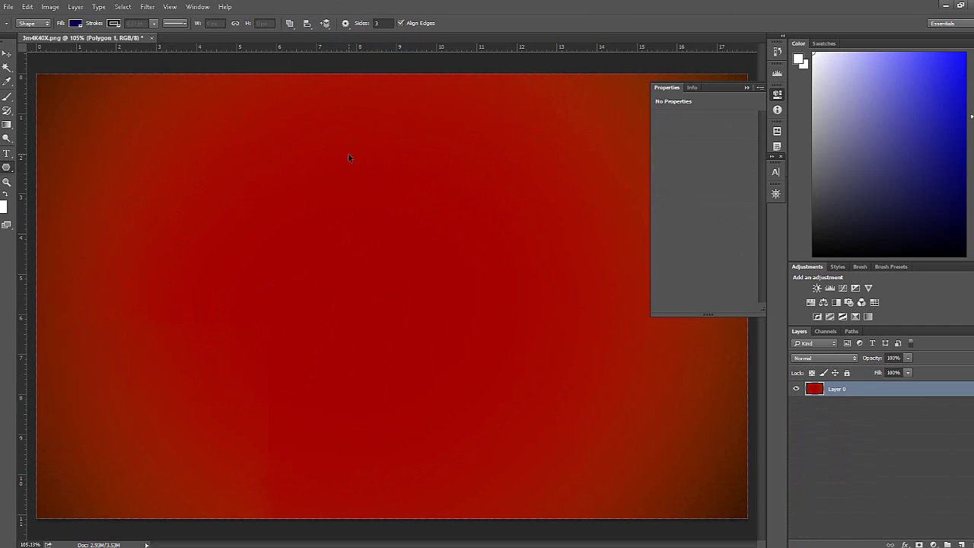
{"action": "key", "text": "ctrl+alt+z"}
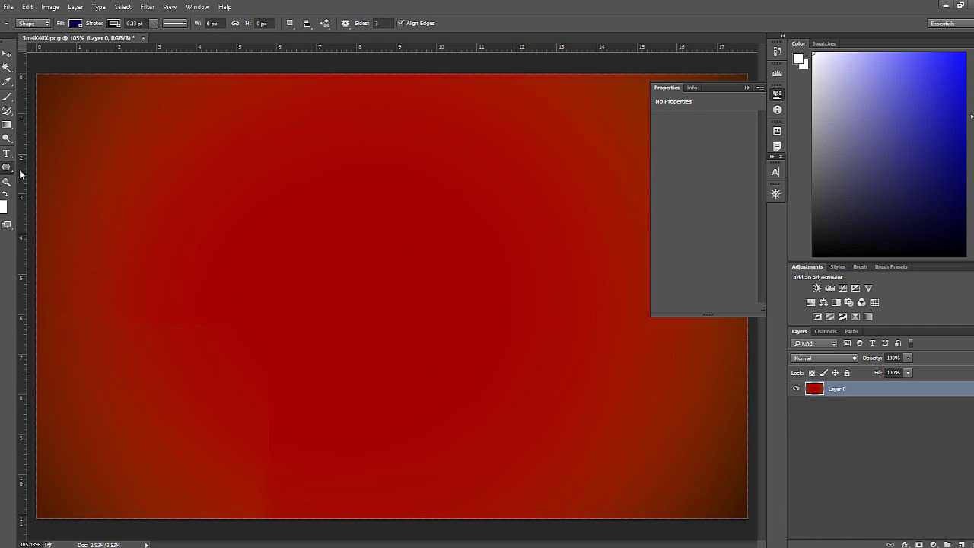
{"action": "right_click", "coordinate": [6, 167]}
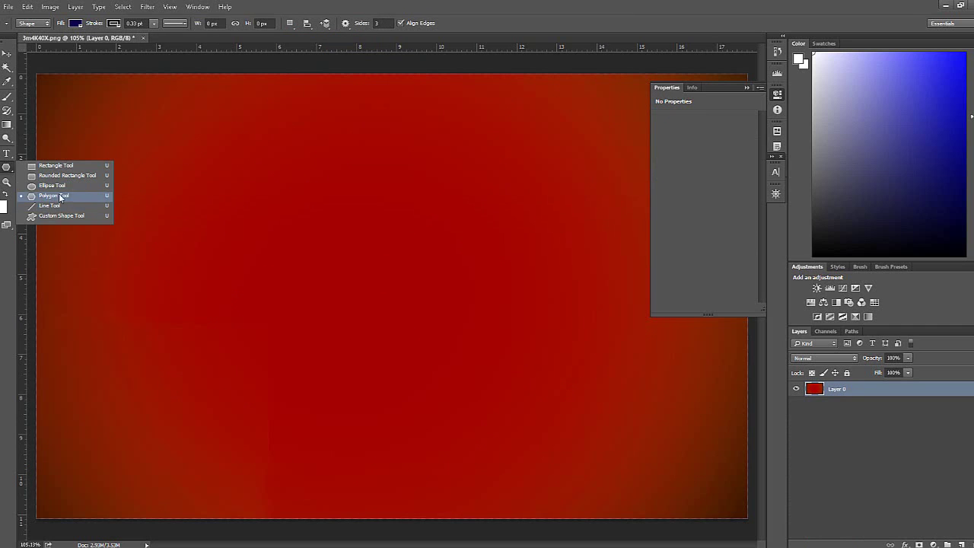
{"action": "left_click", "coordinate": [63, 197]}
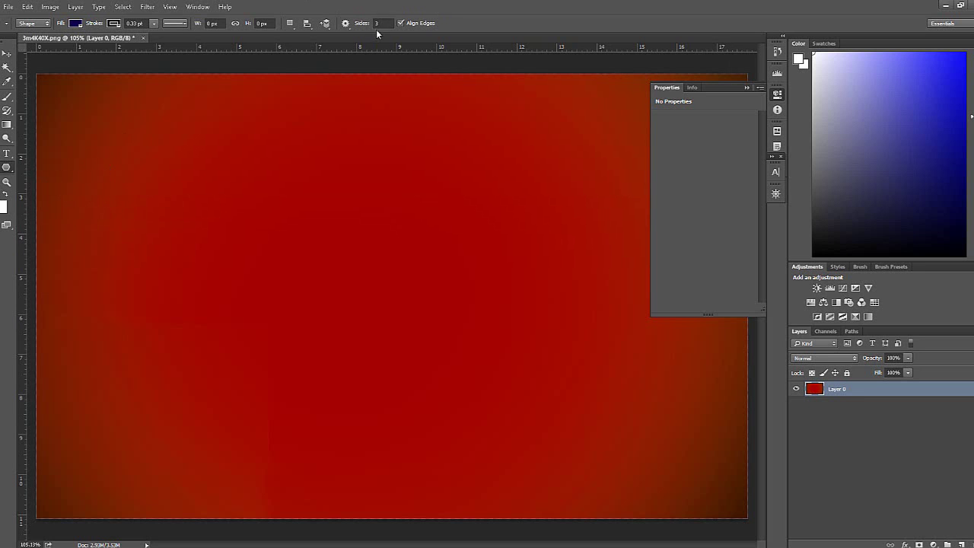
{"action": "left_click_drag", "start_coordinate": [298, 240], "coordinate": [415, 297]}
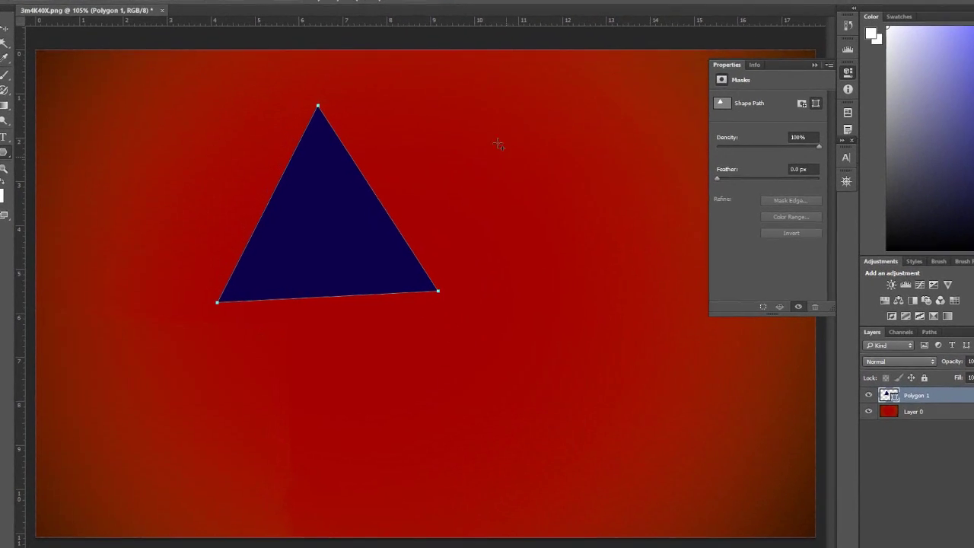
{"action": "mouse_move", "coordinate": [381, 251]}
{"action": "left_mouse_down"}
{"action": "mouse_move", "coordinate": [234, 359]}
{"action": "mouse_move", "coordinate": [279, 345]}
{"action": "left_mouse_up"}
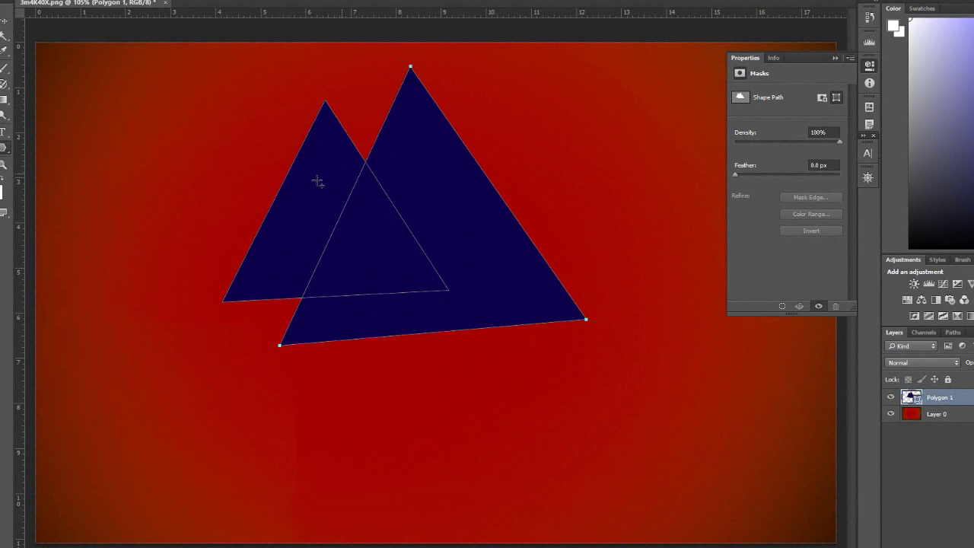
{"action": "left_click", "coordinate": [312, 8]}
{"action": "left_click", "coordinate": [365, 35]}
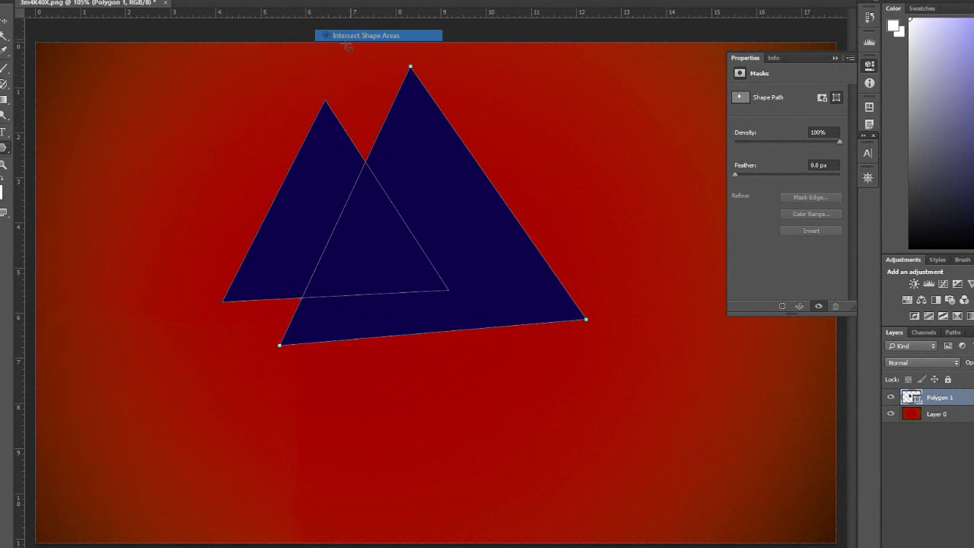
{"action": "left_click_drag", "start_coordinate": [246, 188], "coordinate": [314, 296]}
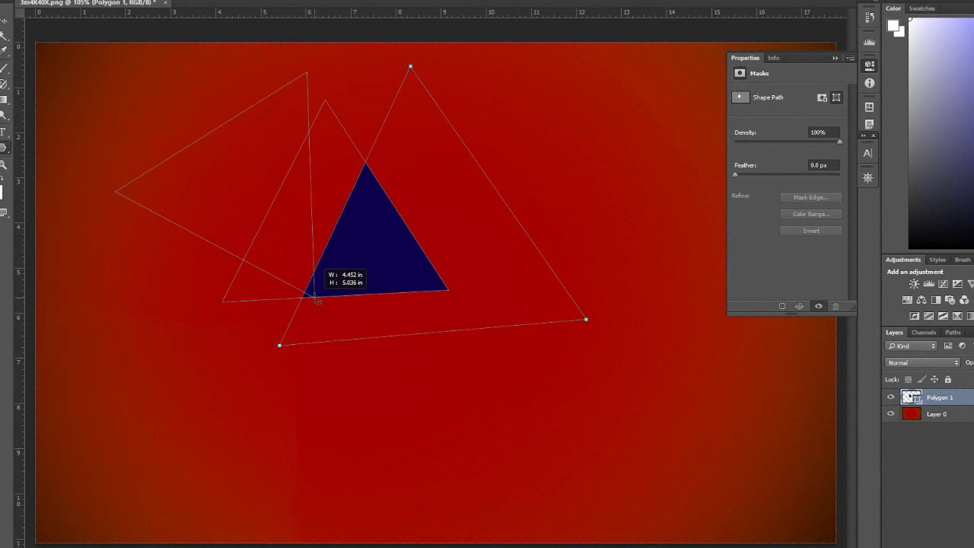
{"action": "left_click_drag", "start_coordinate": [417, 171], "coordinate": [574, 220]}
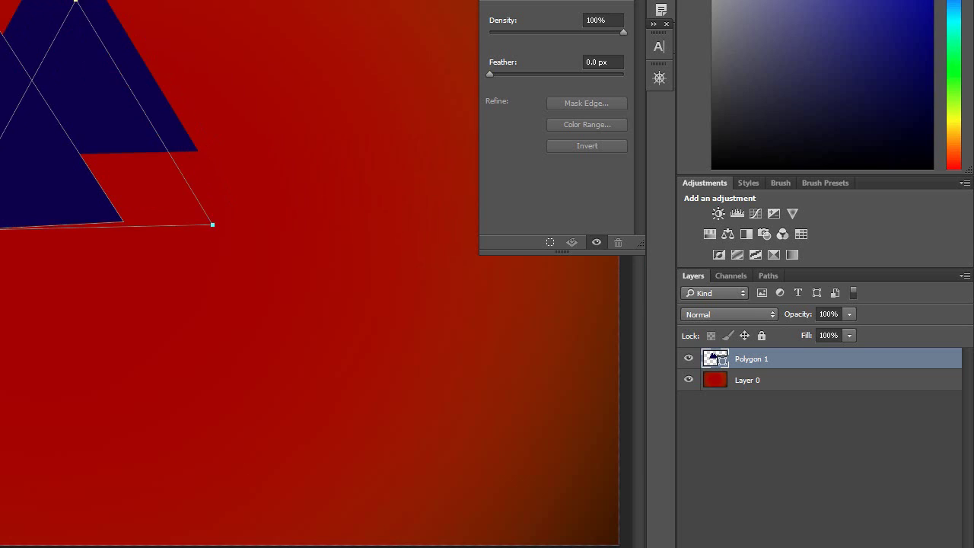
{"action": "key", "text": "Delete"}
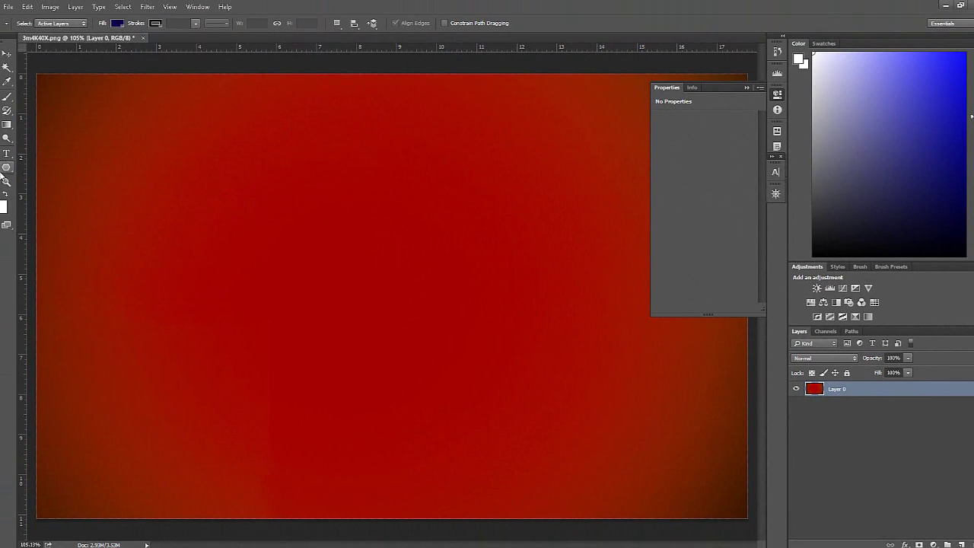
- Choose the Polygon Tool, enter 5 in Sides, and open its gear geometry options
{"action": "left_click", "coordinate": [5, 169]}
{"action": "right_click", "coordinate": [7, 168]}
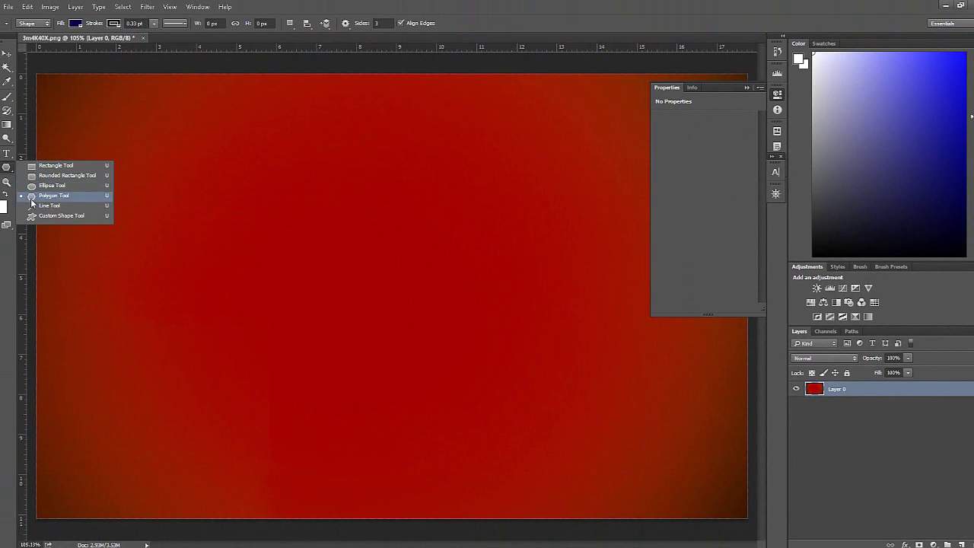
{"action": "left_click", "coordinate": [34, 199]}
{"action": "left_click", "coordinate": [382, 23]}
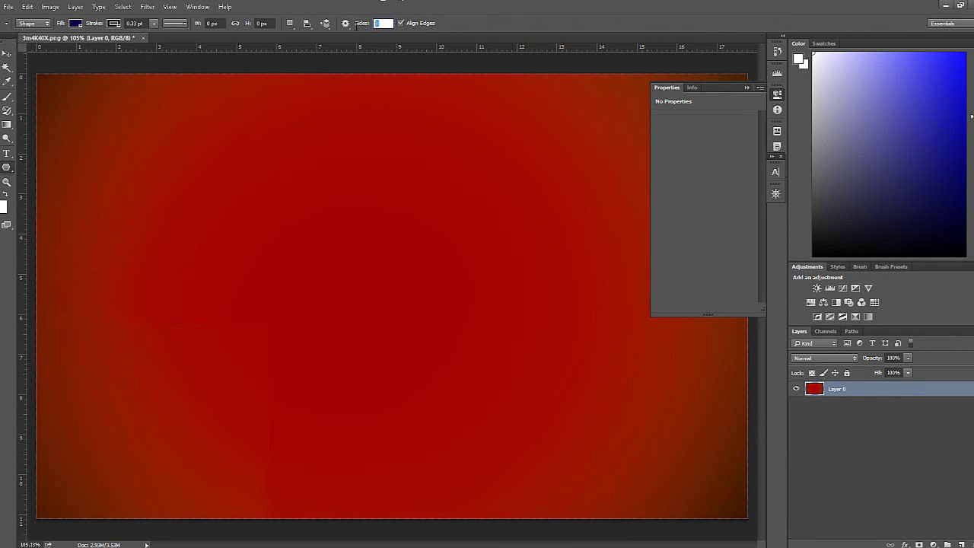
{"action": "type", "text": "5"}
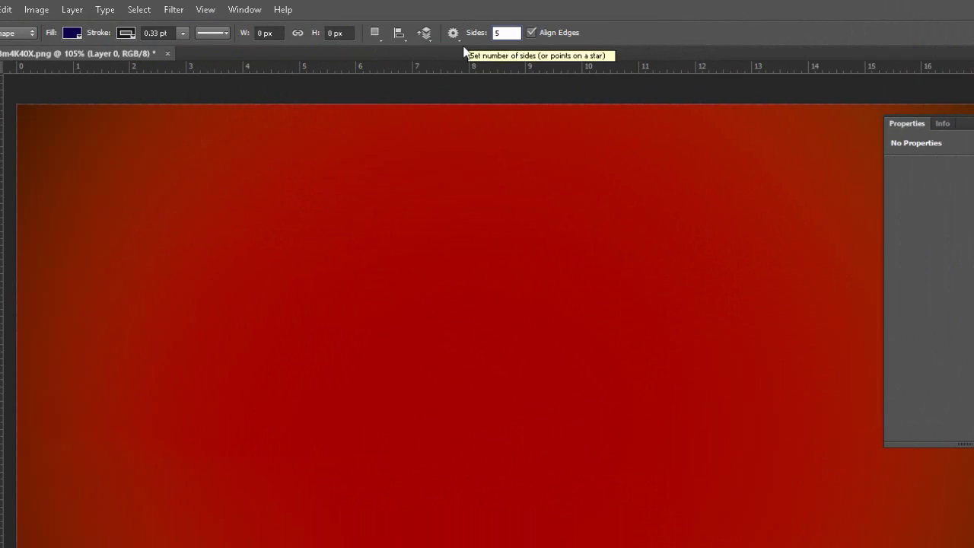
{"action": "left_click", "coordinate": [424, 33]}
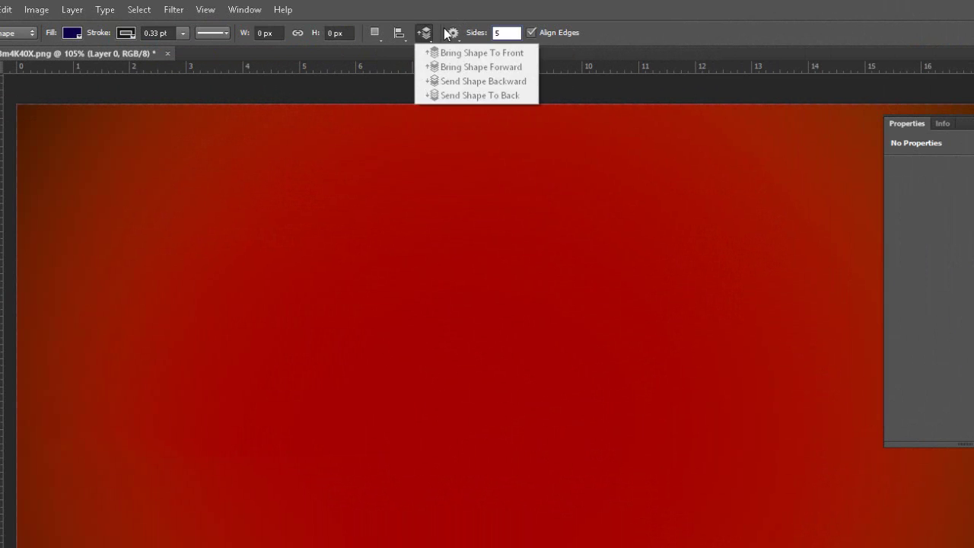
{"action": "left_click", "coordinate": [454, 33]}
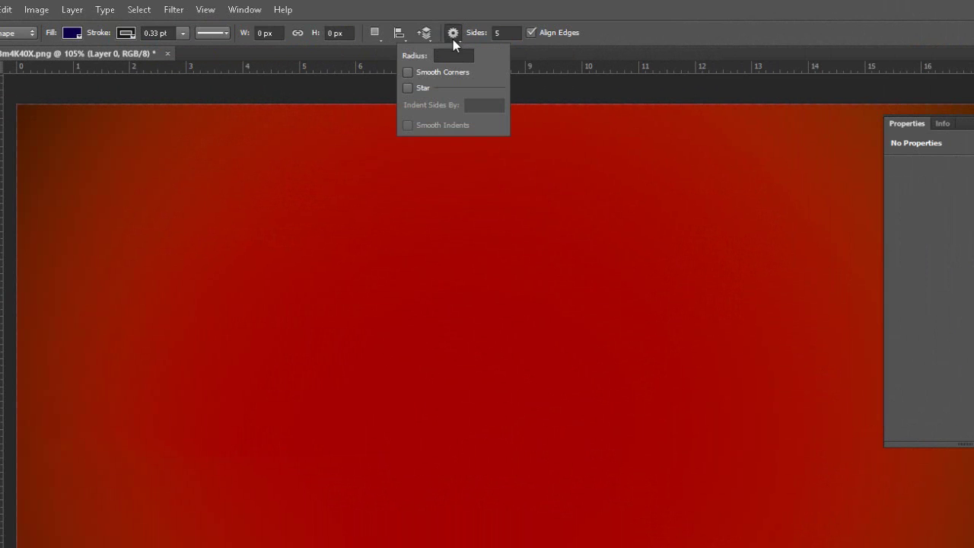
- Enable Star and test-draw stars at 50% and 20% indent, undoing each
{"action": "left_click", "coordinate": [409, 89]}
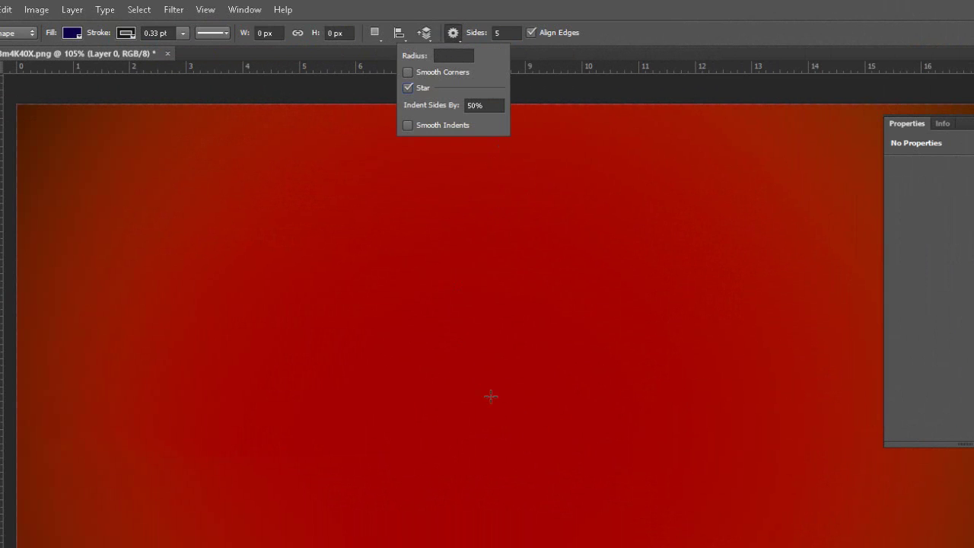
{"action": "left_click_drag", "start_coordinate": [463, 360], "coordinate": [512, 335]}
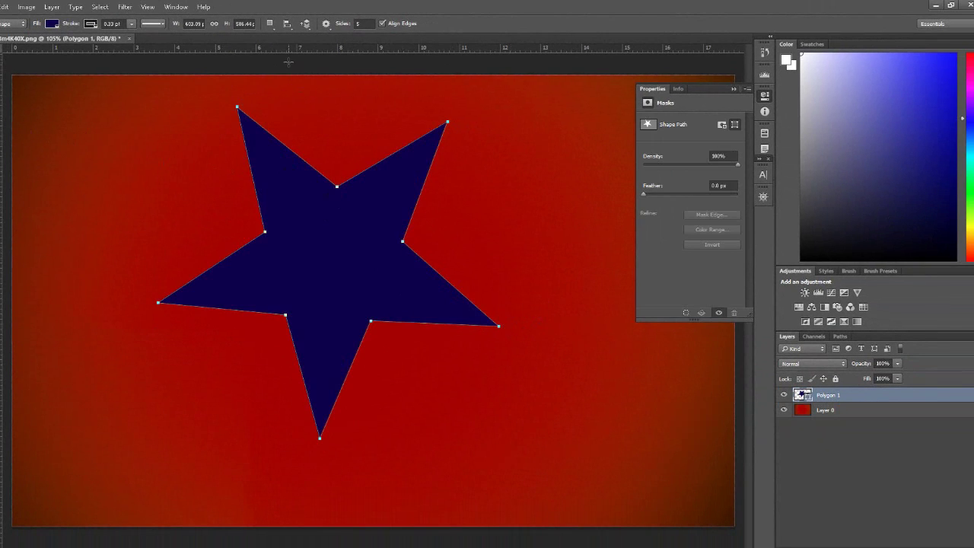
{"action": "key", "text": "ctrl+z"}
{"action": "left_click", "coordinate": [325, 24]}
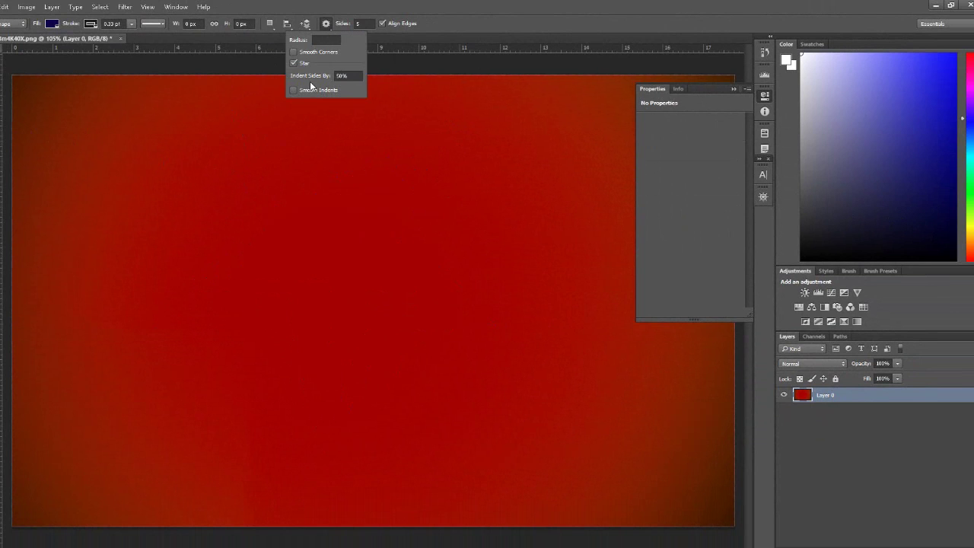
{"action": "left_click", "coordinate": [341, 76]}
{"action": "type", "text": "20"}
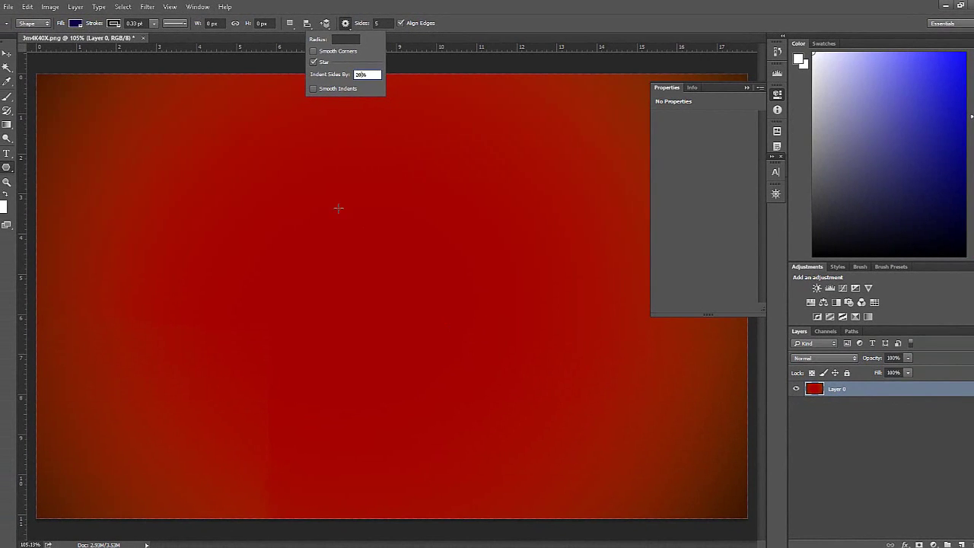
{"action": "mouse_move", "coordinate": [317, 209]}
{"action": "left_mouse_down"}
{"action": "mouse_move", "coordinate": [491, 333]}
{"action": "mouse_move", "coordinate": [453, 241]}
{"action": "left_mouse_up"}
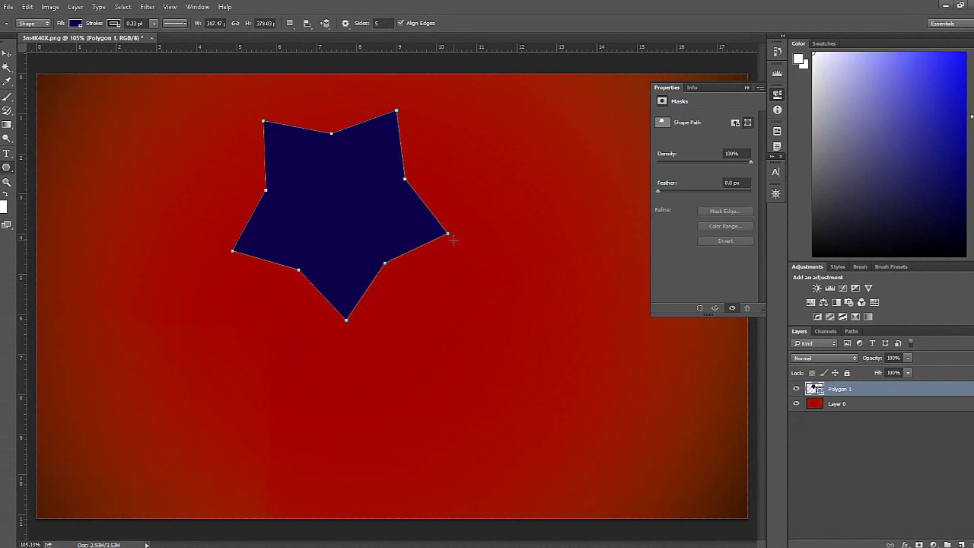
{"action": "key", "text": "ctrl+z"}
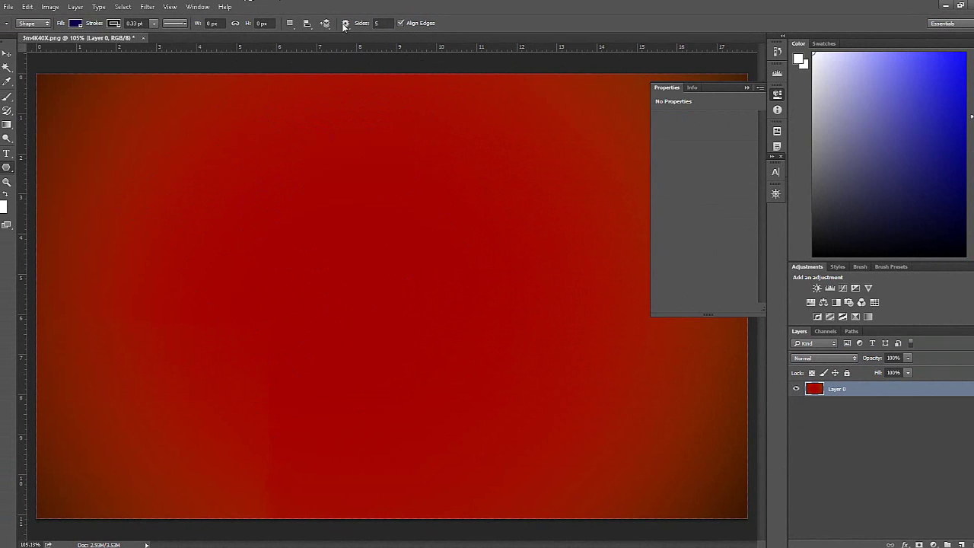
- Set Indent Sides By to 70% and draw a sharper five-point star
{"action": "left_click", "coordinate": [345, 24]}
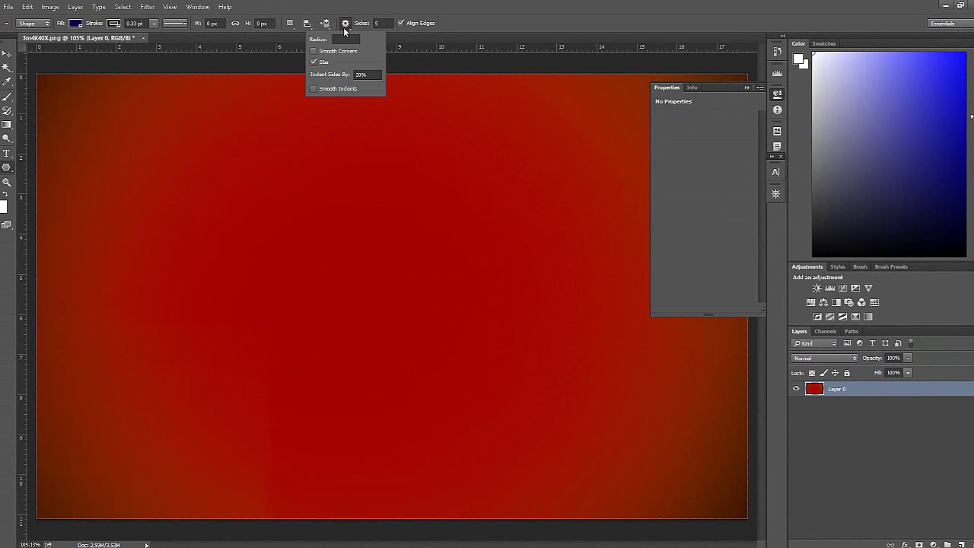
{"action": "left_click", "coordinate": [363, 74]}
{"action": "type", "text": "70"}
{"action": "left_click_drag", "start_coordinate": [249, 298], "coordinate": [394, 376]}
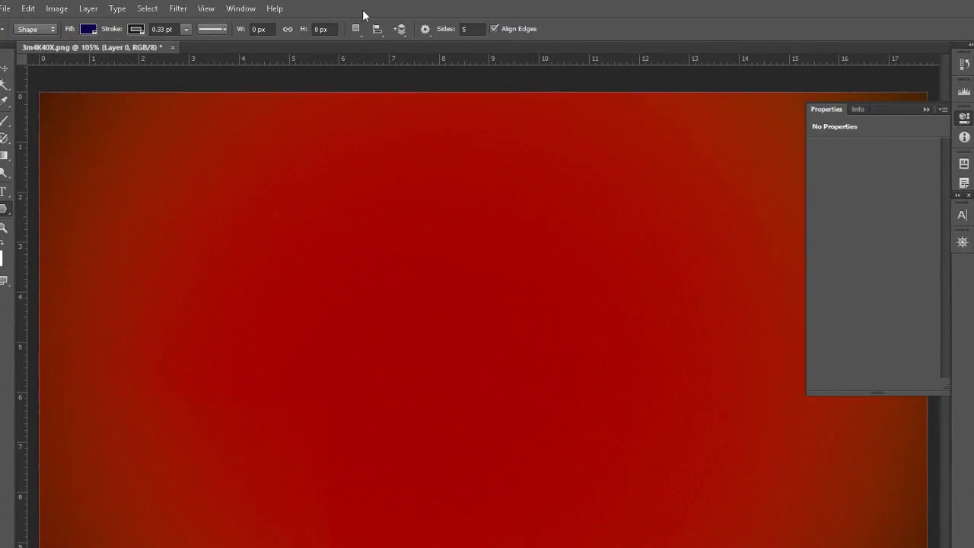
- Draw a star with Smooth Indents on, then a sharp star with it off
{"action": "left_click", "coordinate": [425, 29]}
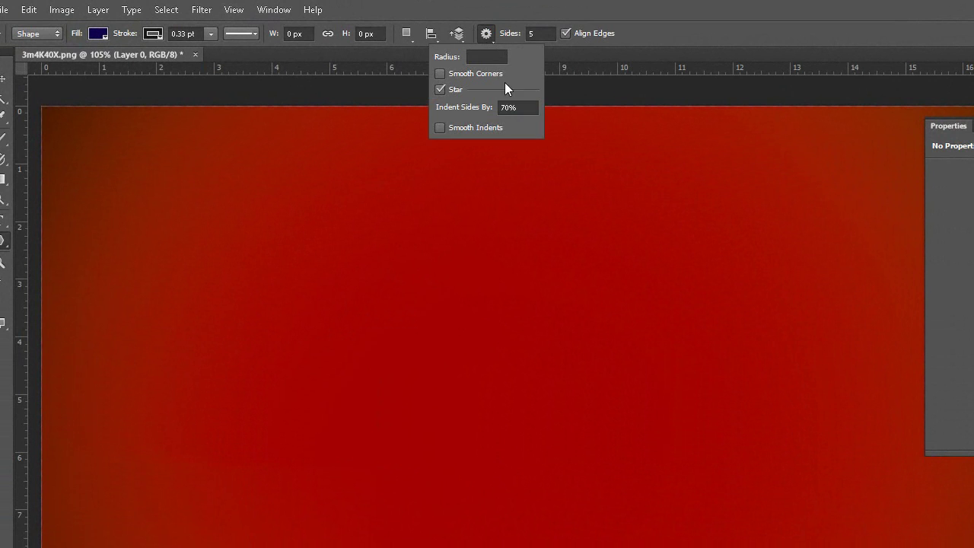
{"action": "left_click", "coordinate": [455, 127]}
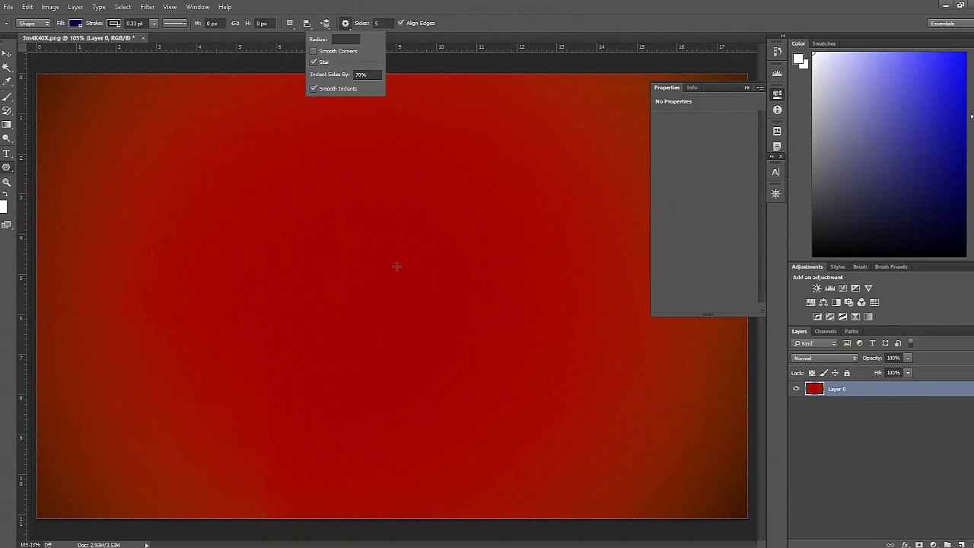
{"action": "left_click_drag", "start_coordinate": [397, 266], "coordinate": [519, 333]}
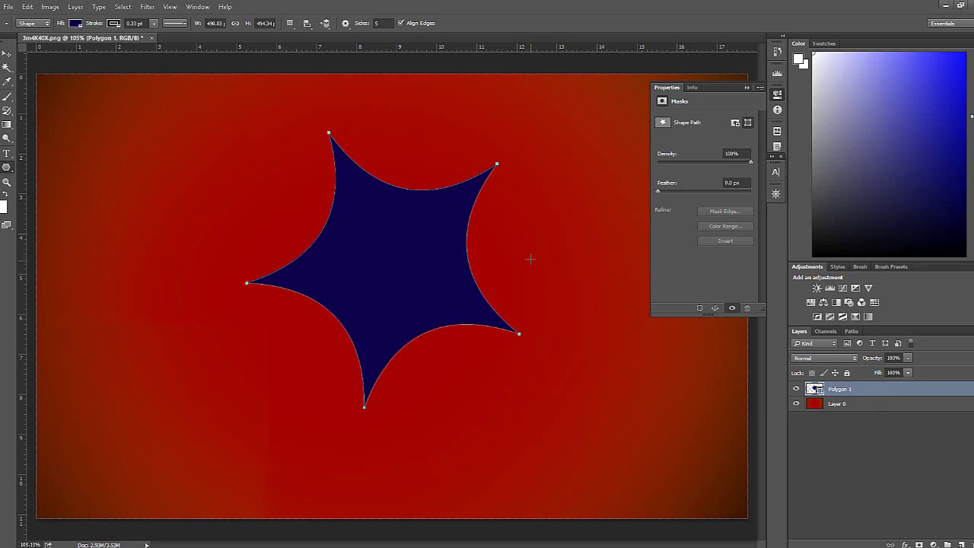
{"action": "left_click", "coordinate": [325, 23]}
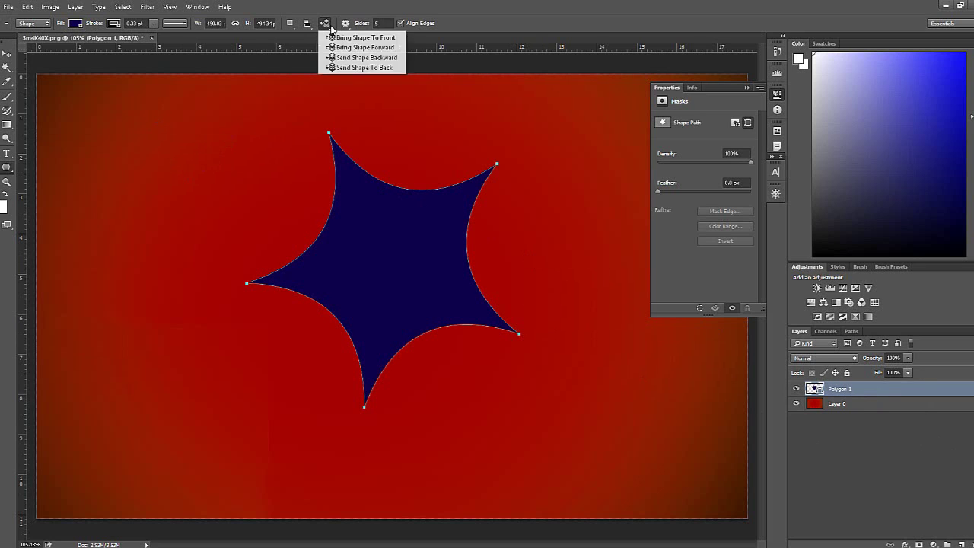
{"action": "left_click", "coordinate": [344, 23]}
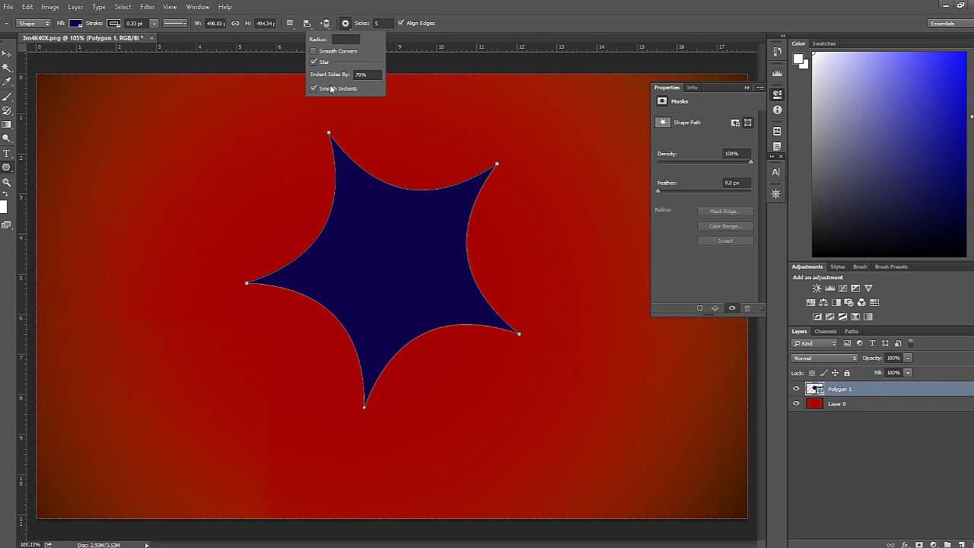
{"action": "left_click", "coordinate": [331, 89]}
{"action": "left_click_drag", "start_coordinate": [273, 193], "coordinate": [391, 250]}
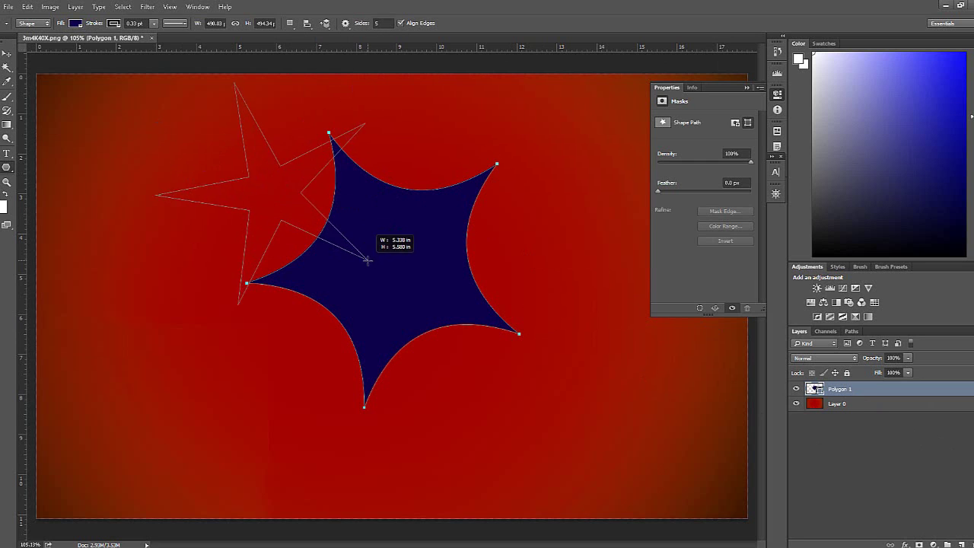
- Change the indent percentage, draw another star, and undo the last two stars
{"action": "left_click", "coordinate": [349, 24]}
{"action": "left_click", "coordinate": [332, 74]}
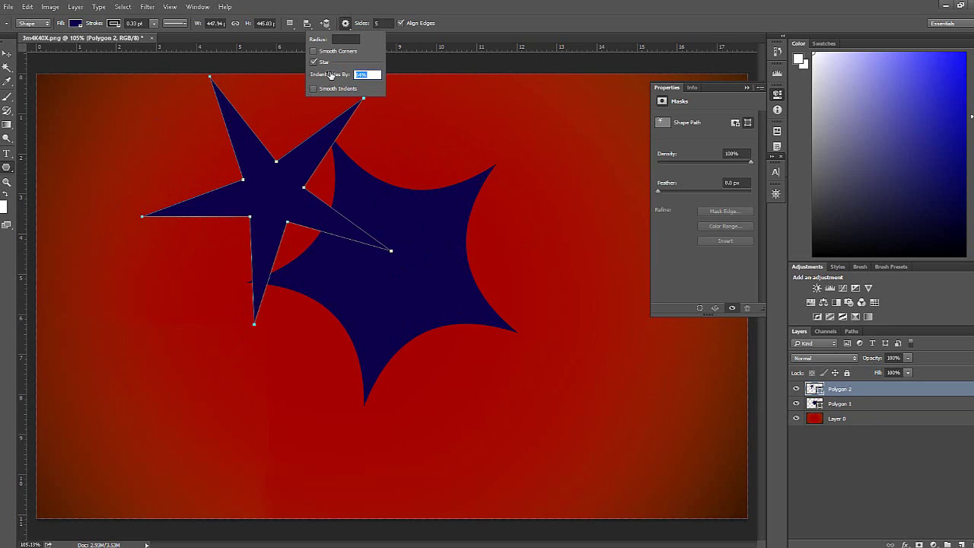
{"action": "left_click_drag", "start_coordinate": [295, 331], "coordinate": [465, 405]}
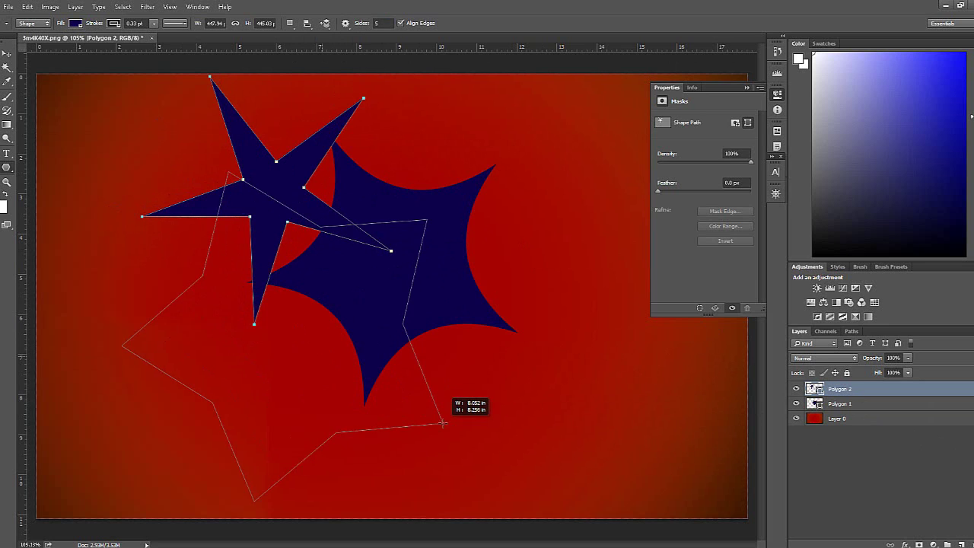
{"action": "key", "text": "ctrl+alt+z"}
{"action": "key", "text": "ctrl+alt+z"}
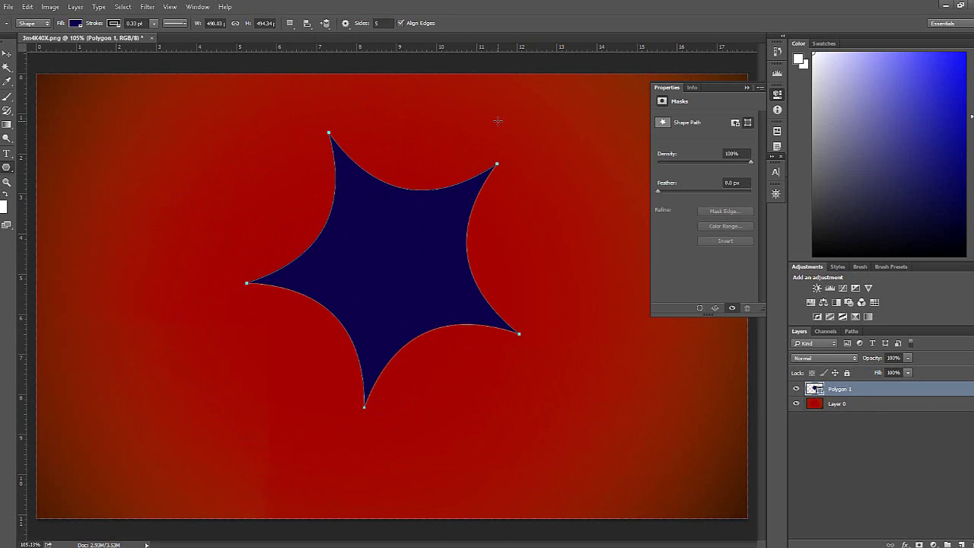
{"action": "key", "text": "ctrl+alt+z"}
{"action": "key", "text": "ctrl+alt+z"}
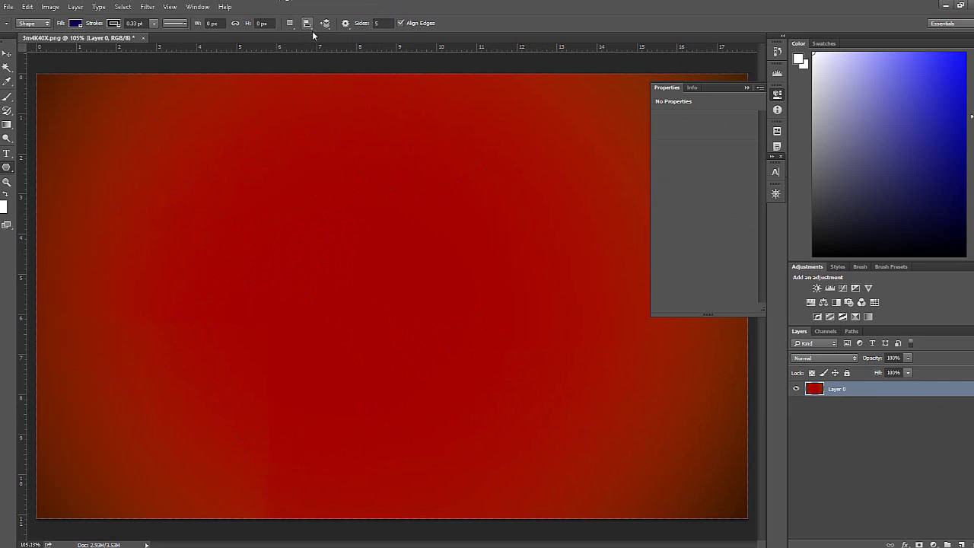
- Set the star indent and draw a large rounded star near the canvas centre
{"action": "left_click", "coordinate": [345, 24]}
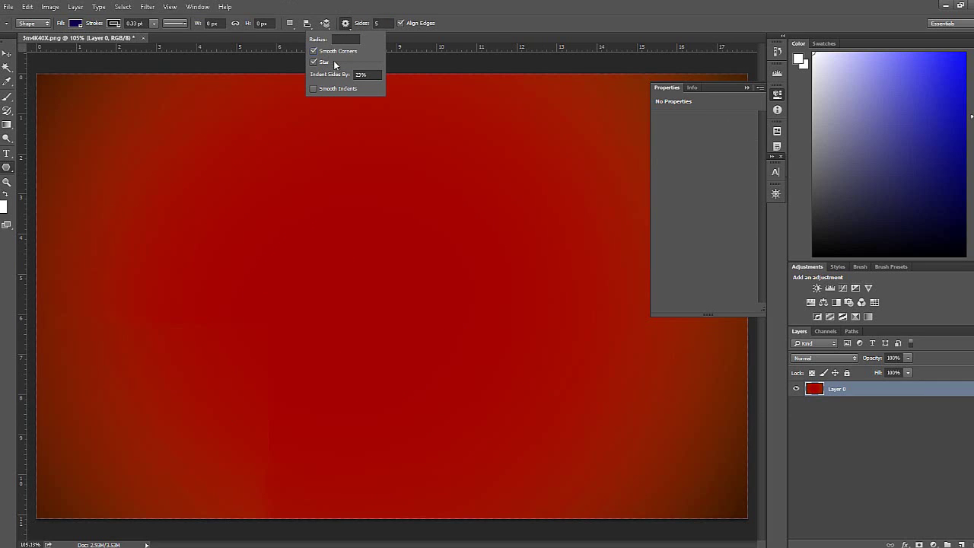
{"action": "left_click", "coordinate": [366, 74]}
{"action": "mouse_move", "coordinate": [351, 278]}
{"action": "left_mouse_down"}
{"action": "mouse_move", "coordinate": [508, 385]}
{"action": "mouse_move", "coordinate": [509, 396]}
{"action": "left_mouse_up"}
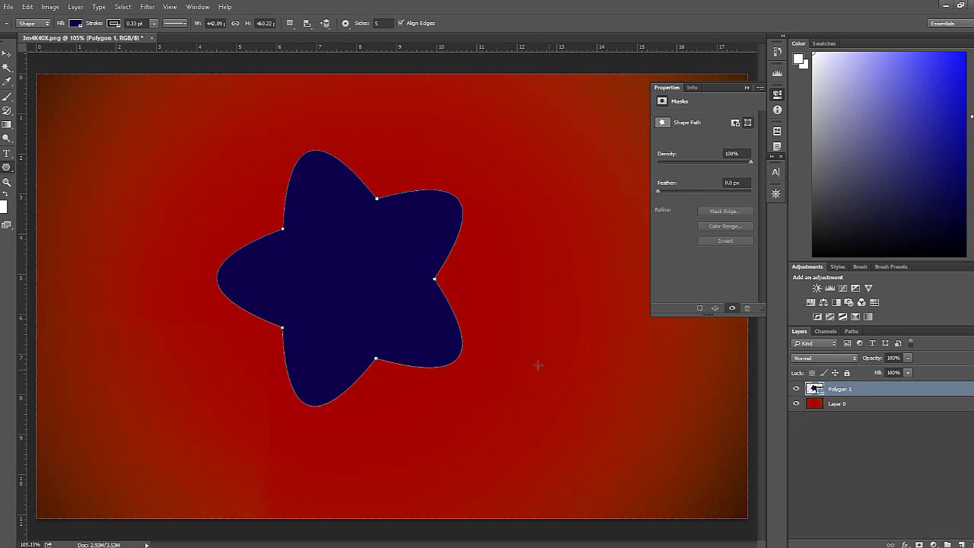
- Scatter nine smaller rounded stars around it, then undo the last two
{"action": "left_click_drag", "start_coordinate": [506, 360], "coordinate": [605, 452]}
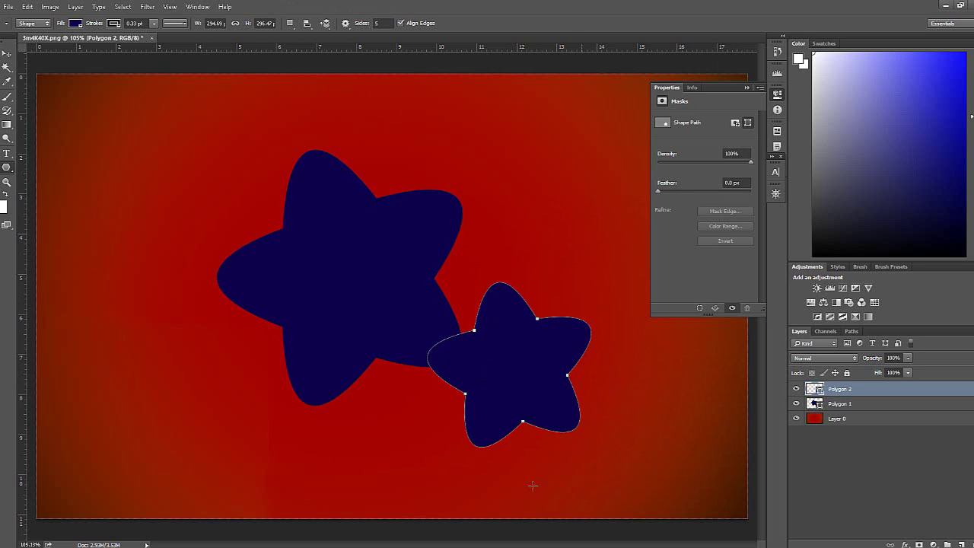
{"action": "left_click_drag", "start_coordinate": [129, 222], "coordinate": [152, 248]}
{"action": "left_click_drag", "start_coordinate": [232, 428], "coordinate": [255, 450]}
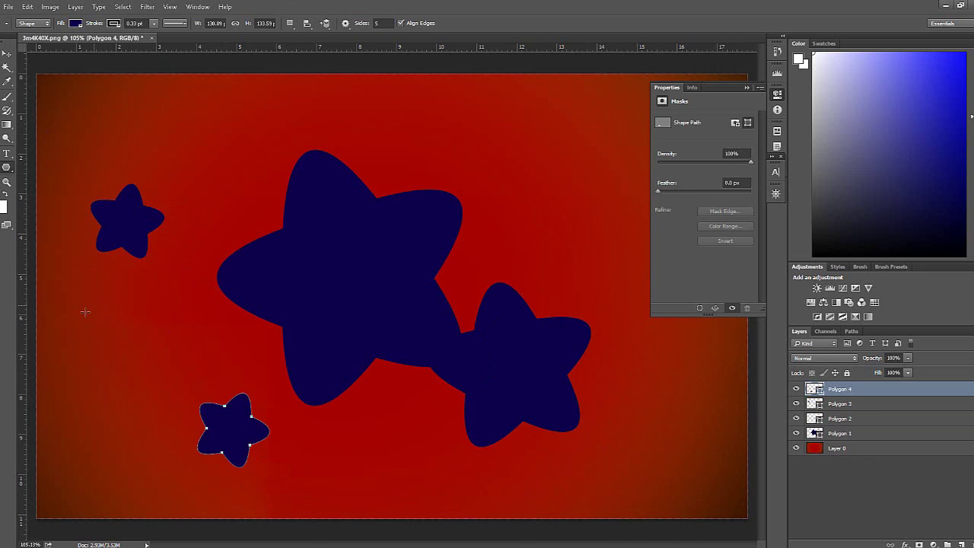
{"action": "left_click_drag", "start_coordinate": [95, 305], "coordinate": [111, 323]}
{"action": "left_click_drag", "start_coordinate": [131, 153], "coordinate": [200, 115]}
{"action": "left_click_drag", "start_coordinate": [218, 43], "coordinate": [311, 35]}
{"action": "left_click_drag", "start_coordinate": [555, 98], "coordinate": [609, 157]}
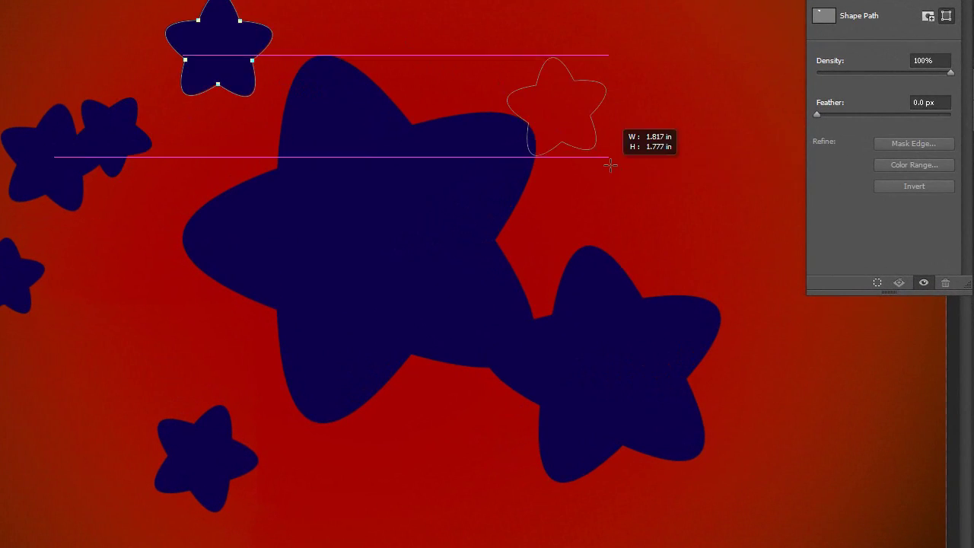
{"action": "left_click_drag", "start_coordinate": [730, 137], "coordinate": [849, 283]}
{"action": "left_click_drag", "start_coordinate": [161, 355], "coordinate": [212, 410]}
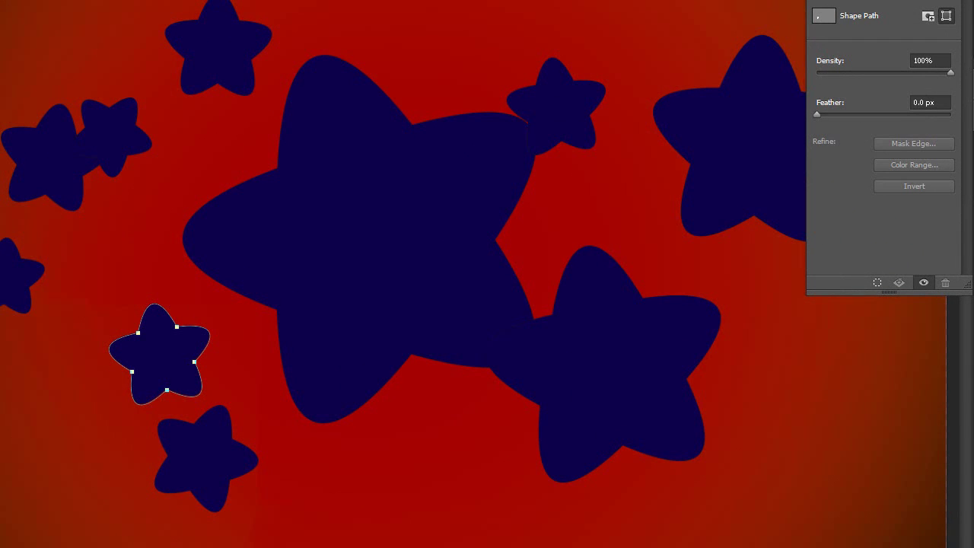
{"action": "key", "text": "ctrl+alt+z"}
{"action": "key", "text": "ctrl+alt+z"}
{"action": "key", "text": "ctrl+alt+z"}
{"action": "key", "text": "ctrl+alt+z"}
{"action": "key", "text": "ctrl+alt+z"}
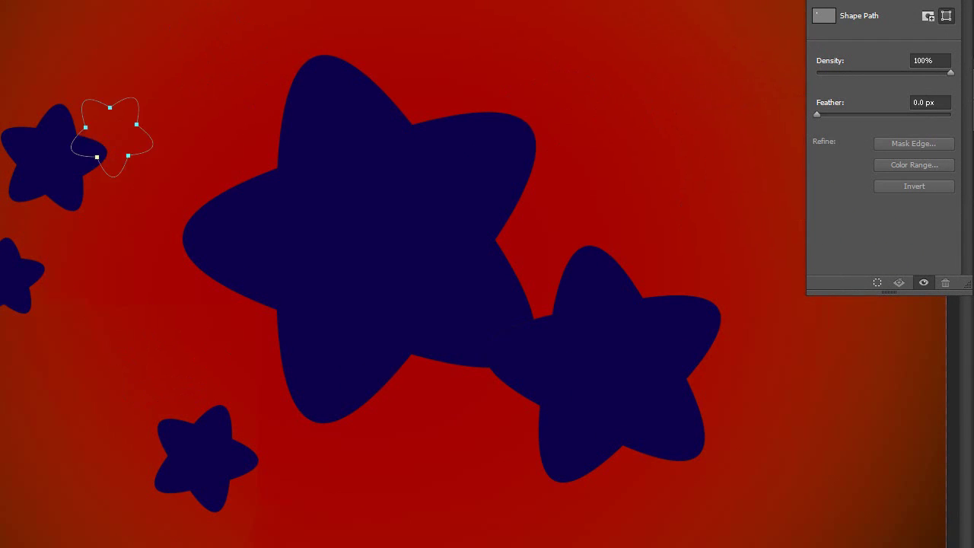
{"action": "key", "text": "ctrl+alt+z"}
{"action": "key", "text": "ctrl+alt+z"}
{"action": "key", "text": "ctrl+alt+z"}
{"action": "key", "text": "ctrl+alt+z"}
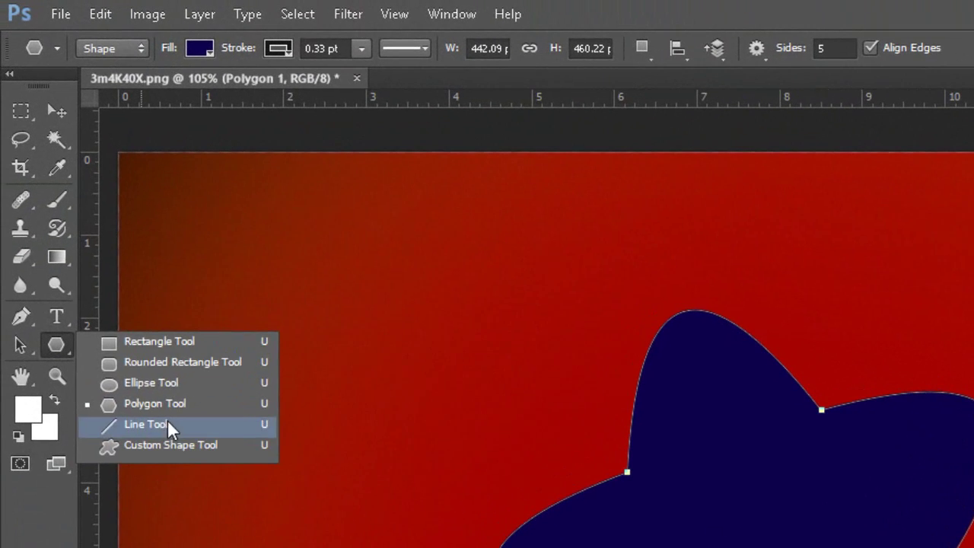
- Turn off Smooth Corners, set star points to 8, and draw a sharp eight-point star
{"action": "left_click", "coordinate": [716, 49]}
{"action": "left_click", "coordinate": [756, 47]}
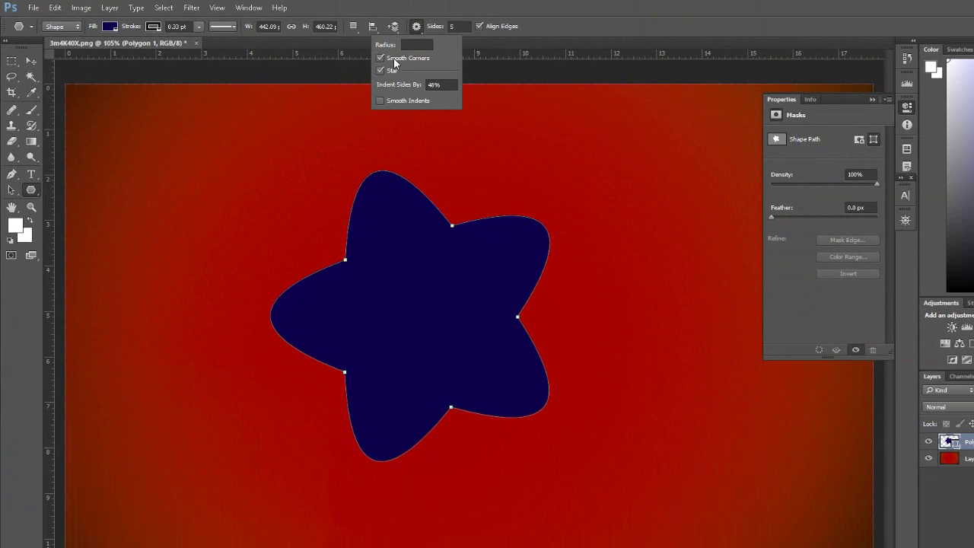
{"action": "left_click", "coordinate": [395, 61]}
{"action": "left_click", "coordinate": [416, 47]}
{"action": "left_click", "coordinate": [460, 26]}
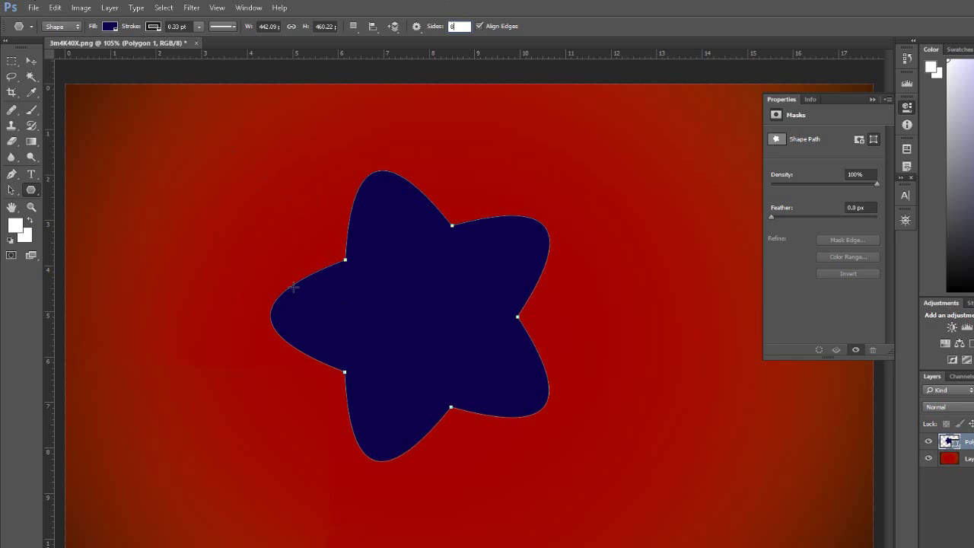
{"action": "type", "text": "8"}
{"action": "left_click_drag", "start_coordinate": [240, 237], "coordinate": [357, 294]}
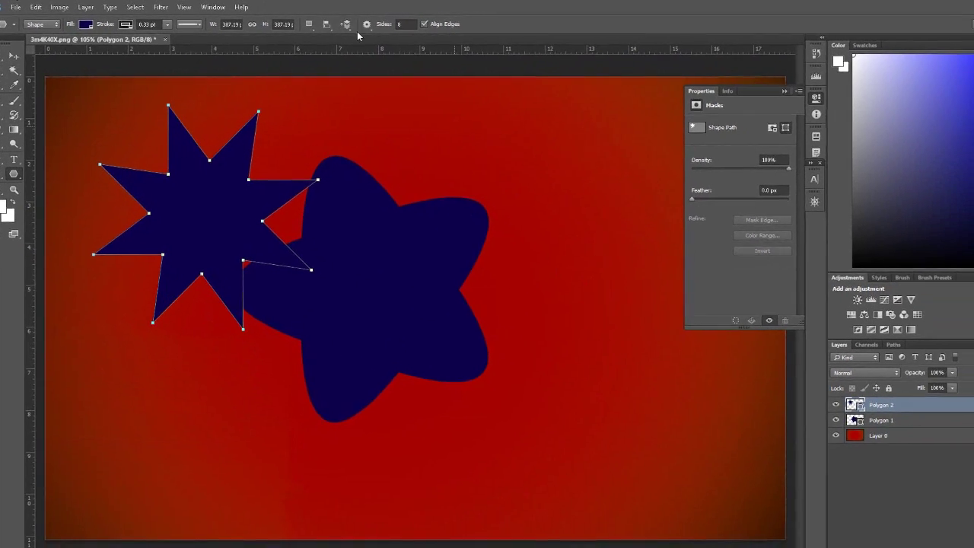
- Re-enable Smooth Corners, draw two rounded eight-point stars, then undo all the new stars
{"action": "left_click", "coordinate": [345, 24]}
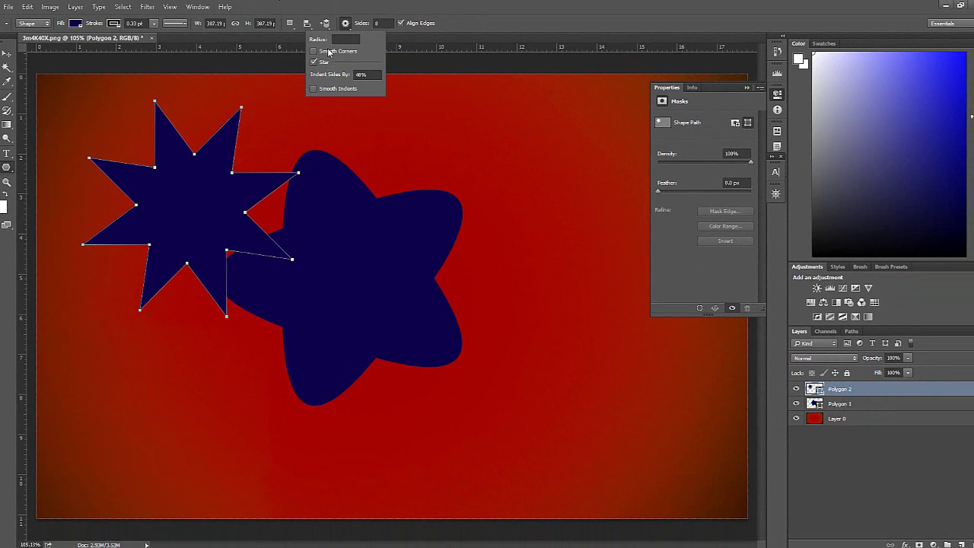
{"action": "left_click", "coordinate": [329, 52]}
{"action": "left_click_drag", "start_coordinate": [565, 330], "coordinate": [708, 470]}
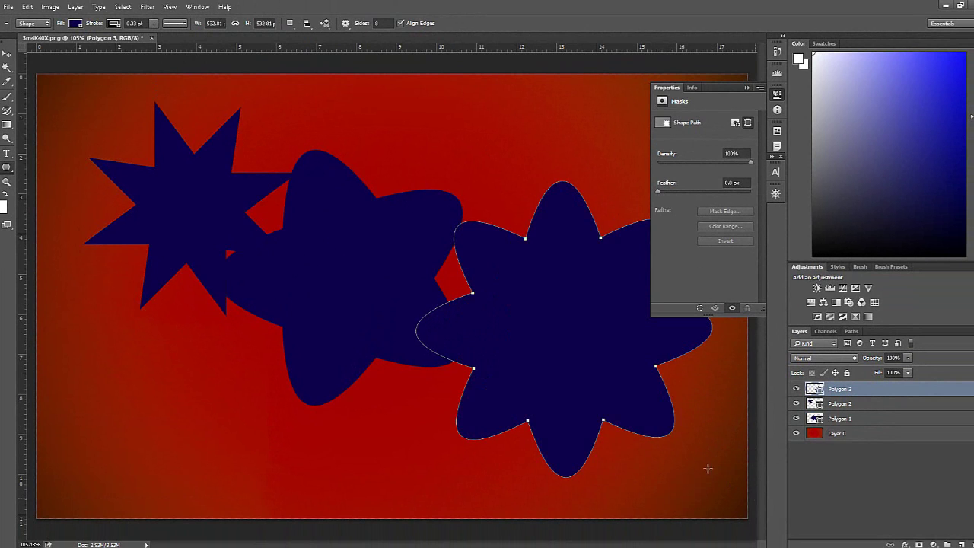
{"action": "left_click_drag", "start_coordinate": [227, 379], "coordinate": [337, 449]}
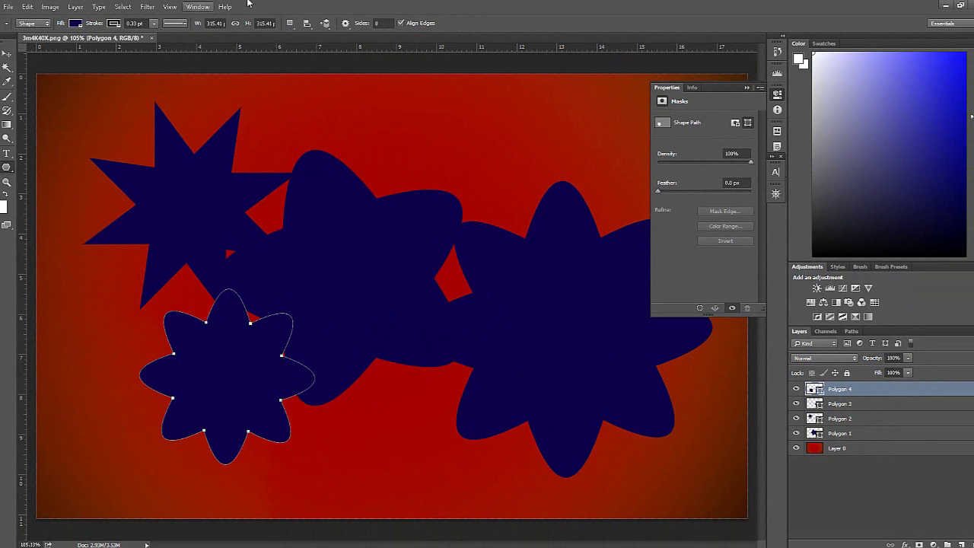
{"action": "key", "text": "ctrl+alt+z"}
{"action": "key", "text": "ctrl+alt+z"}
{"action": "key", "text": "ctrl+alt+z"}
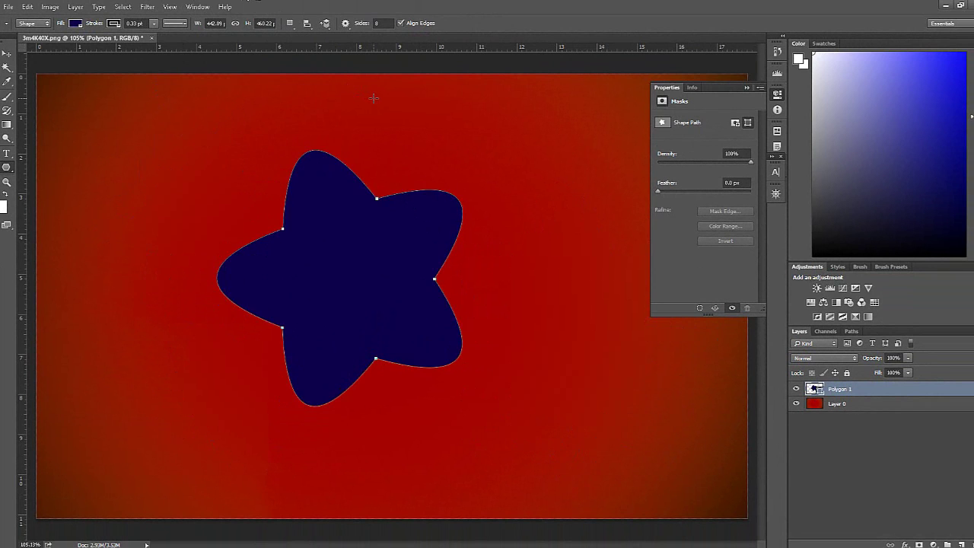
{"action": "key", "text": "ctrl+alt+z"}
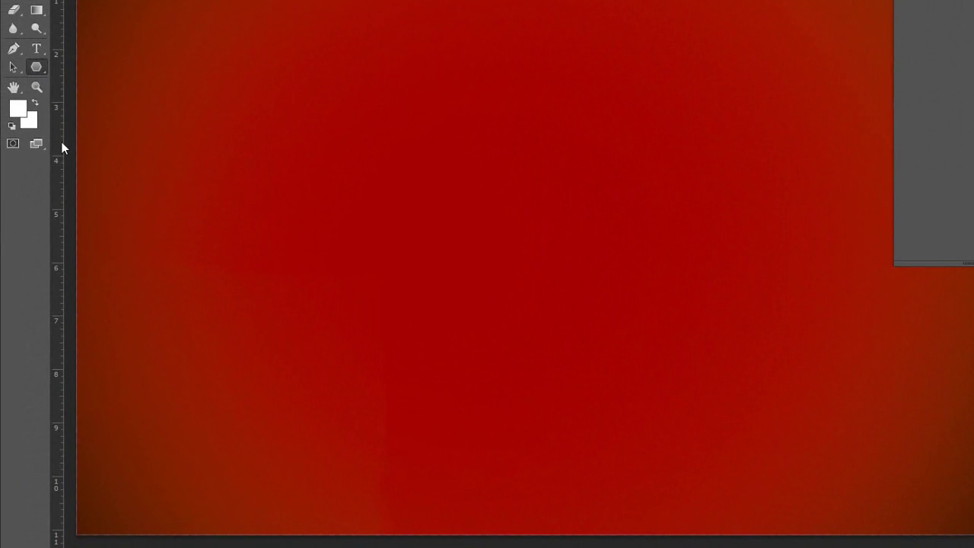
- Switch to the Line Tool and try a slanted line across the canvas, then undo it
{"action": "right_click", "coordinate": [35, 66]}
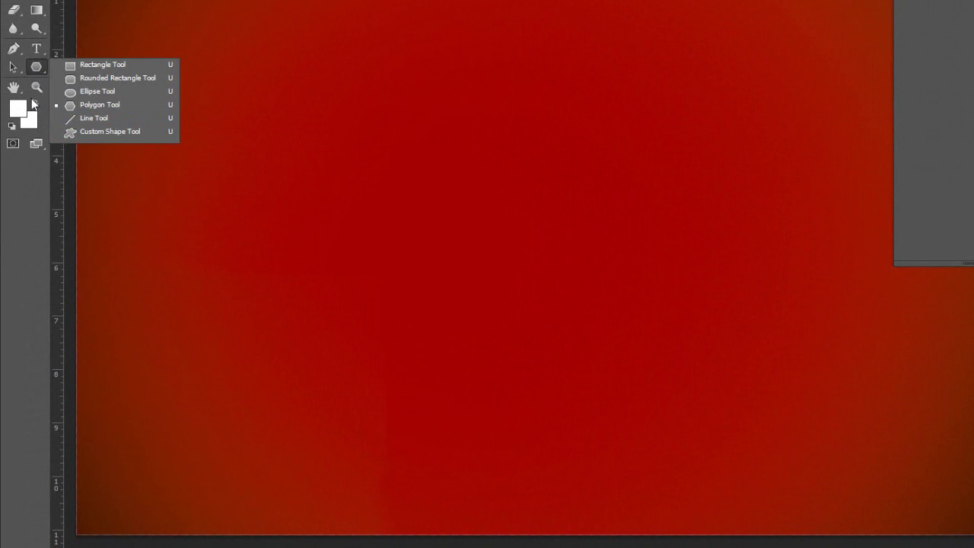
{"action": "left_click", "coordinate": [71, 121]}
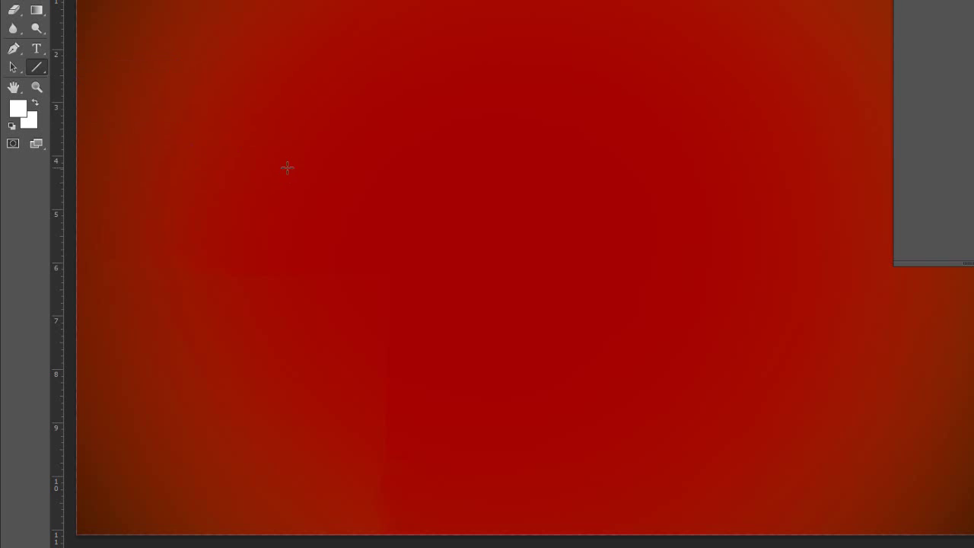
{"action": "left_click_drag", "start_coordinate": [186, 255], "coordinate": [889, 315]}
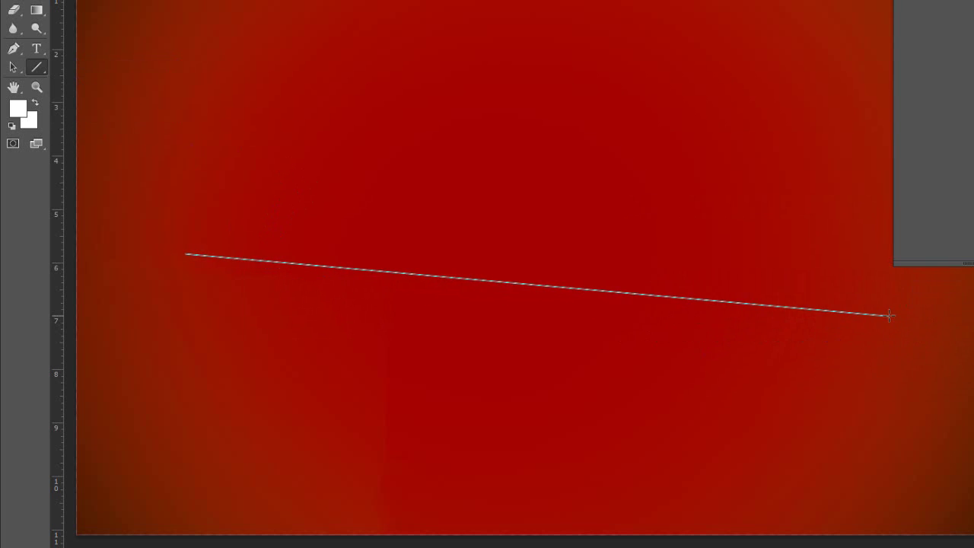
{"action": "key", "text": "ctrl+z"}
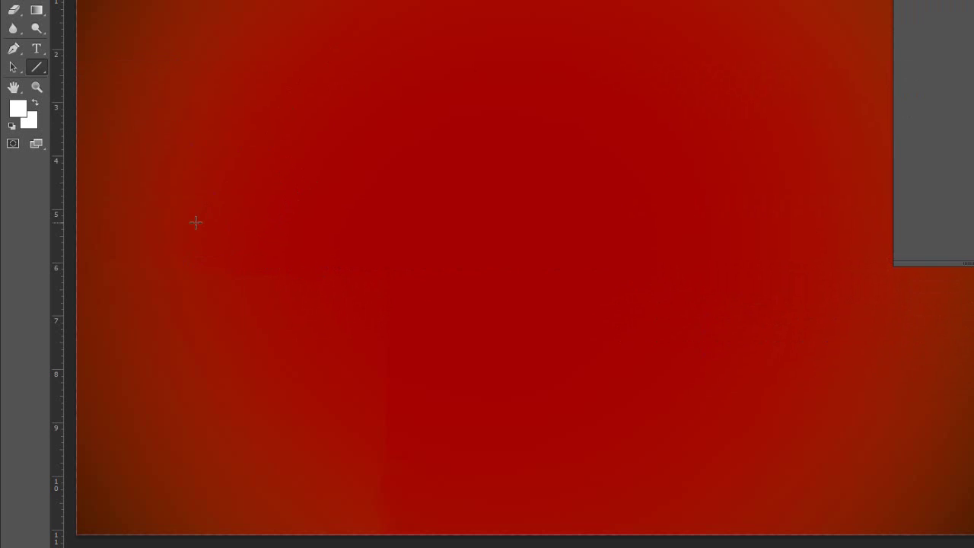
- Draw a straight horizontal line across the lower half of the red canvas
{"action": "left_click_drag", "start_coordinate": [105, 311], "coordinate": [608, 310]}
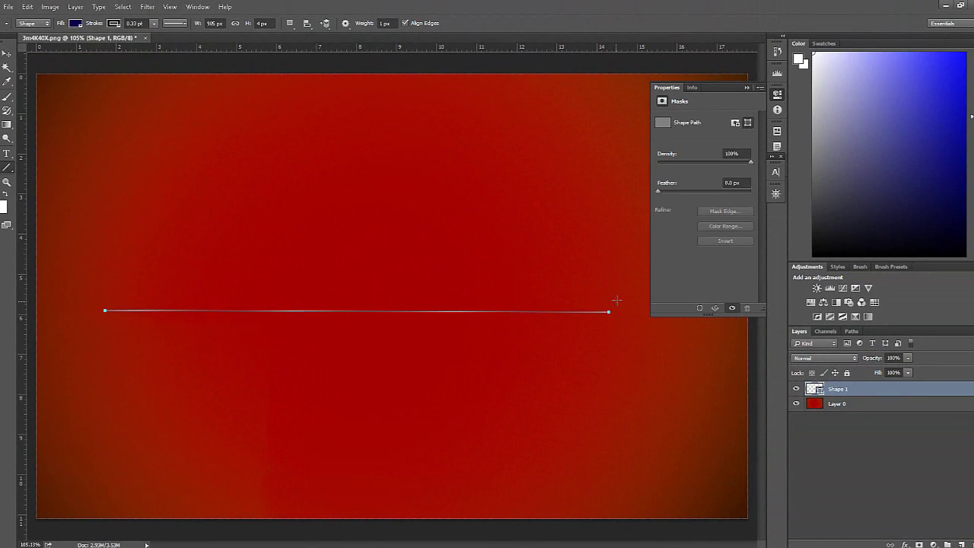
{"action": "key", "text": "ctrl+z"}
{"action": "left_click_drag", "start_coordinate": [127, 325], "coordinate": [653, 325]}
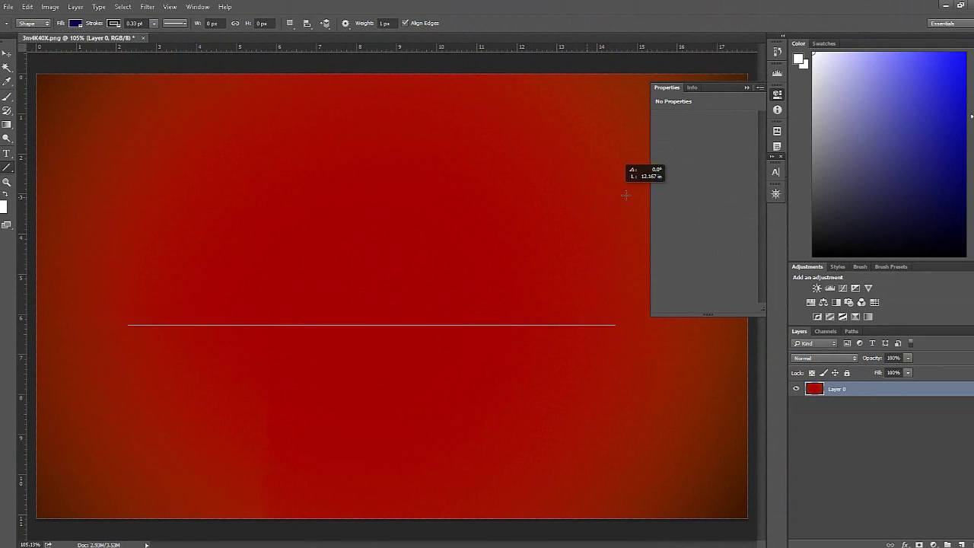
{"action": "key", "text": "ctrl+z"}
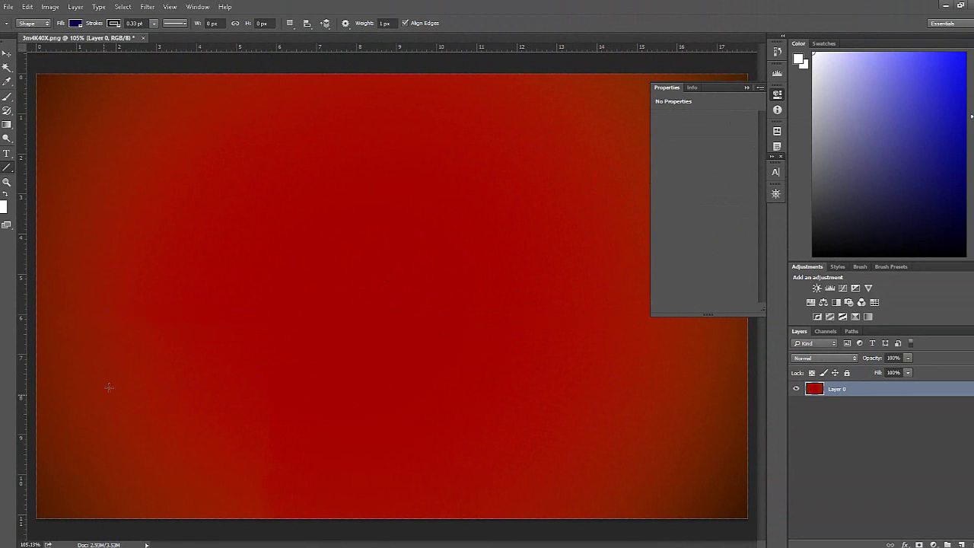
{"action": "left_click_drag", "start_coordinate": [89, 347], "coordinate": [694, 133]}
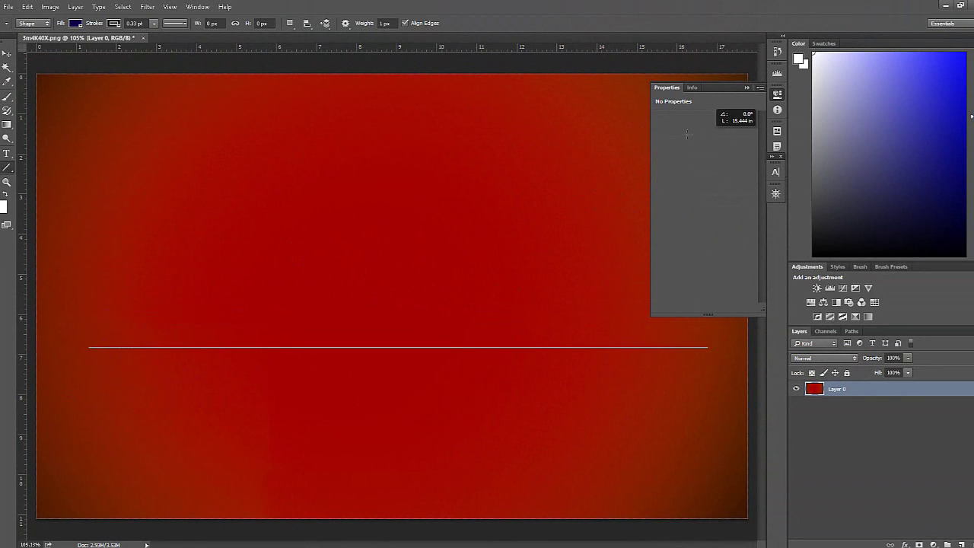
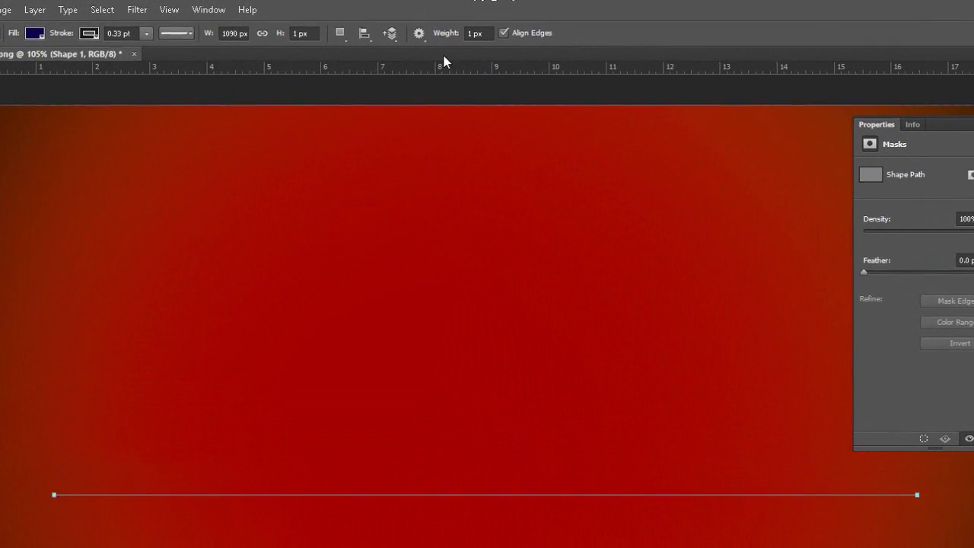
- Try a much thicker line weight on a test line across the lower canvas, then undo it
{"action": "left_click_drag", "start_coordinate": [448, 33], "coordinate": [659, 10]}
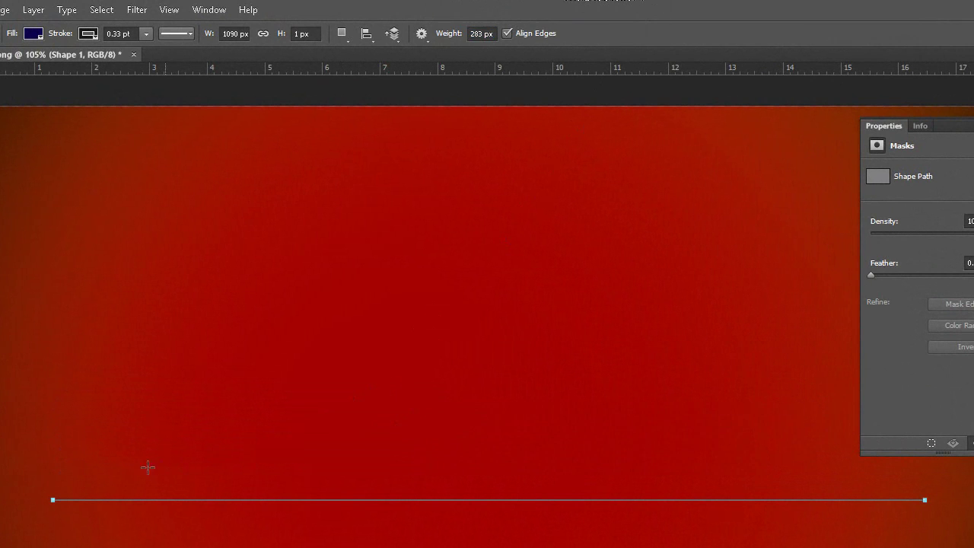
{"action": "left_click_drag", "start_coordinate": [49, 373], "coordinate": [799, 404]}
{"action": "key", "text": "ctrl+z"}
- Set the Line tool weight to 46 px, then draw and undo a trial navy bar
{"action": "left_click", "coordinate": [480, 33]}
{"action": "type", "text": "2"}
{"action": "key", "text": "Return"}
{"action": "type", "text": "46"}
{"action": "key", "text": "Return"}
{"action": "left_click_drag", "start_coordinate": [43, 348], "coordinate": [820, 274]}
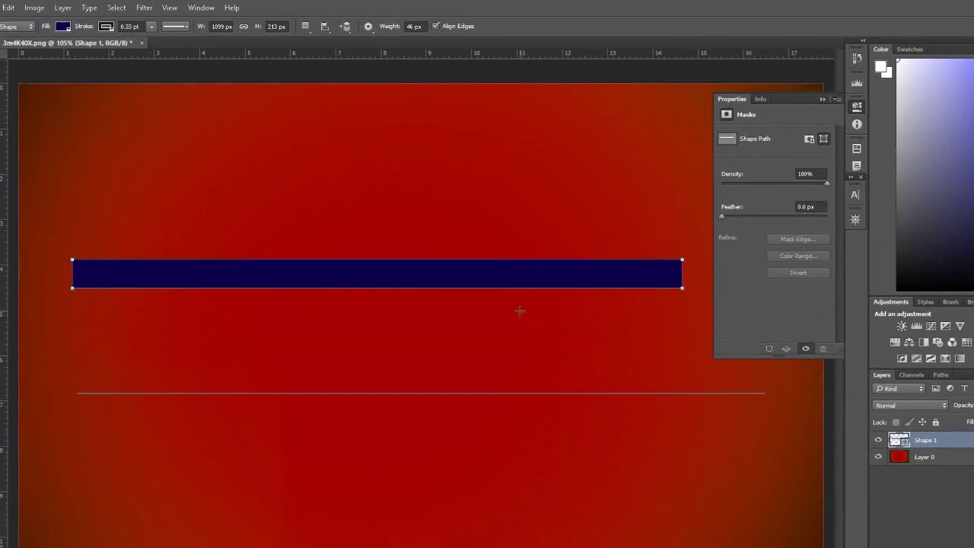
{"action": "key", "text": "ctrl+z"}
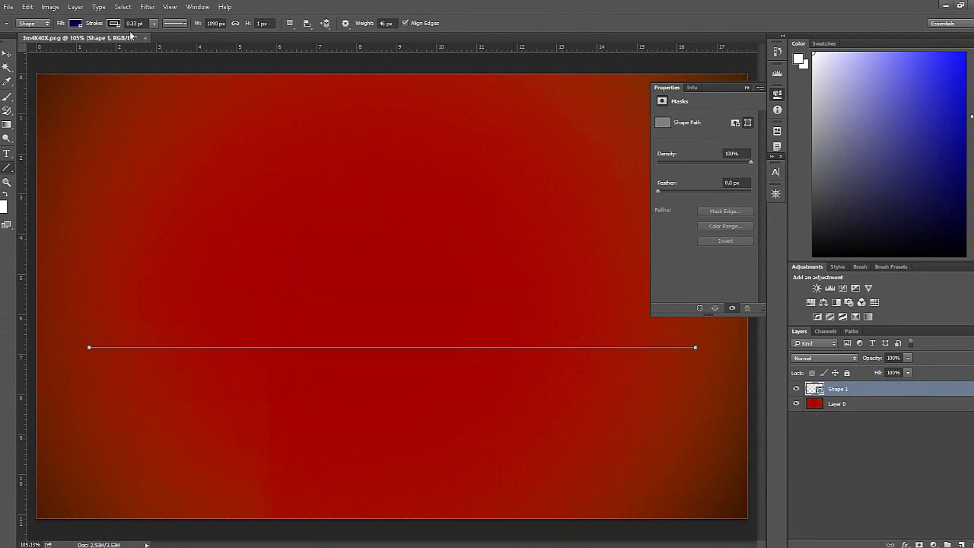
- Draw a navy bar across the upper canvas and thin its stroke to 0.99 pt
{"action": "left_click_drag", "start_coordinate": [69, 232], "coordinate": [618, 236]}
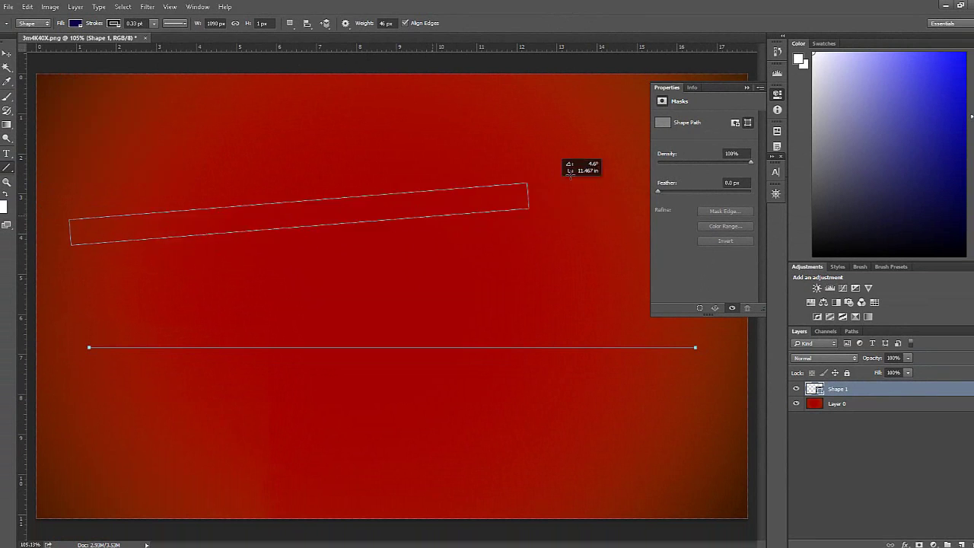
{"action": "left_click", "coordinate": [164, 26]}
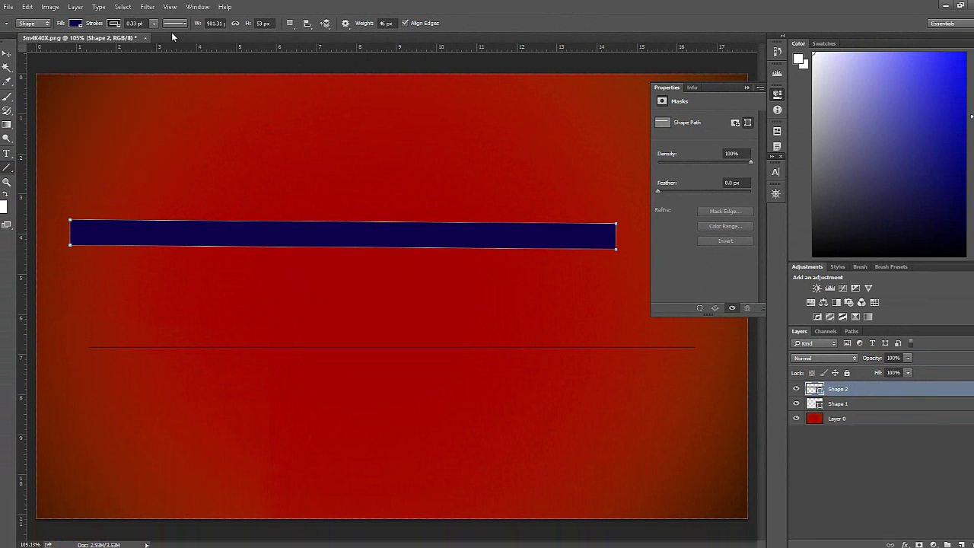
{"action": "left_click", "coordinate": [156, 27]}
{"action": "left_click_drag", "start_coordinate": [172, 38], "coordinate": [154, 35]}
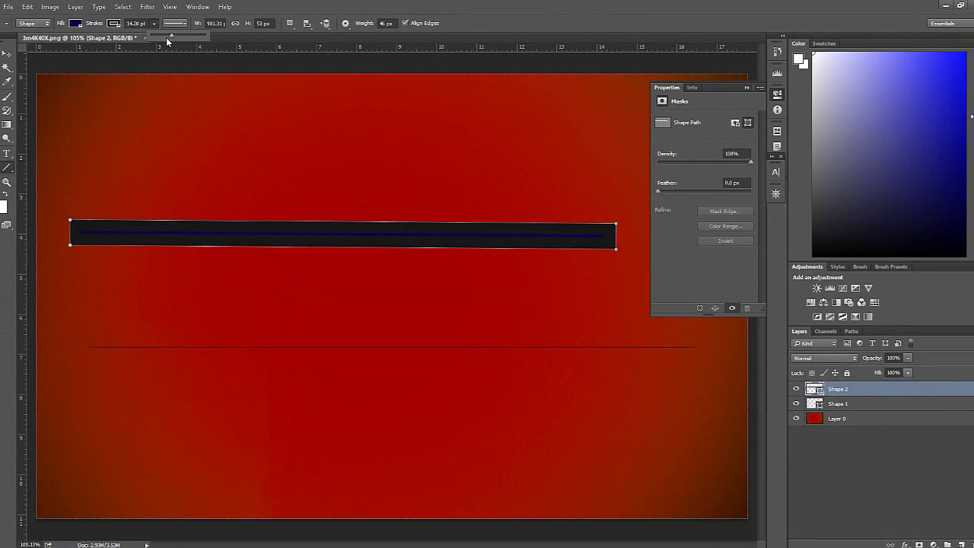
{"action": "left_click", "coordinate": [119, 38]}
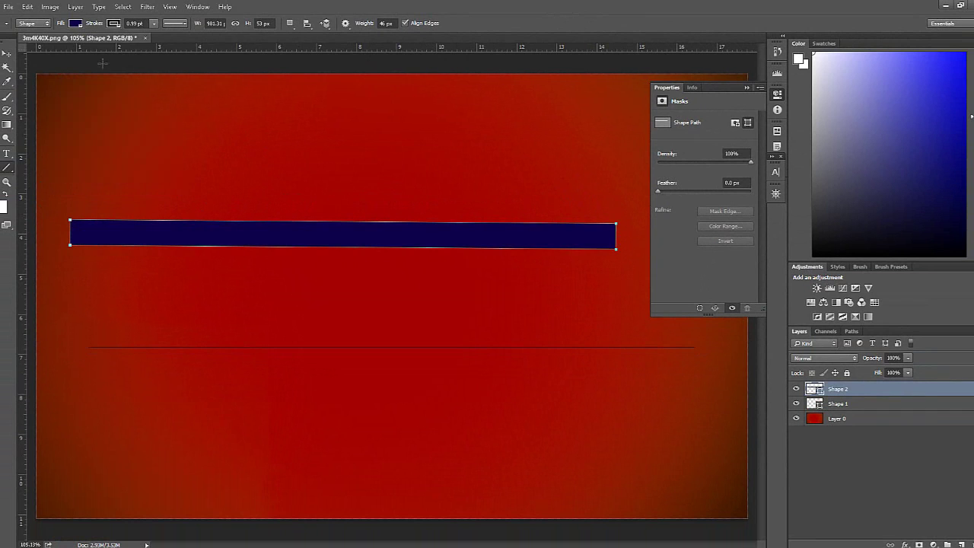
- Make the bar's stroke light green and 16.51 pt wide
{"action": "left_click", "coordinate": [112, 24]}
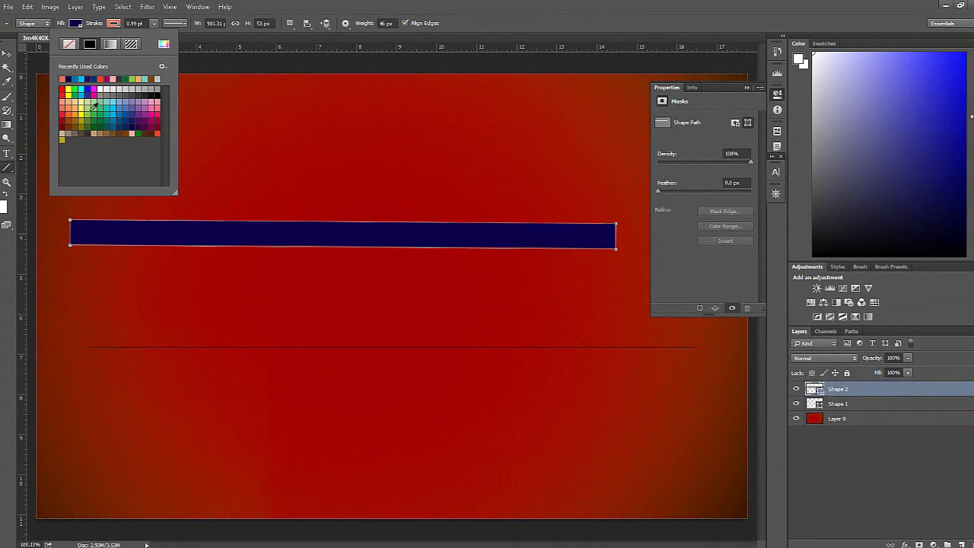
{"action": "left_click", "coordinate": [95, 102]}
{"action": "left_click", "coordinate": [153, 18]}
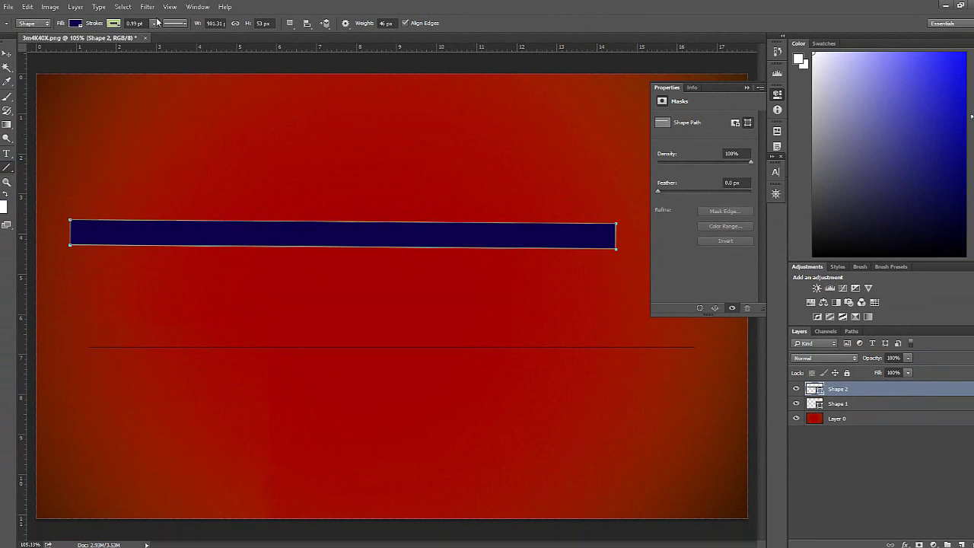
{"action": "left_click_drag", "start_coordinate": [156, 35], "coordinate": [168, 35]}
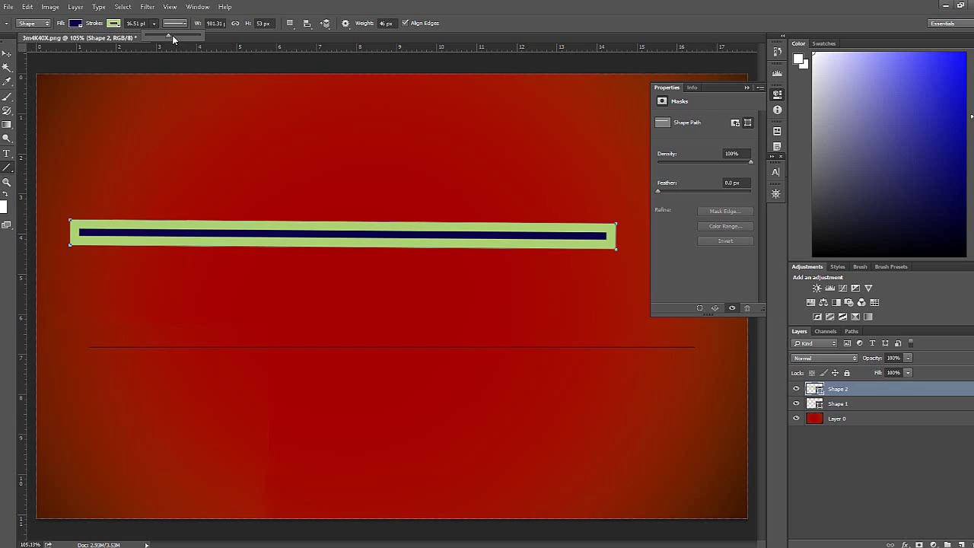
{"action": "left_click", "coordinate": [11, 166]}
{"action": "right_click", "coordinate": [7, 168]}
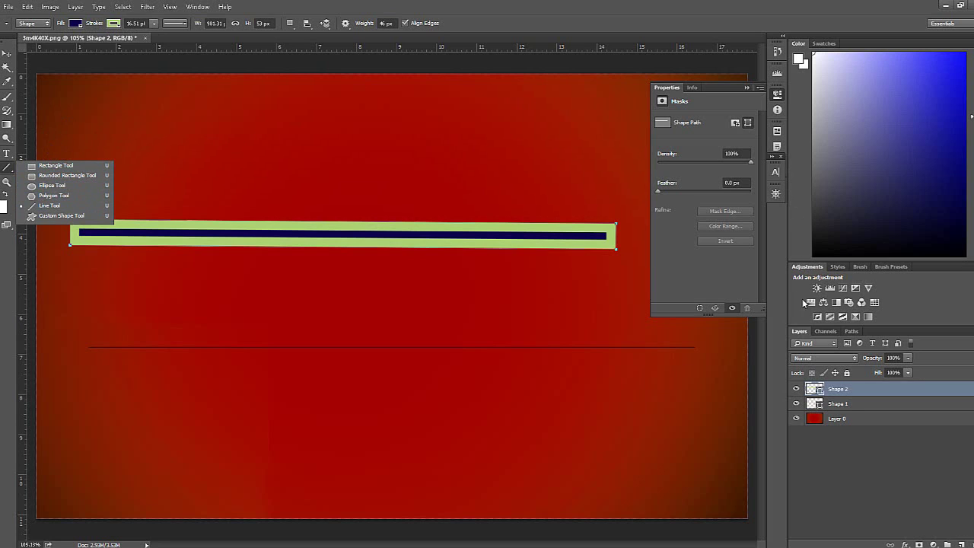
- Delete both line shapes and switch to the Custom Shape Tool
{"action": "left_click", "coordinate": [856, 395]}
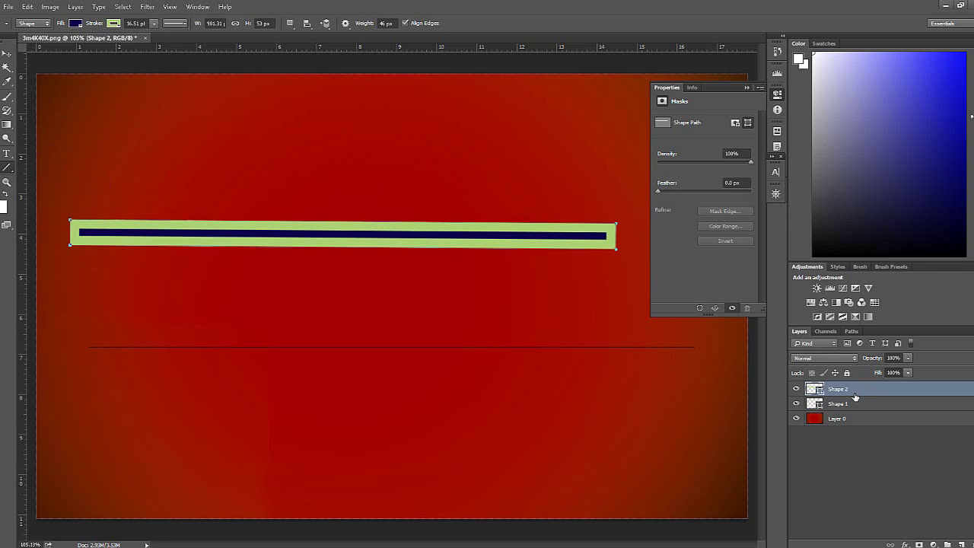
{"action": "key", "text": "Delete"}
{"action": "key", "text": "Delete"}
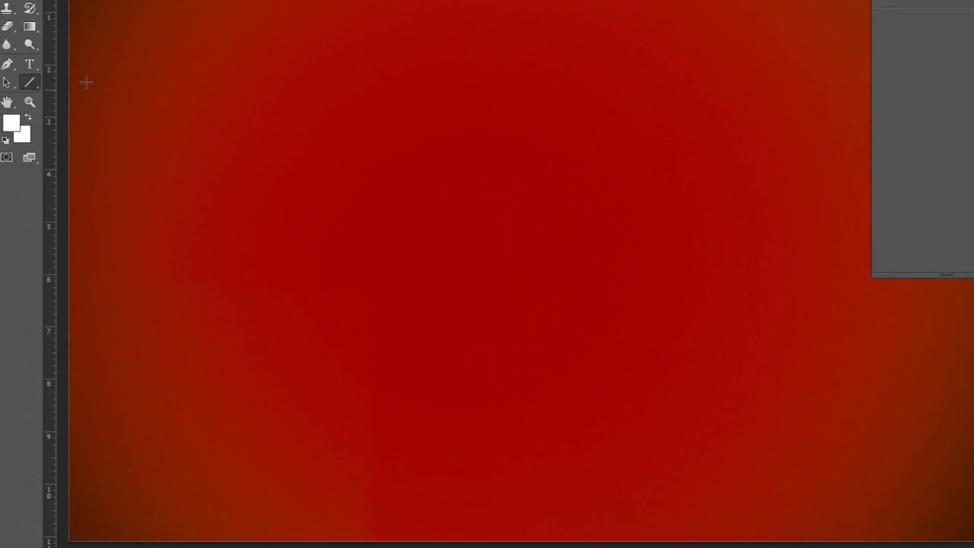
{"action": "right_click", "coordinate": [39, 46]}
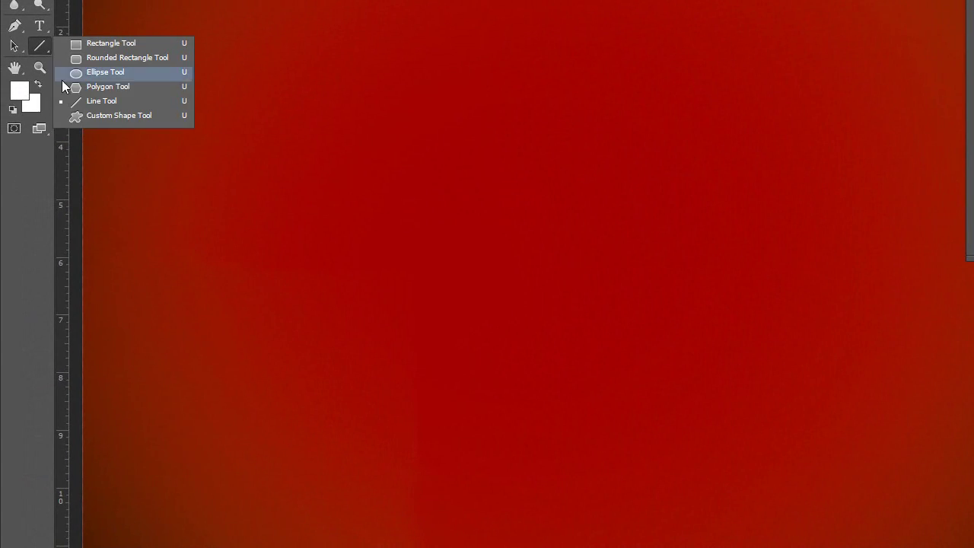
{"action": "left_click", "coordinate": [68, 122]}
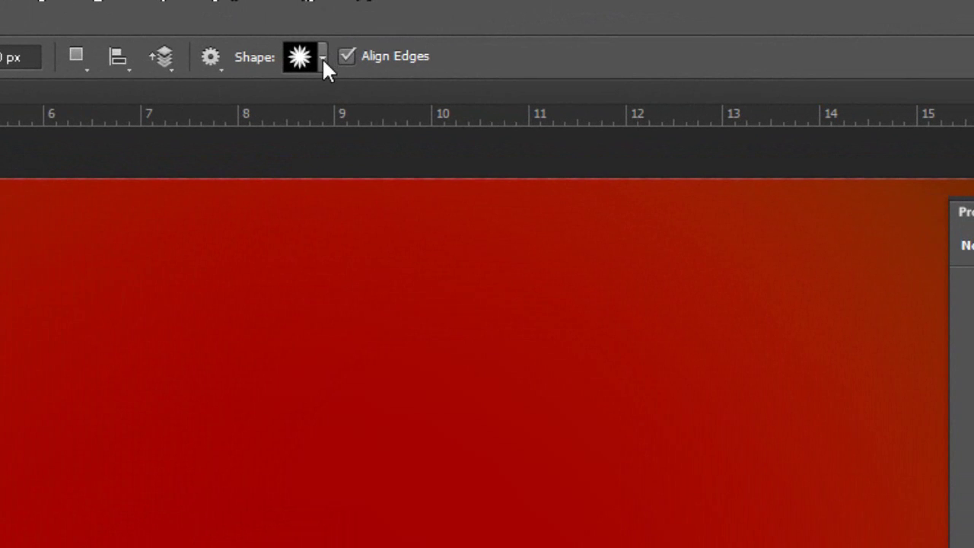
- Replace the Shape picker's contents with the All collection and pick the ribbon shape
{"action": "left_click", "coordinate": [322, 58]}
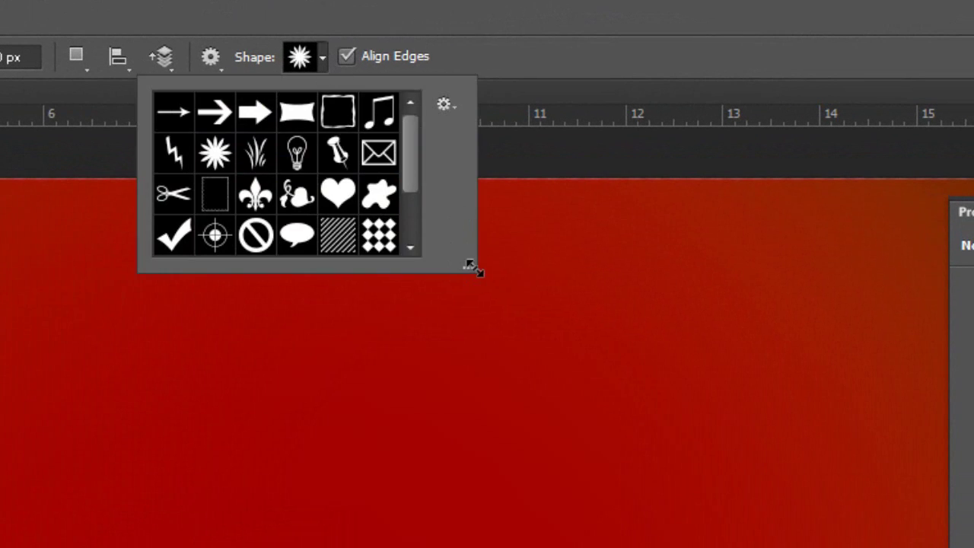
{"action": "left_click_drag", "start_coordinate": [468, 264], "coordinate": [563, 523]}
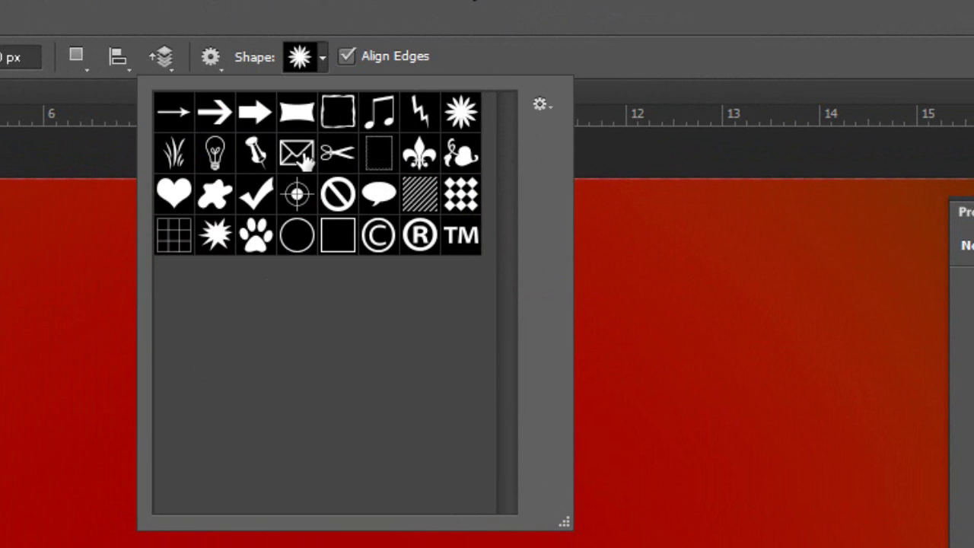
{"action": "double_click", "coordinate": [255, 112]}
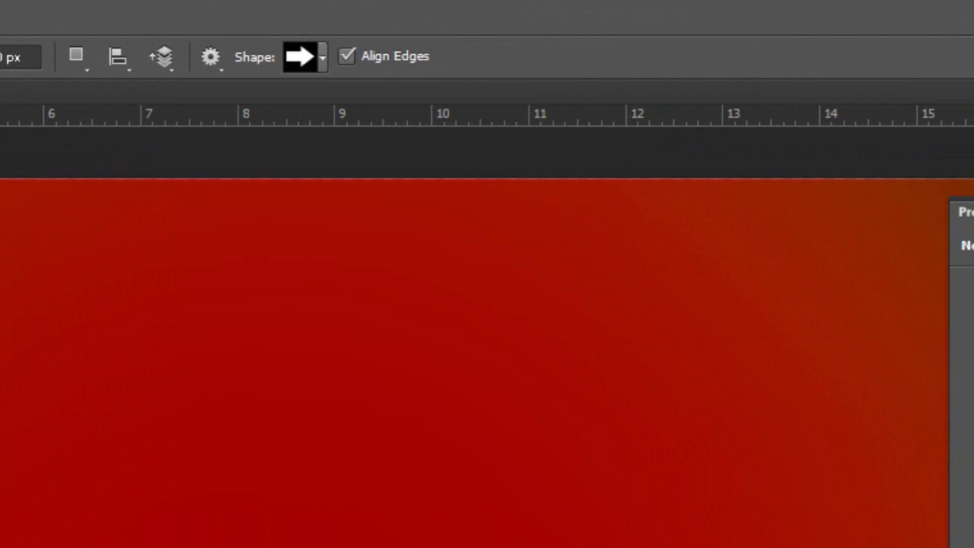
{"action": "left_click", "coordinate": [320, 57]}
{"action": "left_click", "coordinate": [491, 103]}
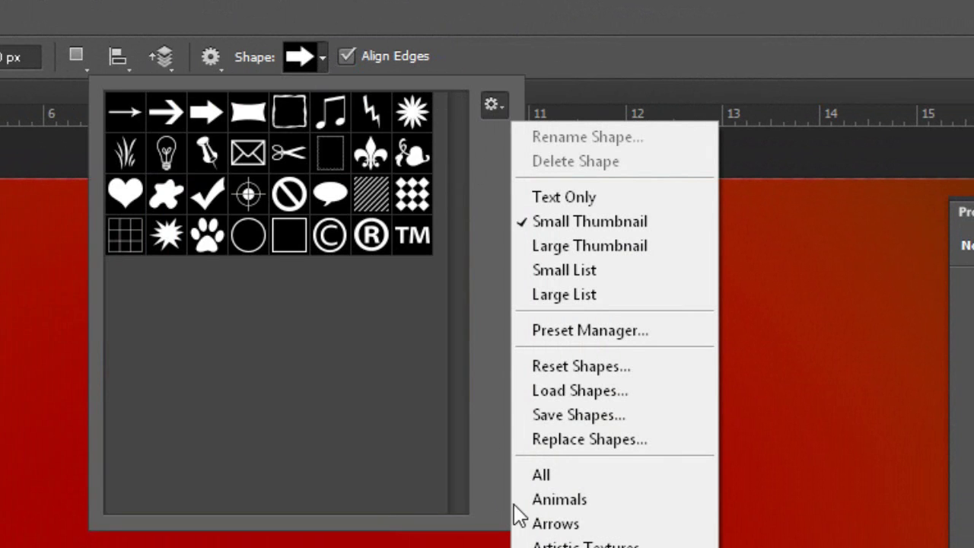
{"action": "left_click", "coordinate": [557, 472]}
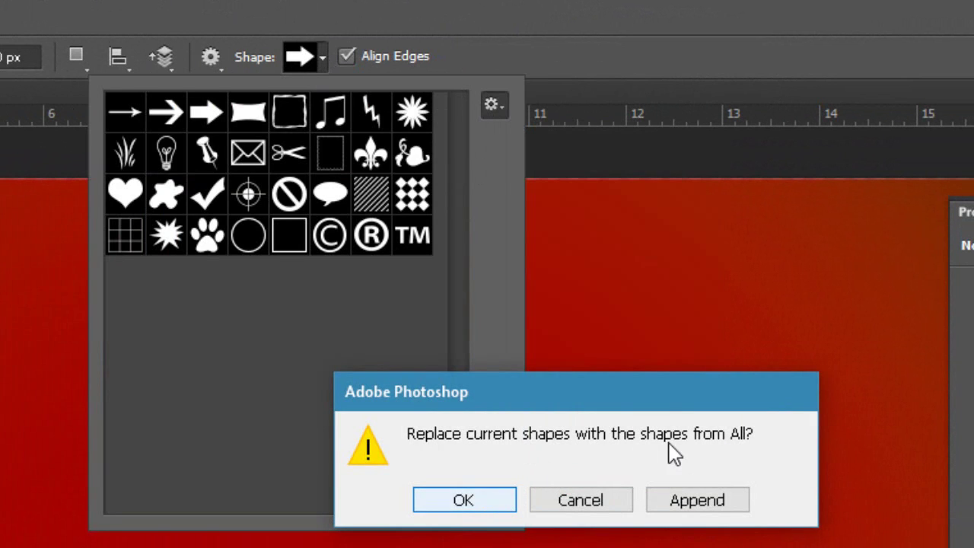
{"action": "left_click", "coordinate": [483, 501]}
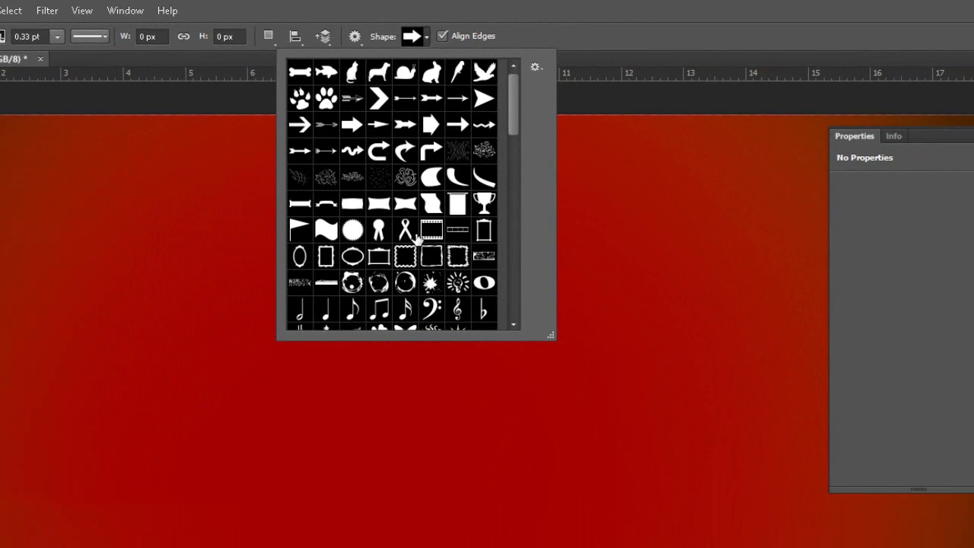
{"action": "left_click", "coordinate": [414, 234]}
- Place two navy 100 × 100 px ribbon shapes on the canvas
{"action": "left_click", "coordinate": [280, 327]}
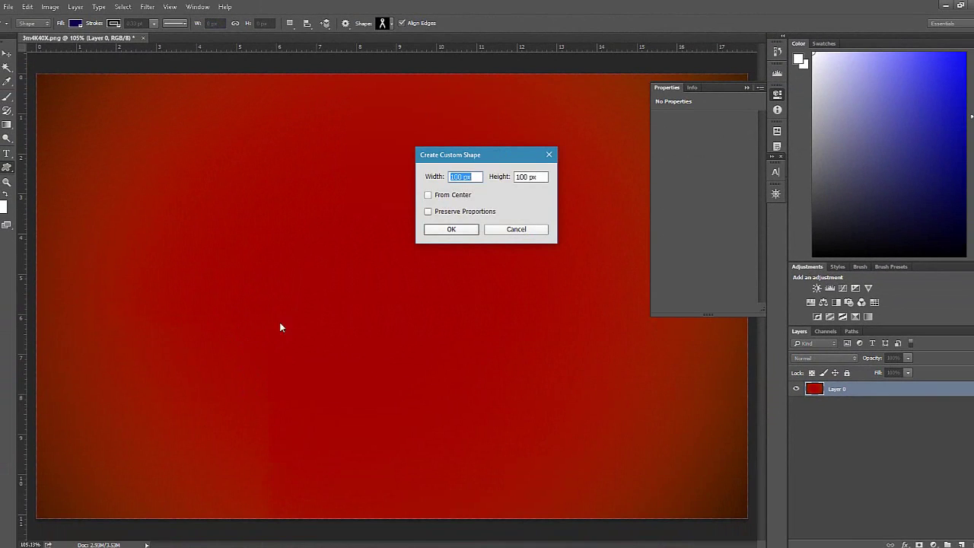
{"action": "left_click", "coordinate": [466, 234]}
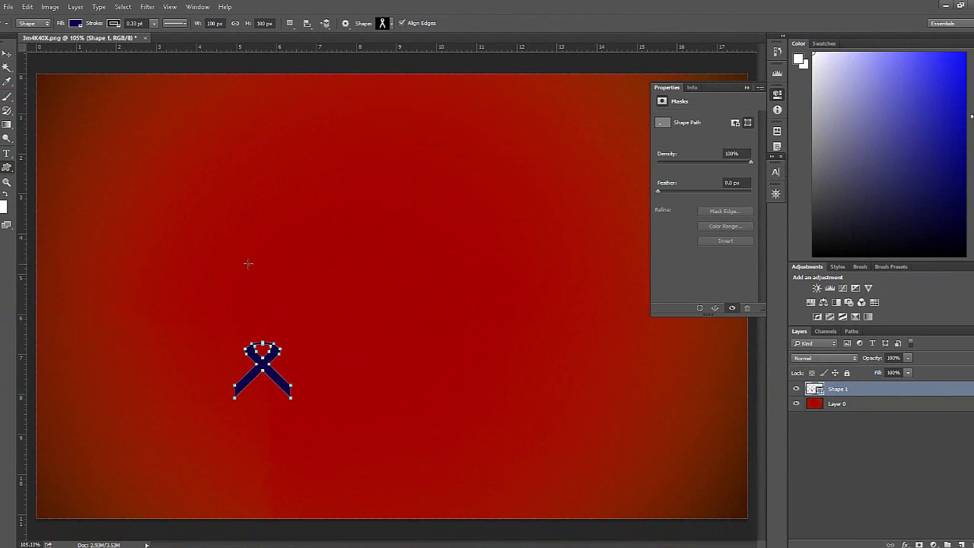
{"action": "left_click", "coordinate": [293, 149]}
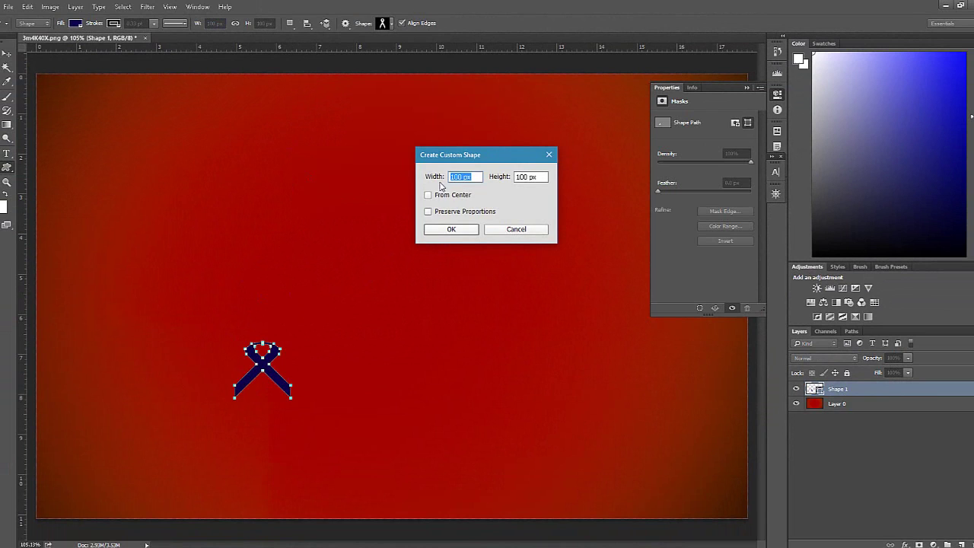
{"action": "left_click", "coordinate": [457, 230]}
- Add a 100 × 100 px navy curved arrow at the canvas's left edge
{"action": "left_click", "coordinate": [392, 24]}
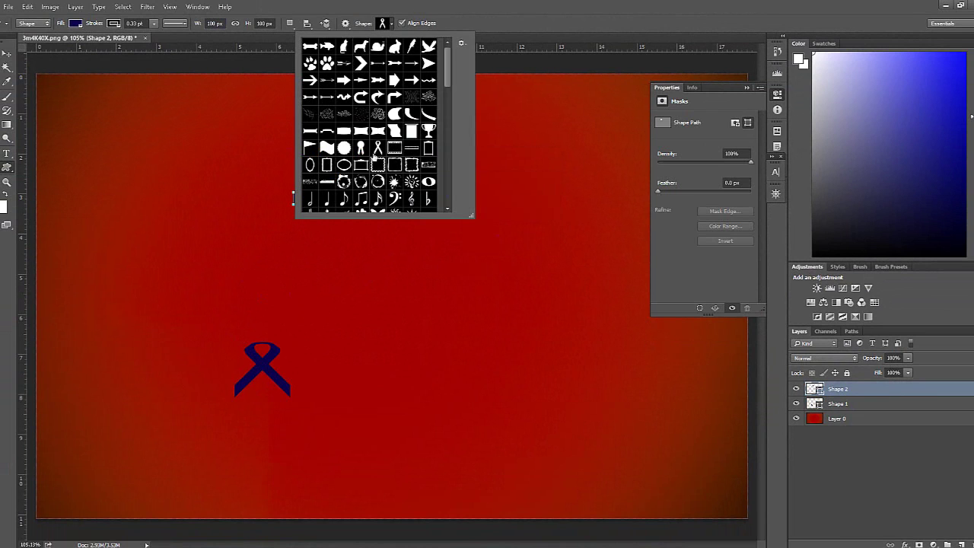
{"action": "left_click", "coordinate": [361, 97]}
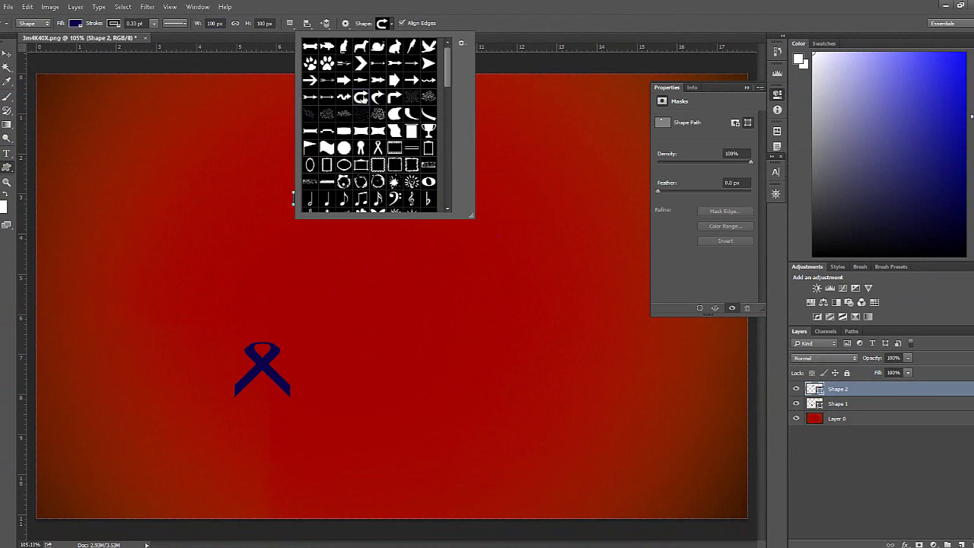
{"action": "left_click", "coordinate": [45, 298]}
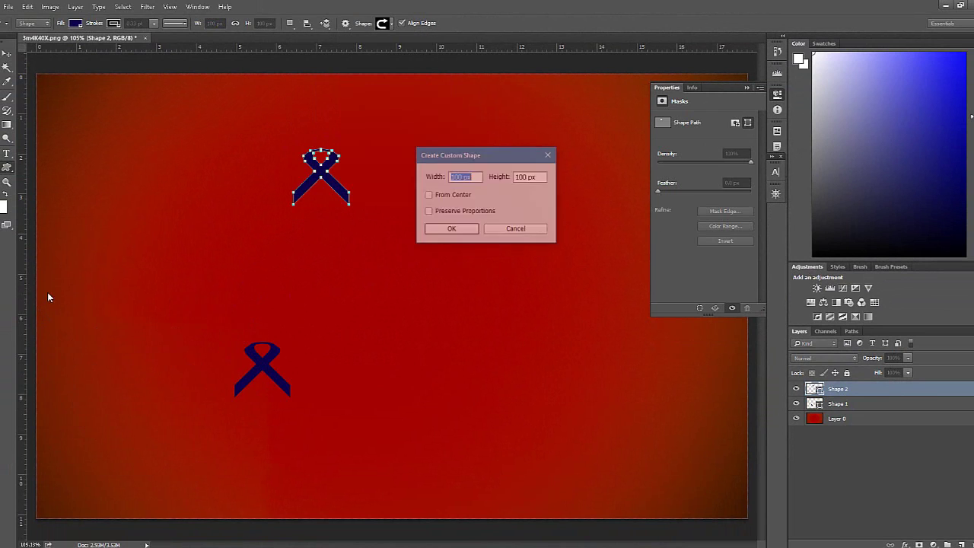
{"action": "left_click", "coordinate": [451, 230]}
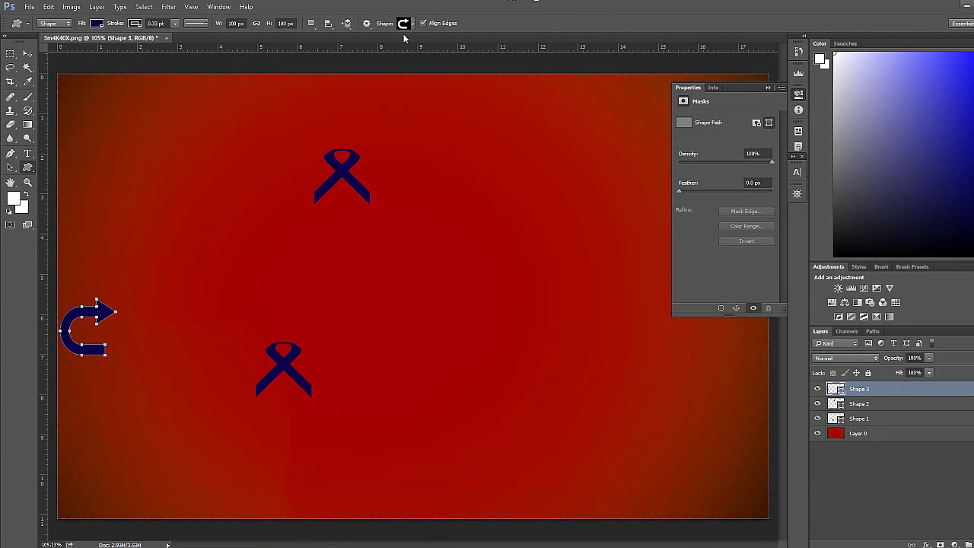
- Scroll down the custom shape picker list, then choose the Pen tool
{"action": "left_click", "coordinate": [414, 23]}
{"action": "scroll", "coordinate": [399, 132], "scroll_direction": "down", "scroll_amount": 3}
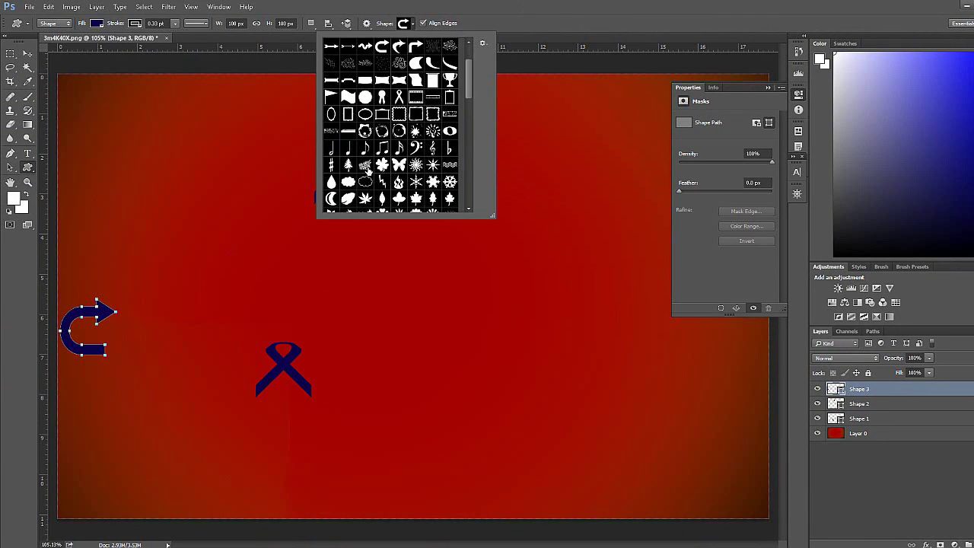
{"action": "scroll", "coordinate": [399, 132], "scroll_direction": "down", "scroll_amount": 3}
{"action": "scroll", "coordinate": [399, 132], "scroll_direction": "down", "scroll_amount": 3}
{"action": "scroll", "coordinate": [398, 133], "scroll_direction": "down", "scroll_amount": 3}
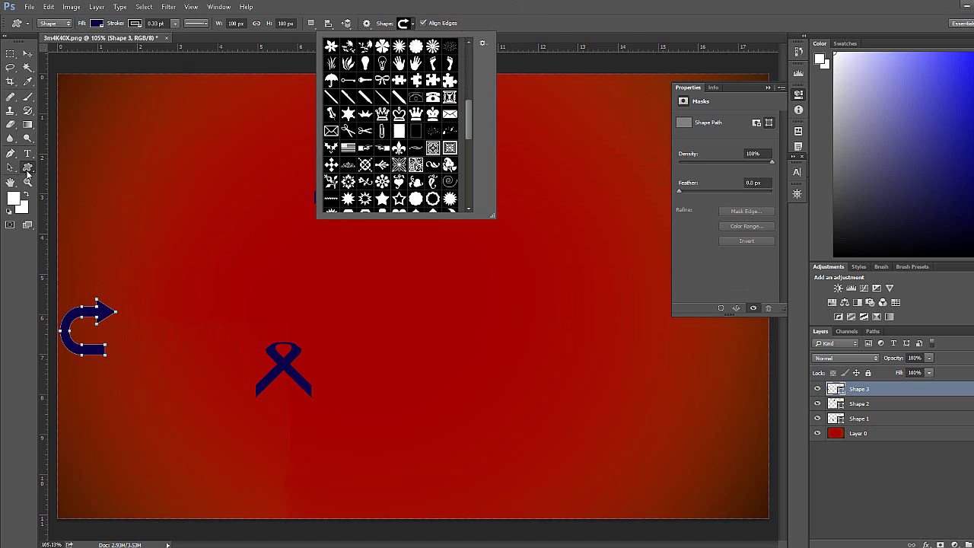
{"action": "left_click", "coordinate": [11, 154]}
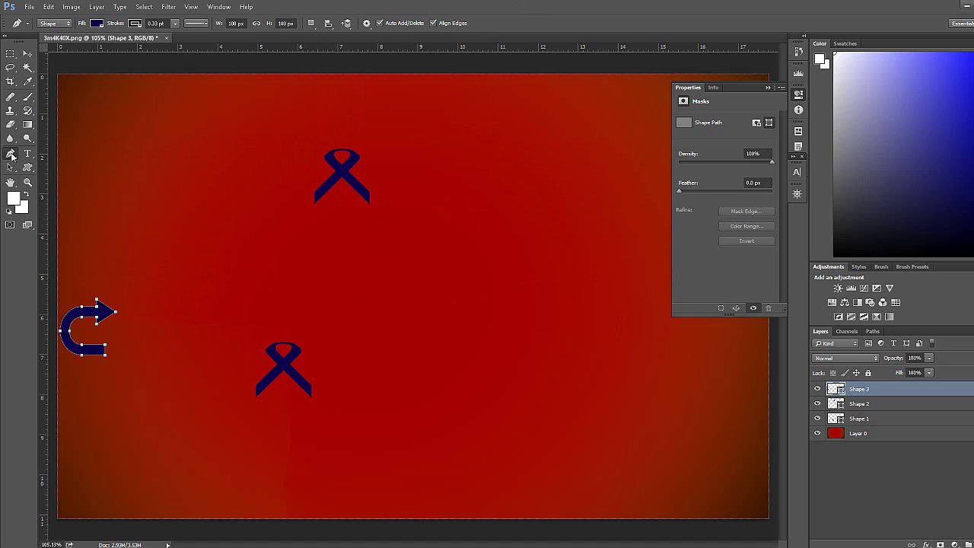
- Pen-draw a closed four-corner navy quadrilateral beside the ribbons, then select the Shape 3 layer
{"action": "right_click", "coordinate": [11, 153]}
{"action": "left_click", "coordinate": [60, 150]}
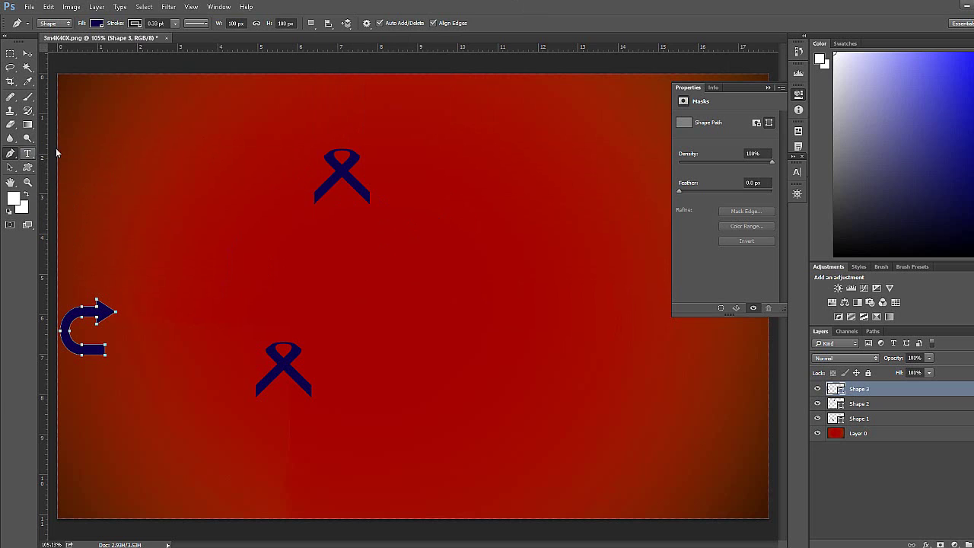
{"action": "left_click", "coordinate": [375, 250]}
{"action": "left_click", "coordinate": [578, 131]}
{"action": "left_click", "coordinate": [575, 313]}
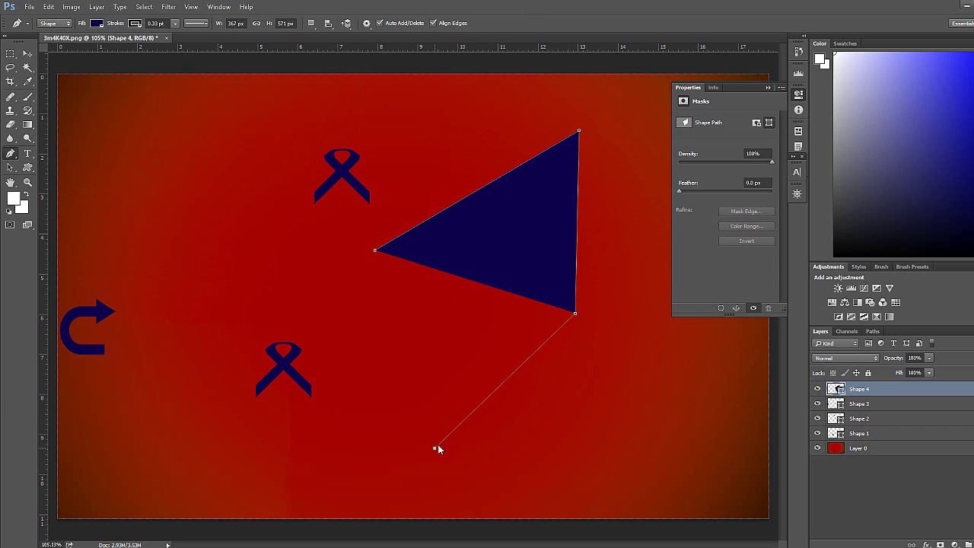
{"action": "left_click", "coordinate": [435, 448]}
{"action": "left_click", "coordinate": [374, 250]}
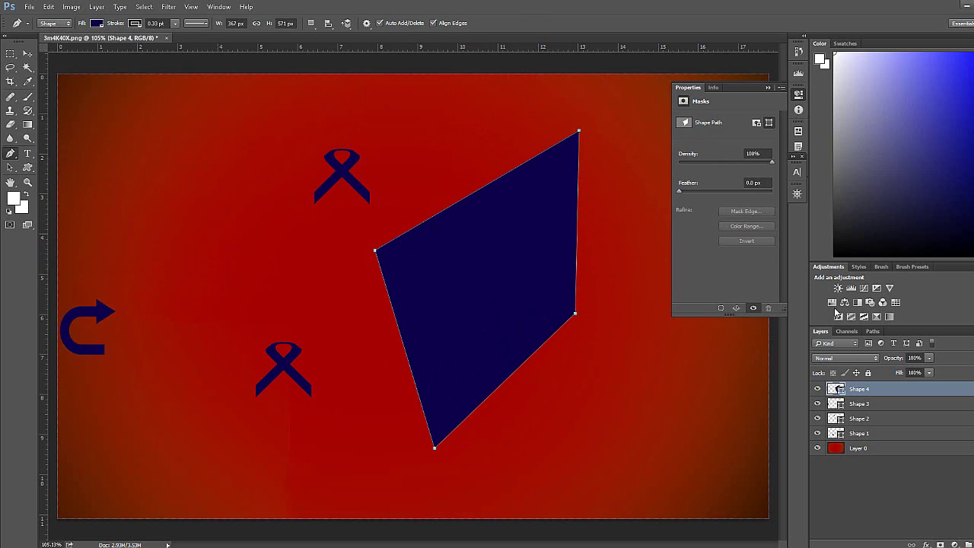
{"action": "left_click", "coordinate": [848, 408]}
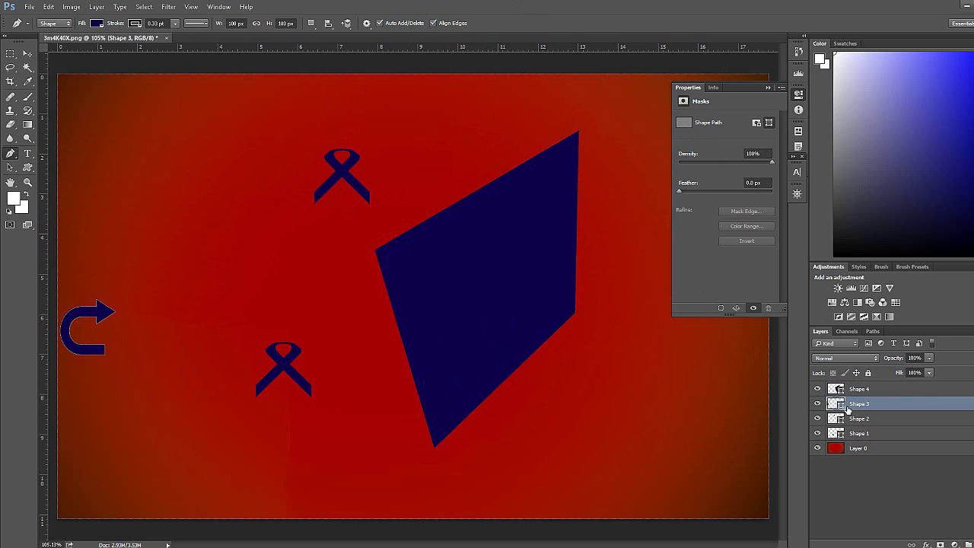
- Delete the arrow and ribbon layers, select Shape 4, and open the Edit menu
{"action": "key", "text": "Delete"}
{"action": "key", "text": "Delete"}
{"action": "key", "text": "Delete"}
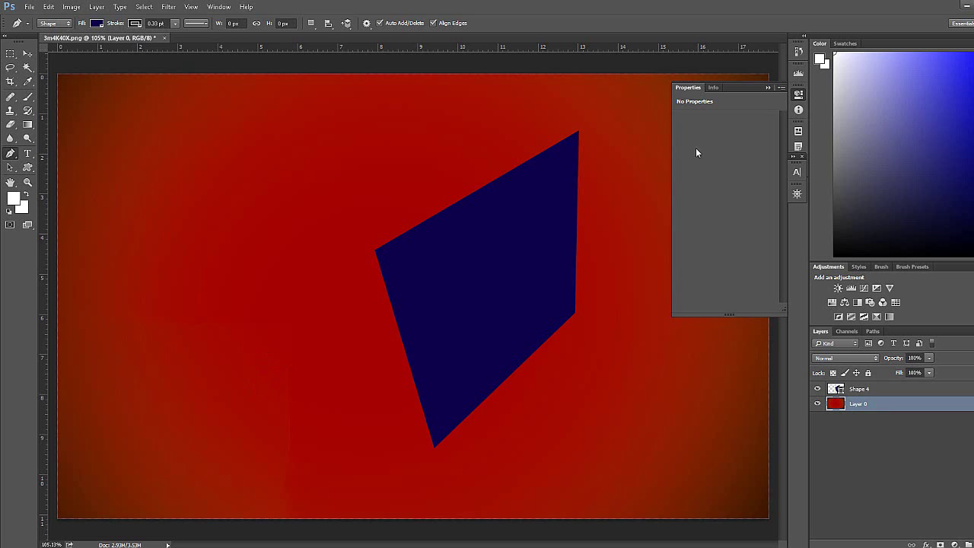
{"action": "left_click", "coordinate": [840, 391]}
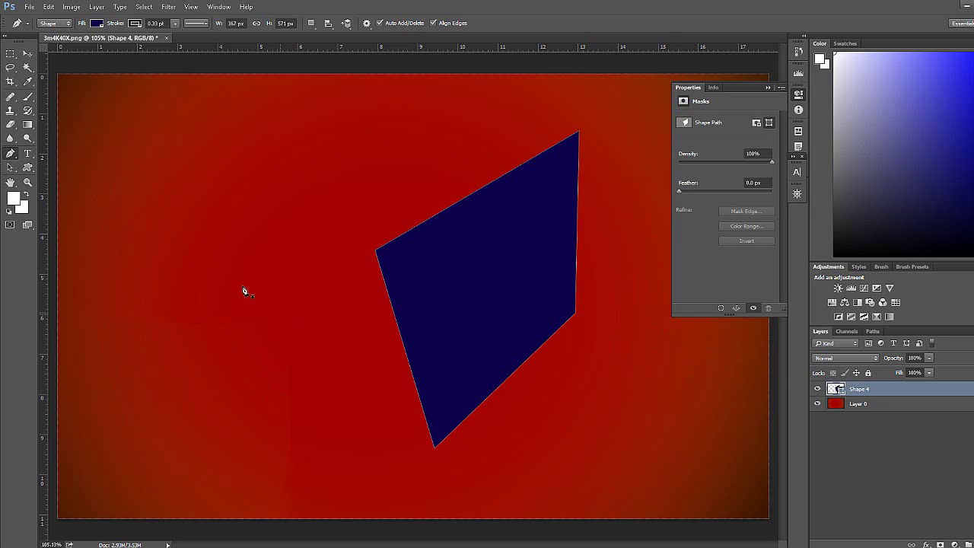
{"action": "left_click", "coordinate": [97, 7]}
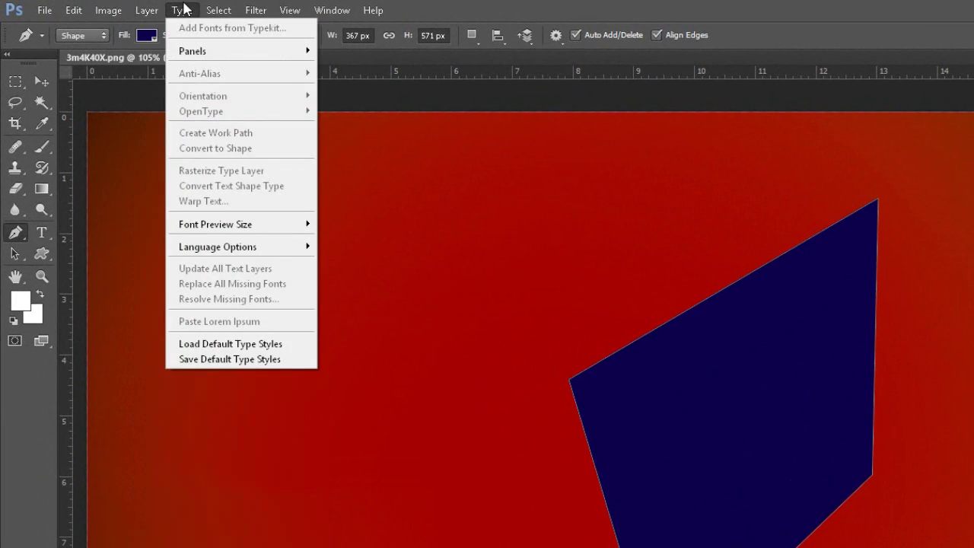
{"action": "mouse_move", "coordinate": [74, 9]}
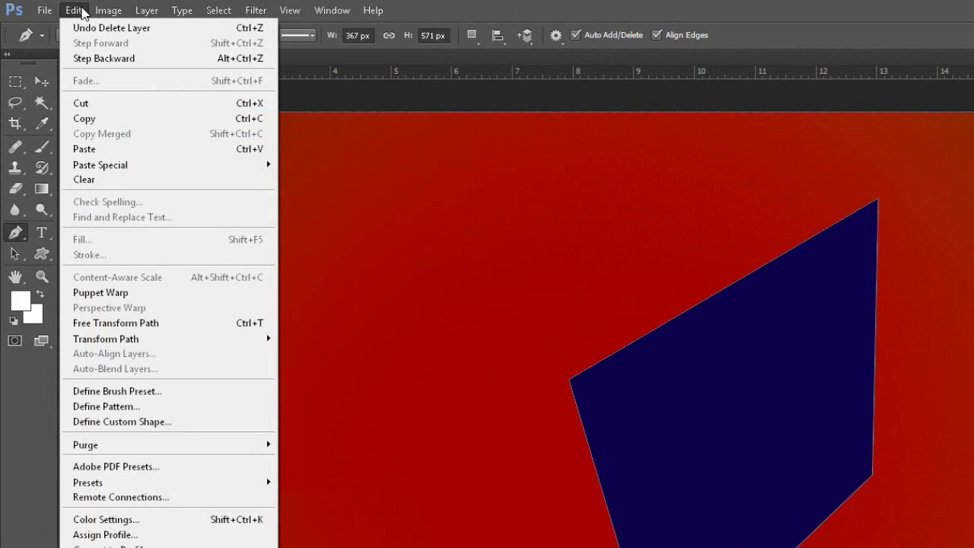
- Define the quadrilateral as a custom shape named 'shape marax ah'
{"action": "left_click", "coordinate": [93, 424]}
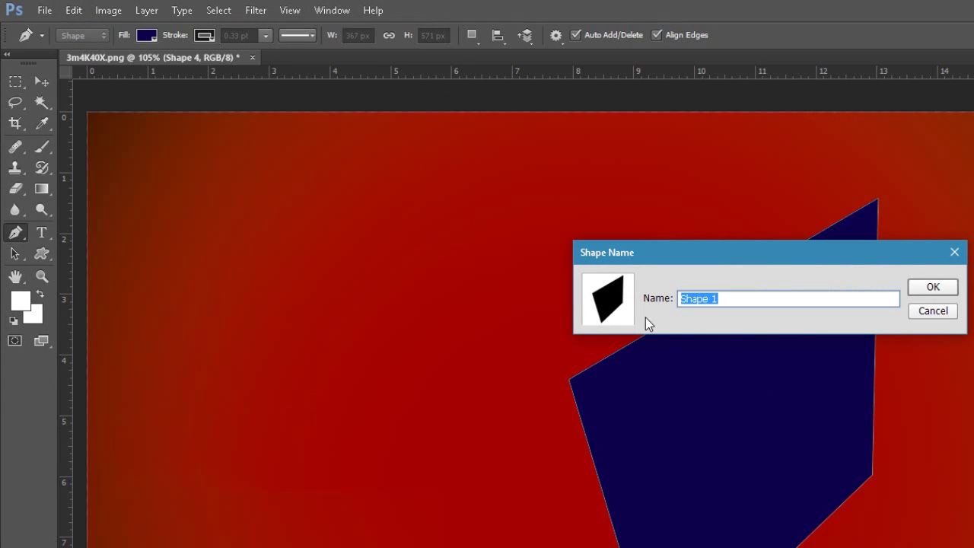
{"action": "type", "text": "shape mar"}
{"action": "type", "text": "ax ah"}
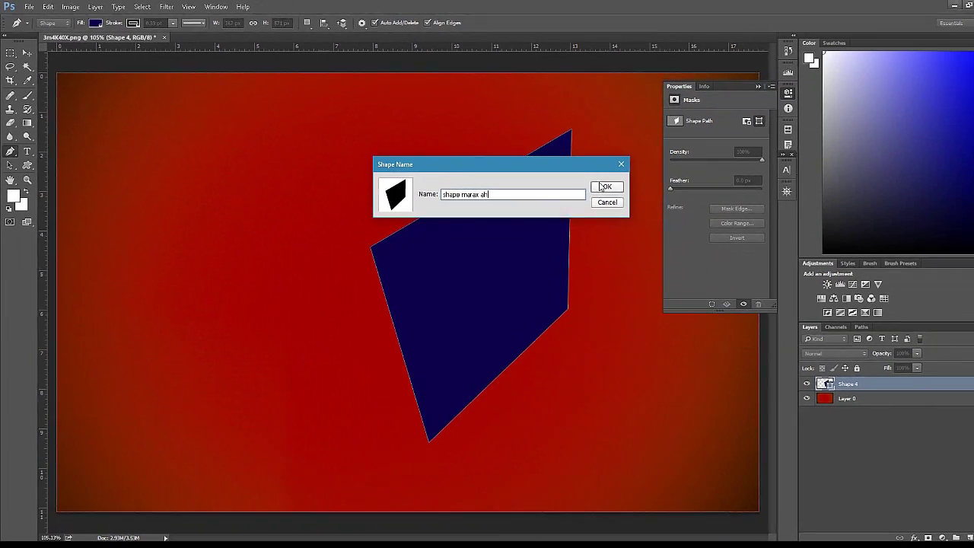
{"action": "left_click", "coordinate": [590, 188]}
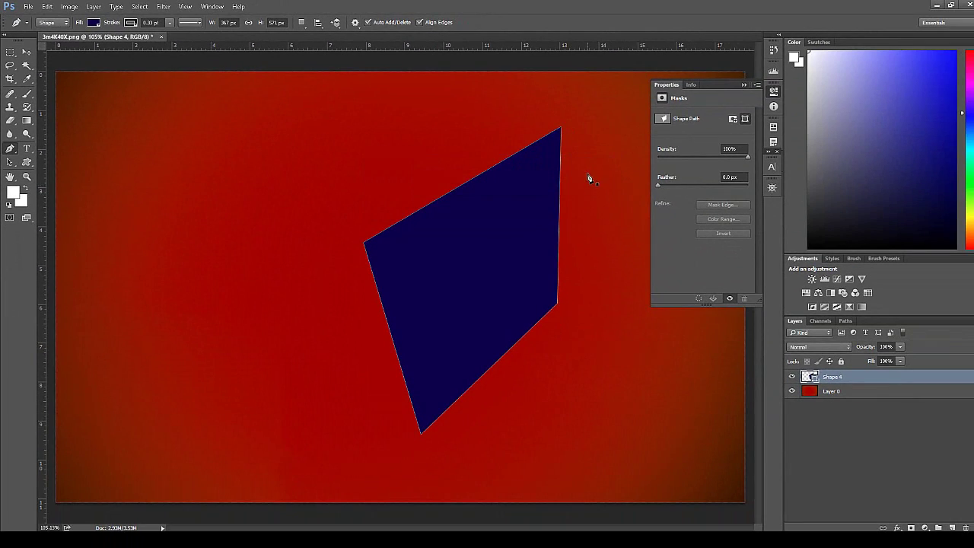
- Place a 367 × 571 px copy of the new custom quadrilateral, then delete both quadrilaterals
{"action": "left_click", "coordinate": [26, 163]}
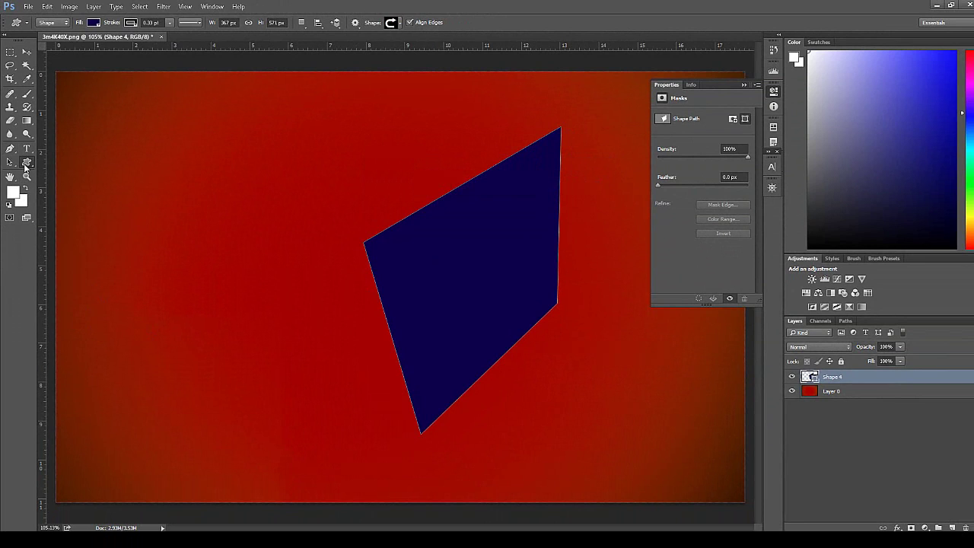
{"action": "right_click", "coordinate": [27, 163]}
{"action": "key", "text": "Escape"}
{"action": "left_click", "coordinate": [396, 24]}
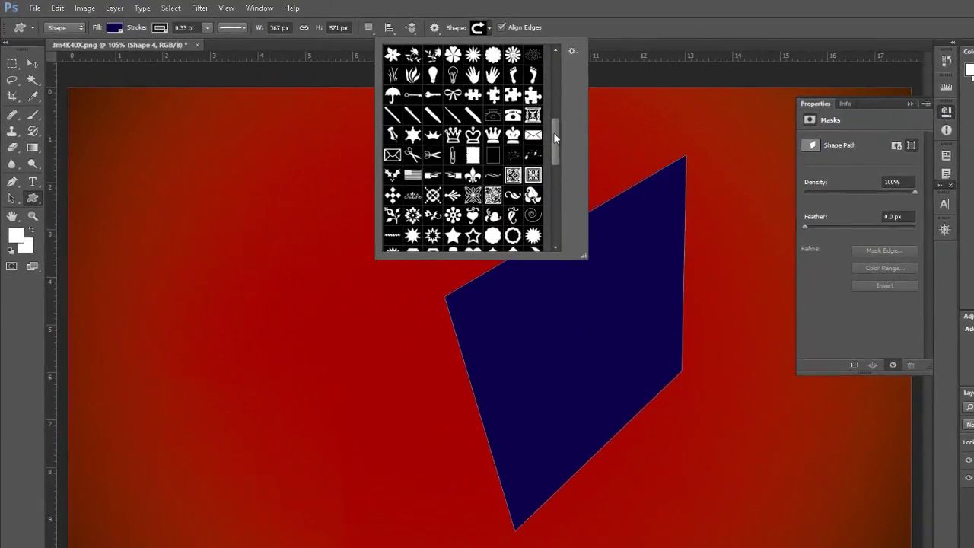
{"action": "left_click_drag", "start_coordinate": [454, 118], "coordinate": [454, 194]}
{"action": "left_click", "coordinate": [563, 330]}
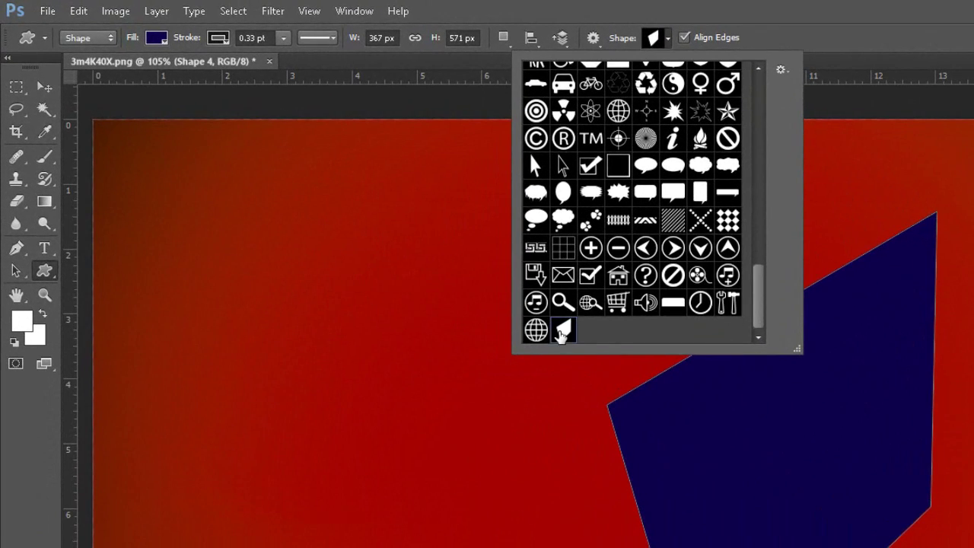
{"action": "left_click", "coordinate": [300, 373]}
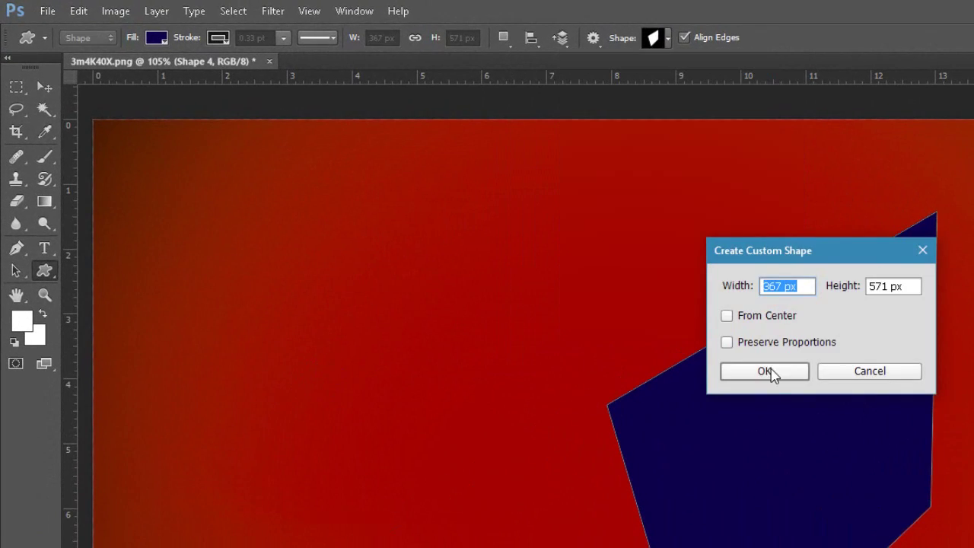
{"action": "left_click", "coordinate": [765, 371]}
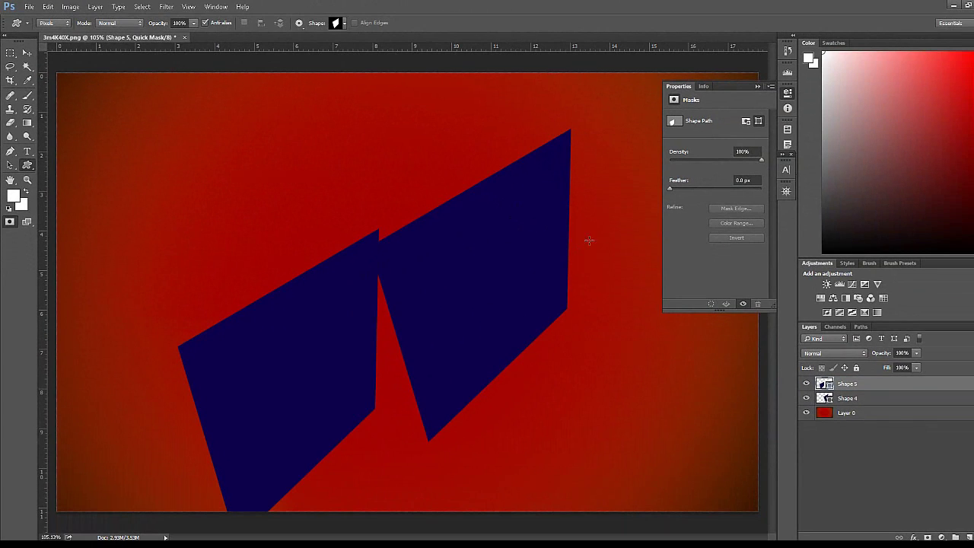
{"action": "key", "text": "Delete"}
{"action": "key", "text": "Delete"}
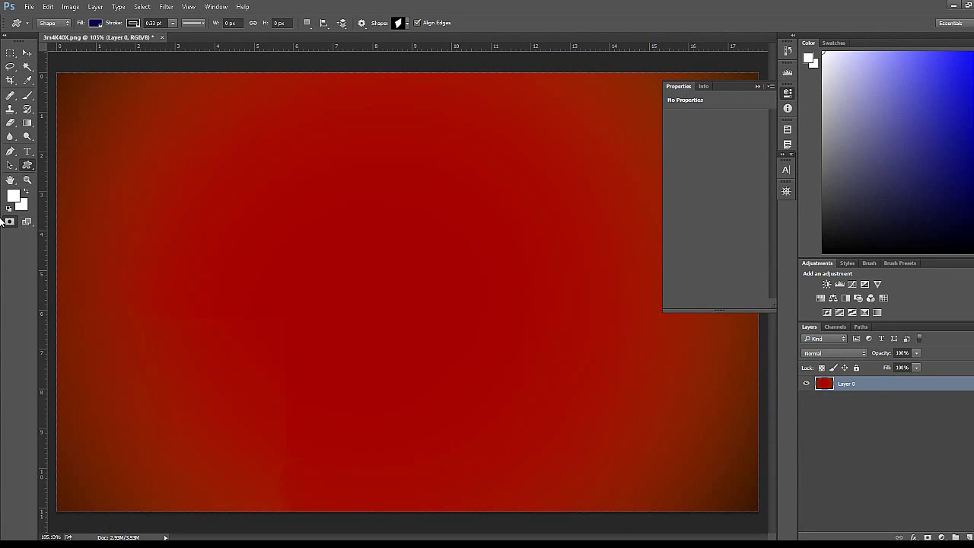
- Open the Navigator in place of Properties and zoom to about 521%, then back to 201%
{"action": "left_click", "coordinate": [28, 165]}
{"action": "left_click", "coordinate": [2, 303]}
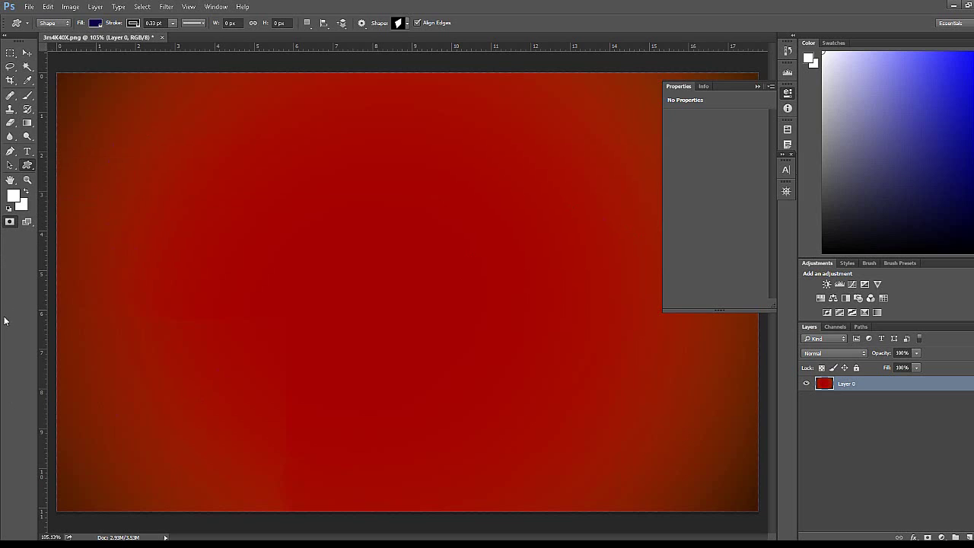
{"action": "left_click", "coordinate": [3, 180]}
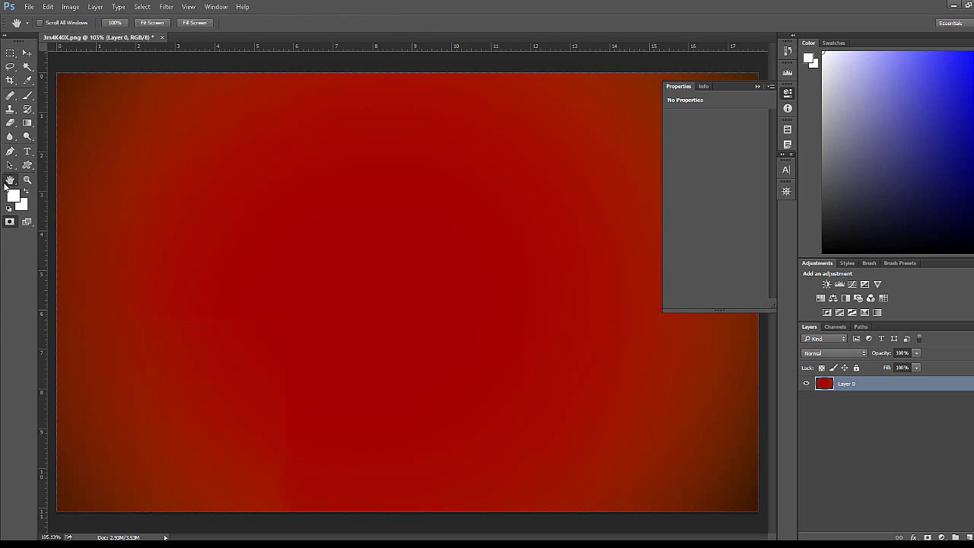
{"action": "left_click", "coordinate": [781, 193]}
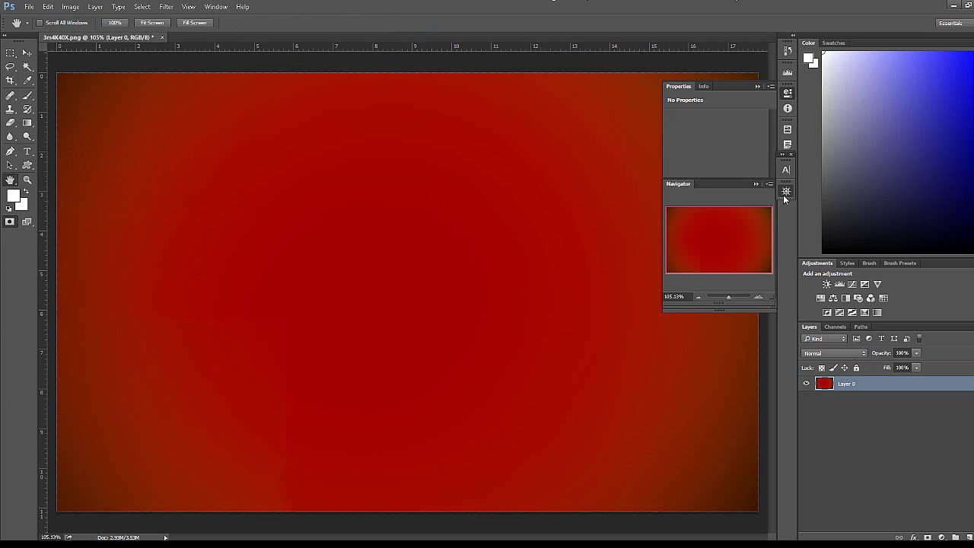
{"action": "left_click", "coordinate": [733, 297]}
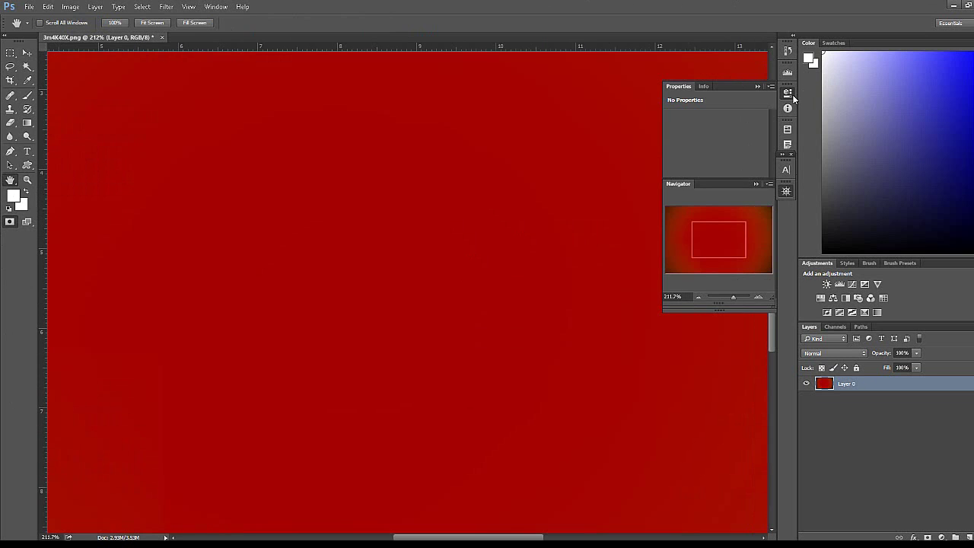
{"action": "left_click", "coordinate": [791, 94]}
{"action": "left_click", "coordinate": [740, 296]}
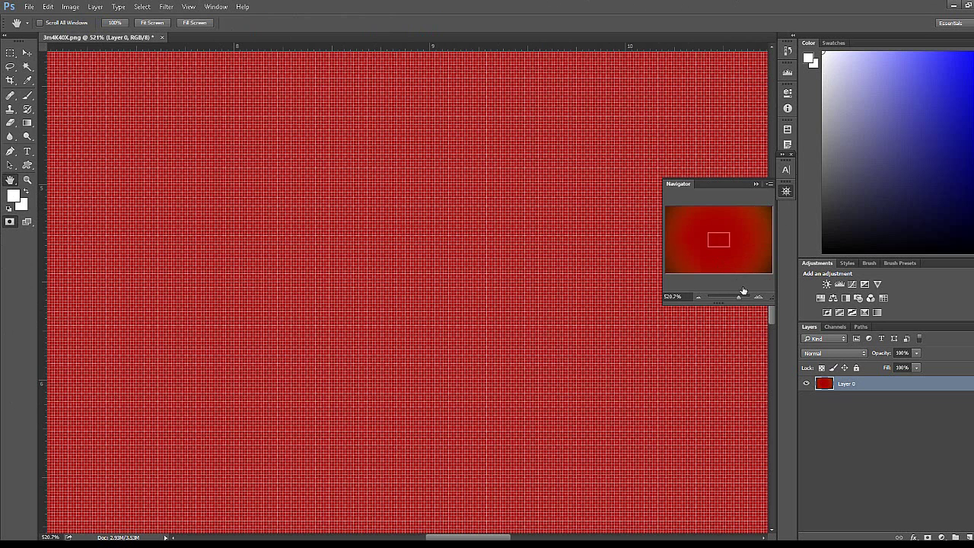
{"action": "left_click_drag", "start_coordinate": [741, 296], "coordinate": [733, 297]}
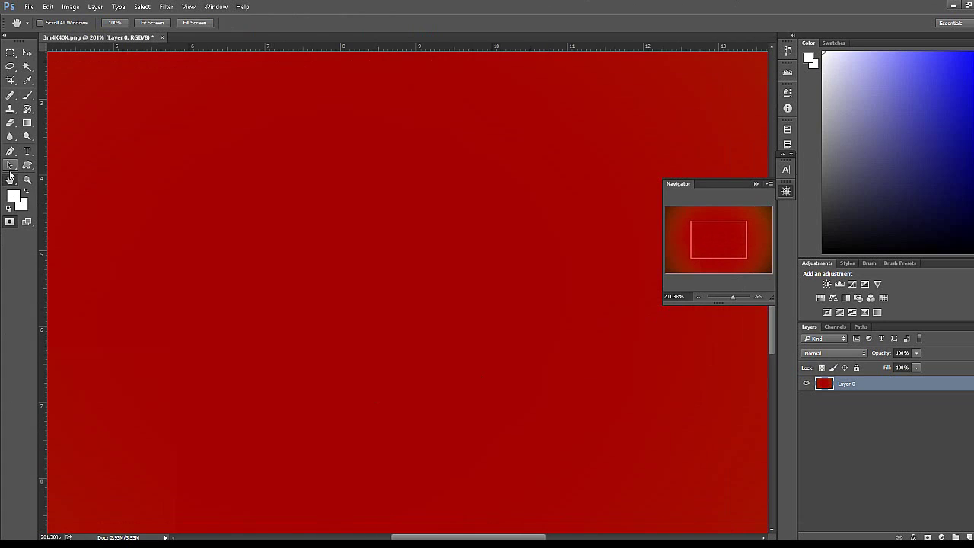
{"action": "left_click", "coordinate": [28, 52]}
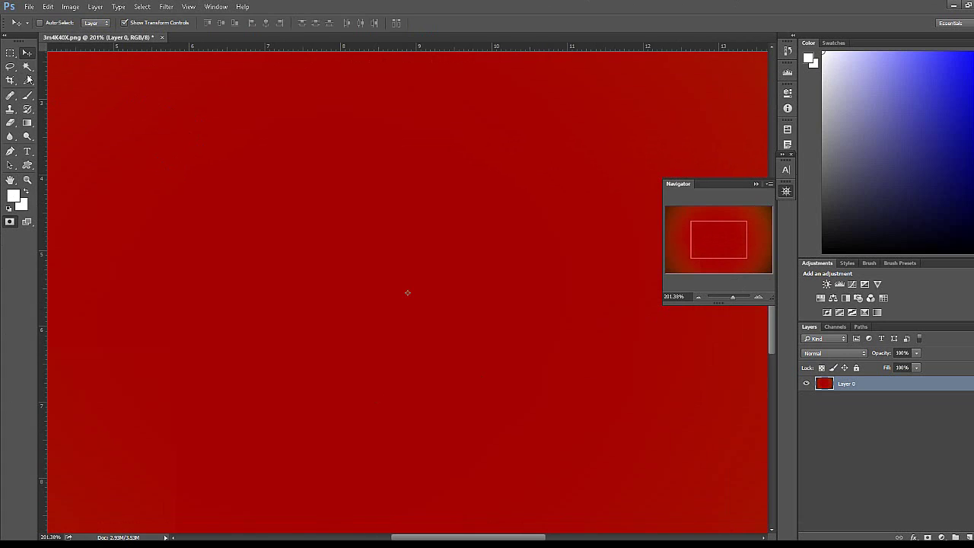
- Pan to the canvas's top-left, then zoom out with the Zoom tool to show the whole canvas
{"action": "mouse_move", "coordinate": [382, 248]}
{"action": "left_mouse_down"}
{"action": "mouse_move", "coordinate": [403, 292]}
{"action": "mouse_move", "coordinate": [391, 241]}
{"action": "mouse_move", "coordinate": [161, 510]}
{"action": "mouse_move", "coordinate": [529, 255]}
{"action": "mouse_move", "coordinate": [393, 444]}
{"action": "mouse_move", "coordinate": [358, 418]}
{"action": "mouse_move", "coordinate": [383, 340]}
{"action": "mouse_move", "coordinate": [359, 340]}
{"action": "mouse_move", "coordinate": [474, 233]}
{"action": "mouse_move", "coordinate": [434, 335]}
{"action": "left_mouse_up"}
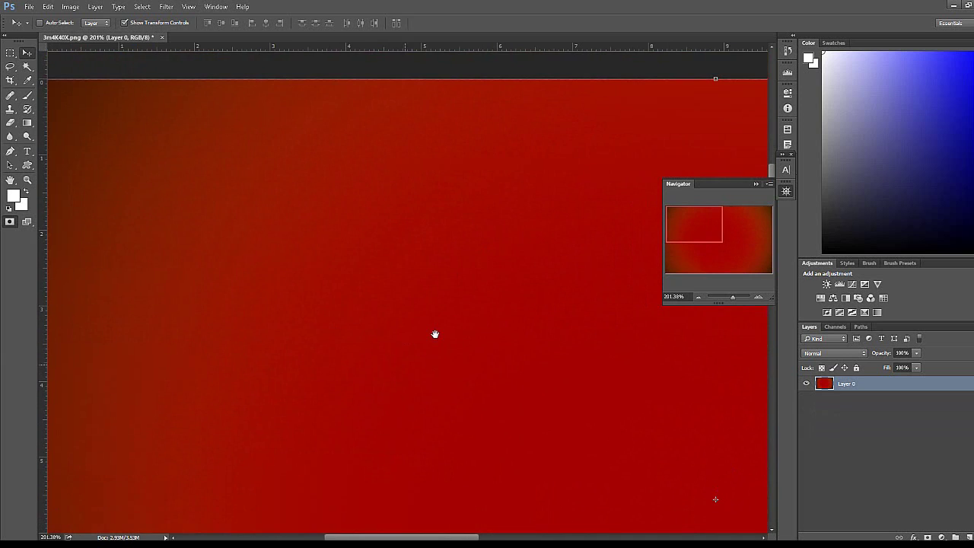
{"action": "left_click", "coordinate": [26, 181]}
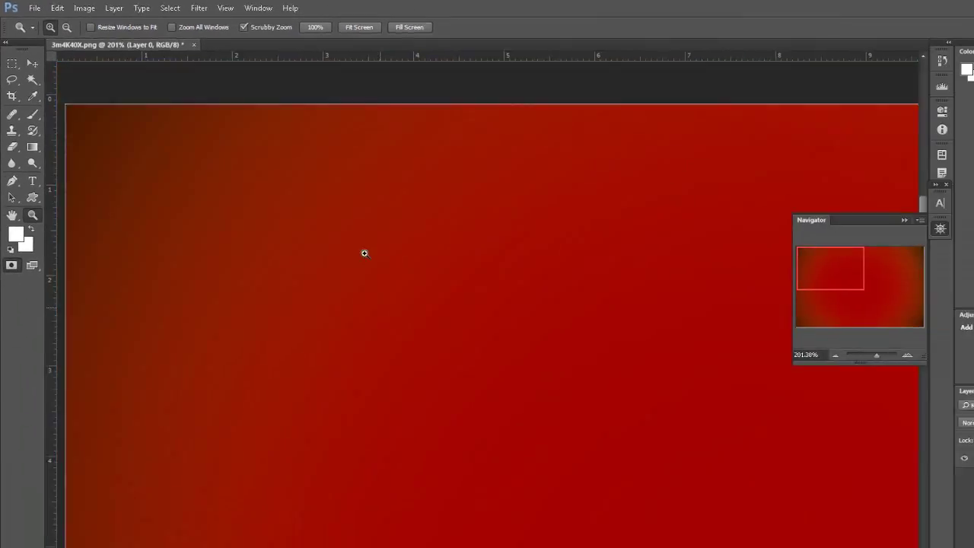
{"action": "mouse_move", "coordinate": [364, 252]}
{"action": "left_mouse_down"}
{"action": "mouse_move", "coordinate": [233, 135]}
{"action": "mouse_move", "coordinate": [291, 216]}
{"action": "mouse_move", "coordinate": [261, 166]}
{"action": "mouse_move", "coordinate": [267, 221]}
{"action": "left_mouse_up"}
{"action": "mouse_move", "coordinate": [420, 314]}
{"action": "left_mouse_down"}
{"action": "mouse_move", "coordinate": [440, 351]}
{"action": "mouse_move", "coordinate": [391, 264]}
{"action": "mouse_move", "coordinate": [427, 340]}
{"action": "mouse_move", "coordinate": [409, 284]}
{"action": "mouse_move", "coordinate": [370, 261]}
{"action": "left_mouse_up"}
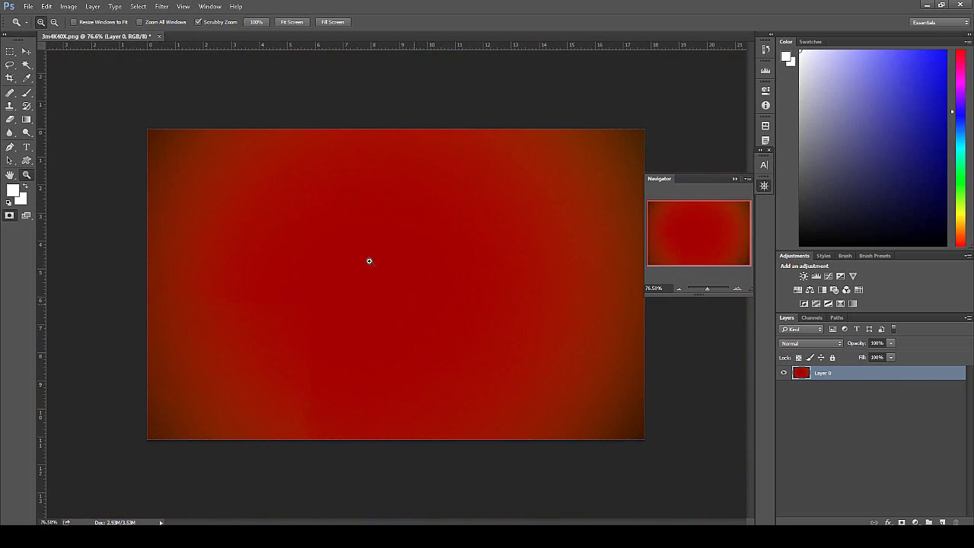
- Marquee-zoom into a canvas region with Scrubby Zoom off, then re-enable it and zoom out to 41.5%
{"action": "left_click", "coordinate": [213, 23]}
{"action": "left_click_drag", "start_coordinate": [306, 190], "coordinate": [515, 315]}
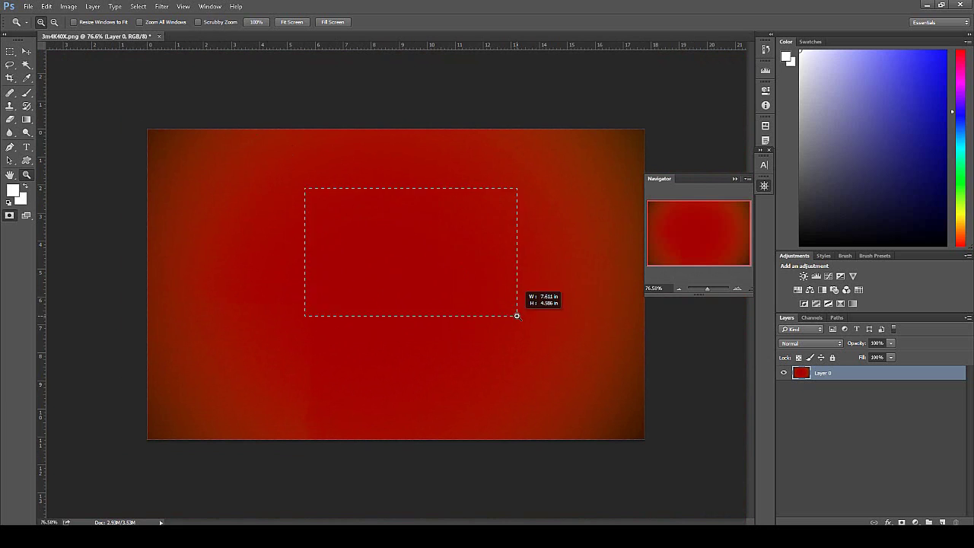
{"action": "left_click", "coordinate": [200, 22]}
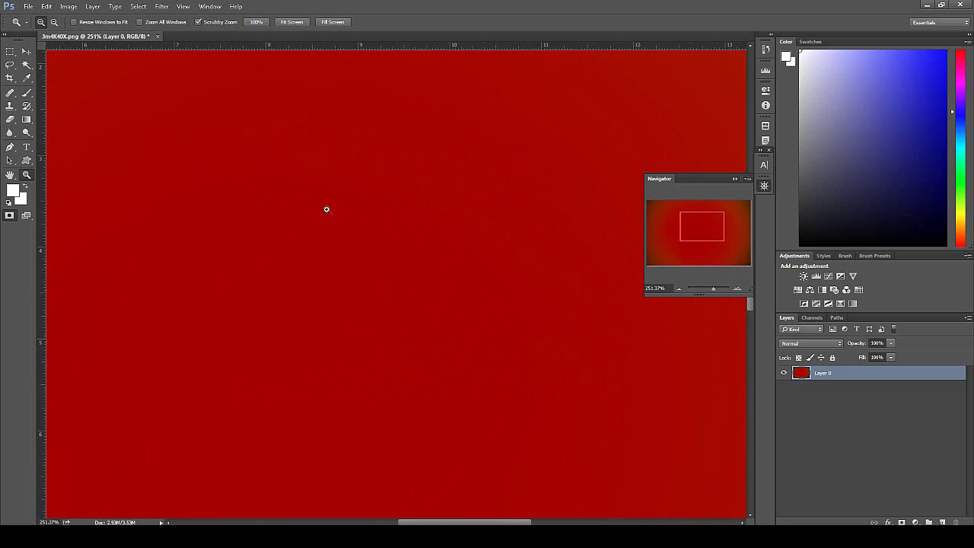
{"action": "left_click_drag", "start_coordinate": [419, 277], "coordinate": [377, 189]}
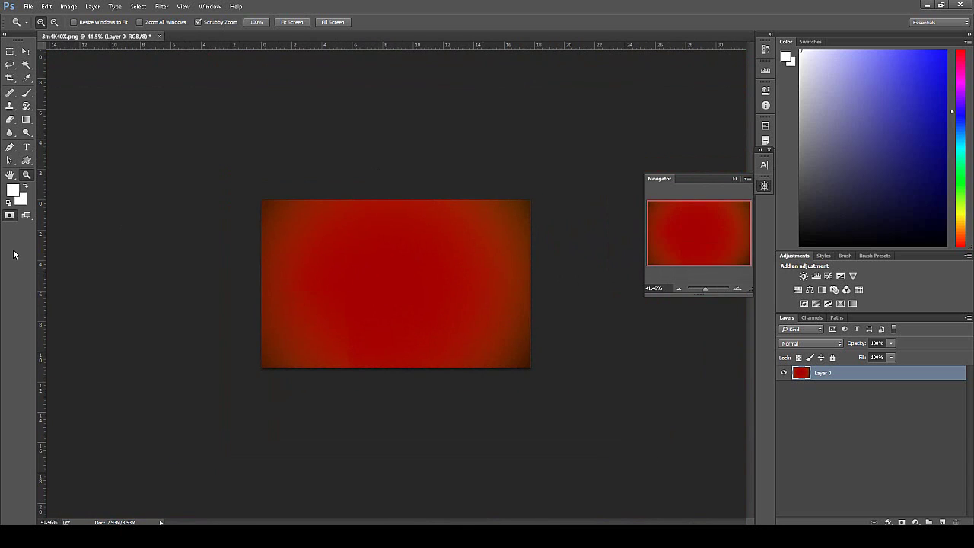